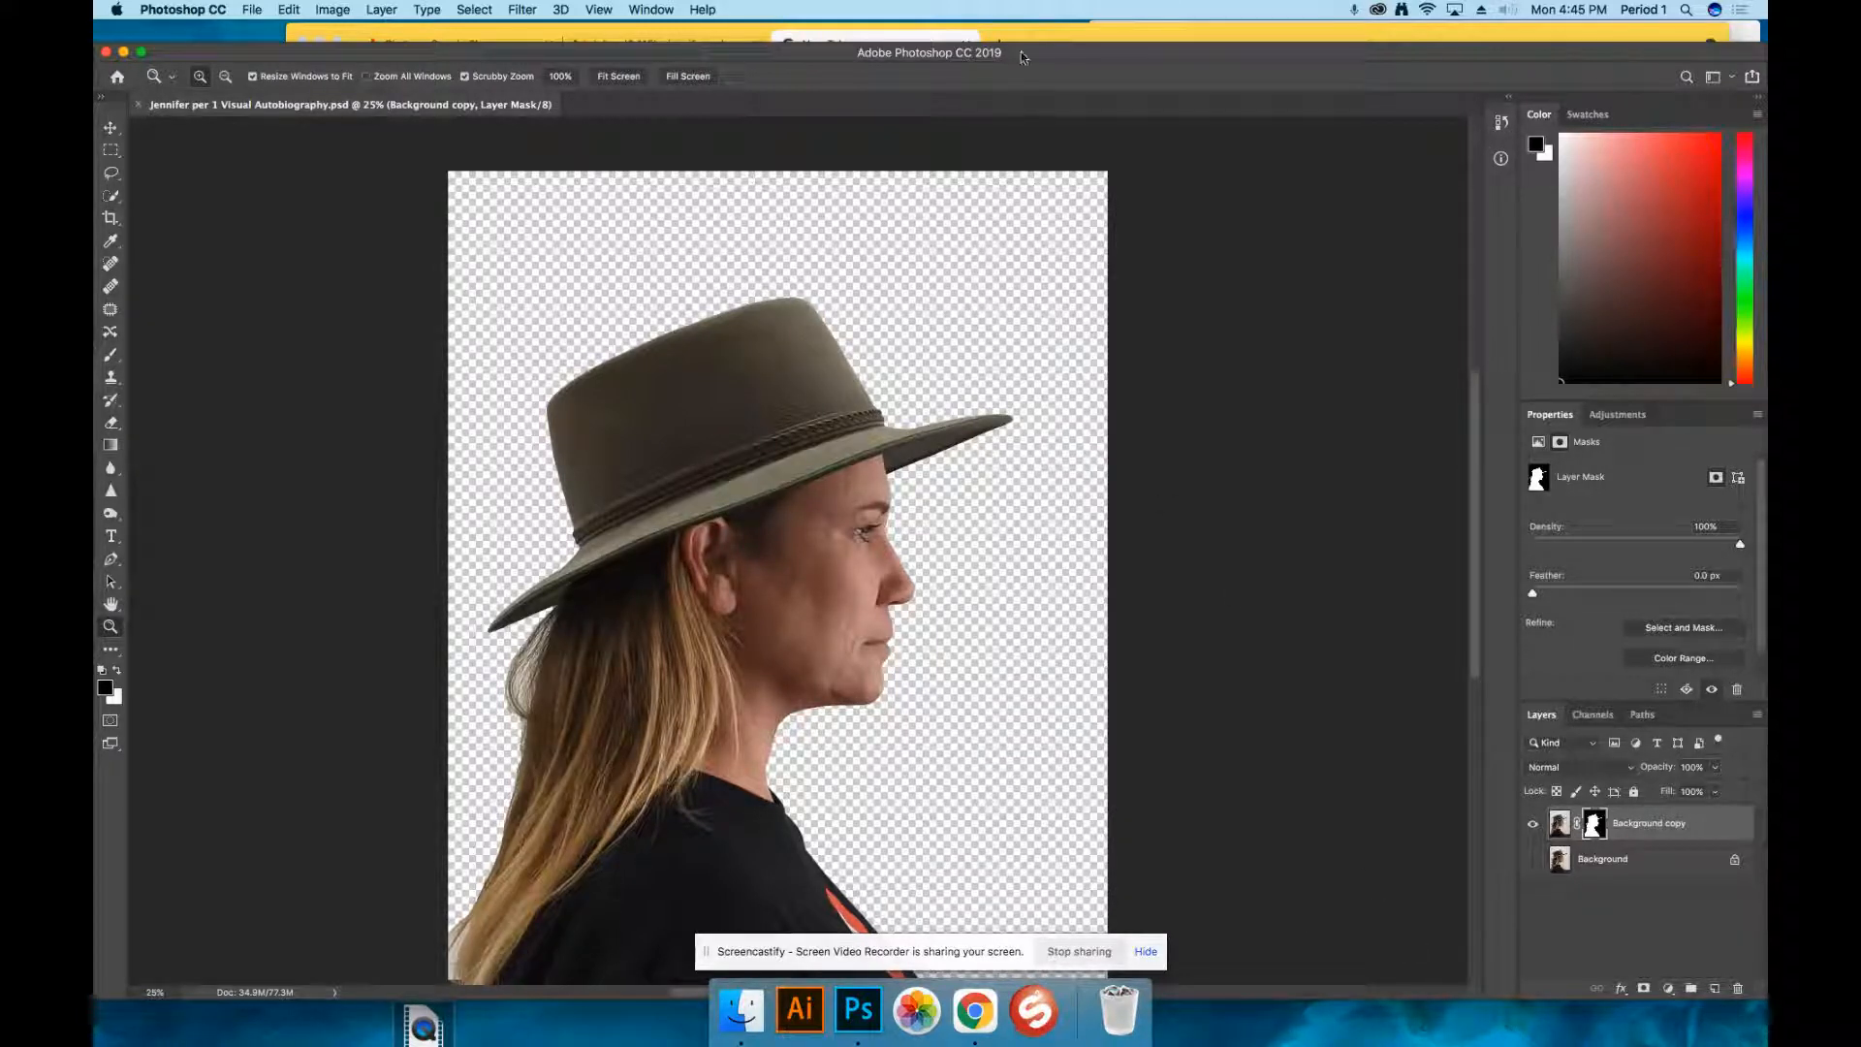
Place the blue raindrop image thumb-1920-362049.jpeg from the visual autobiography folder into the portrait document
{"action": "left_click_drag", "start_coordinate": [1022, 55], "coordinate": [869, 356]}
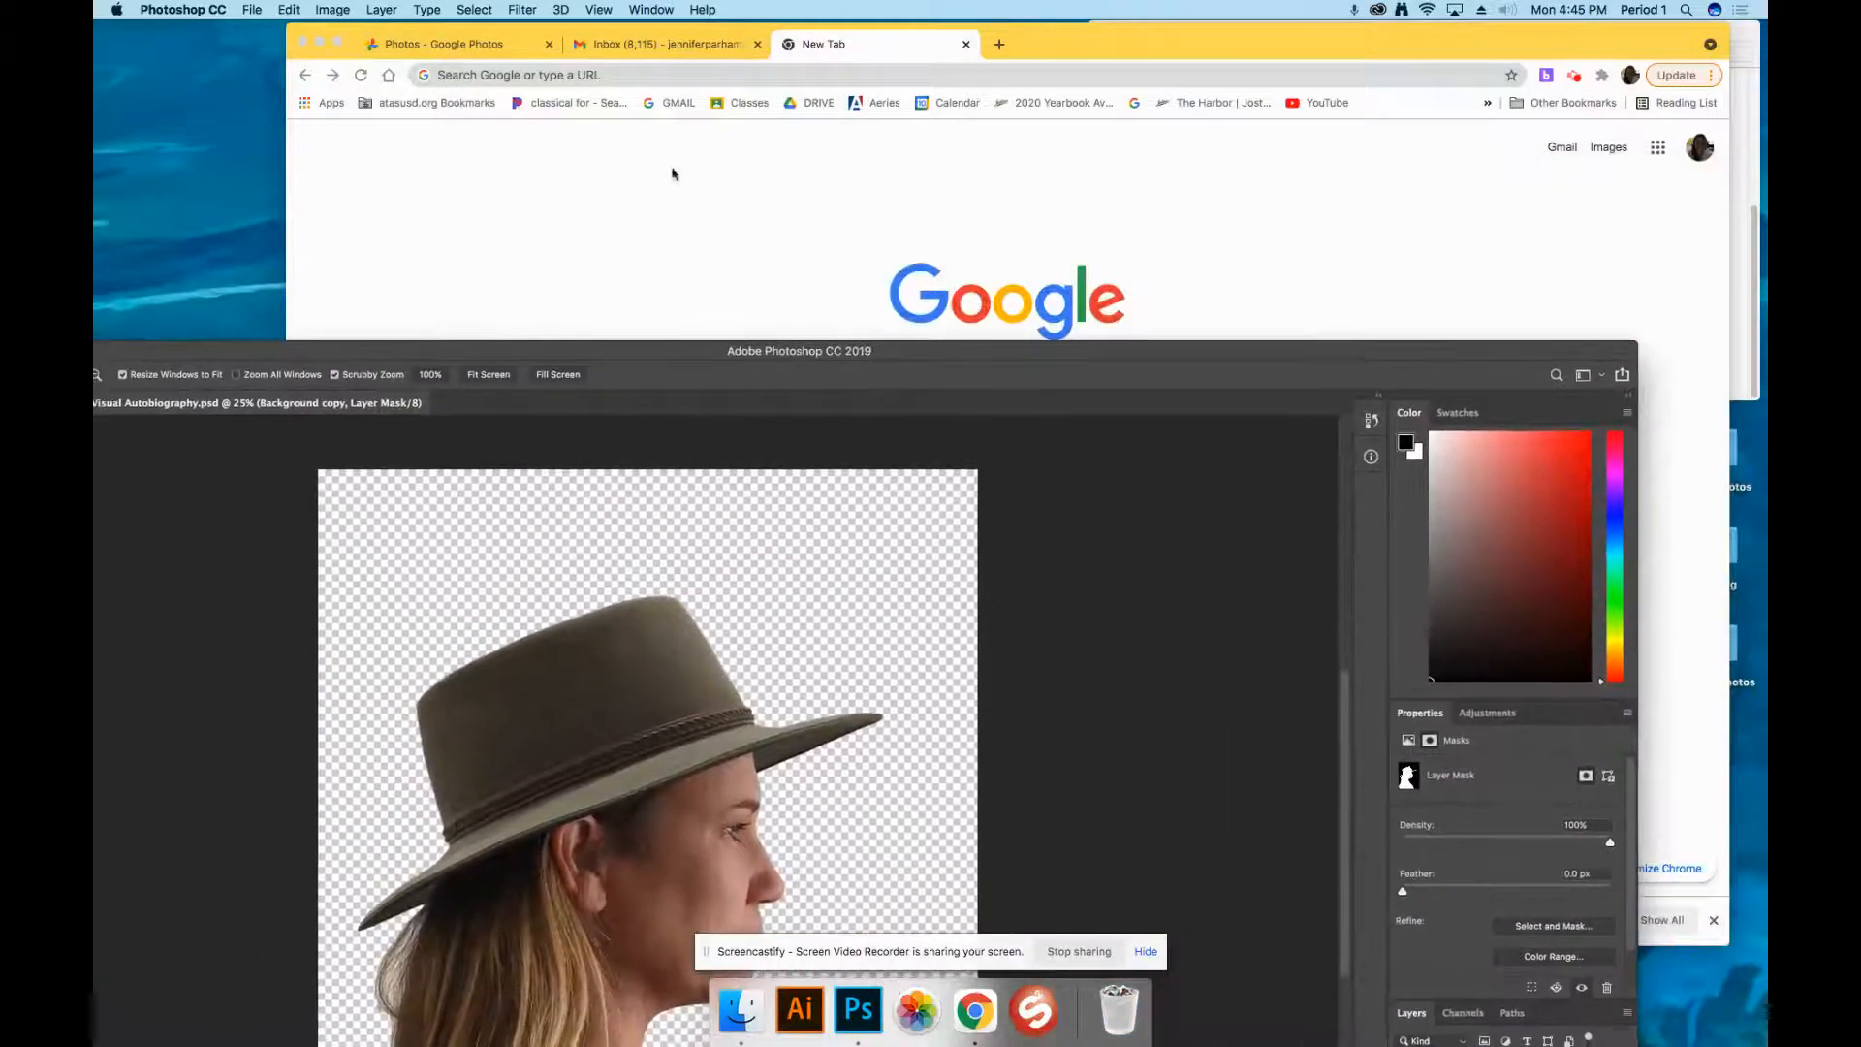
{"action": "left_click", "coordinate": [321, 43]}
{"action": "left_click", "coordinate": [1499, 47]}
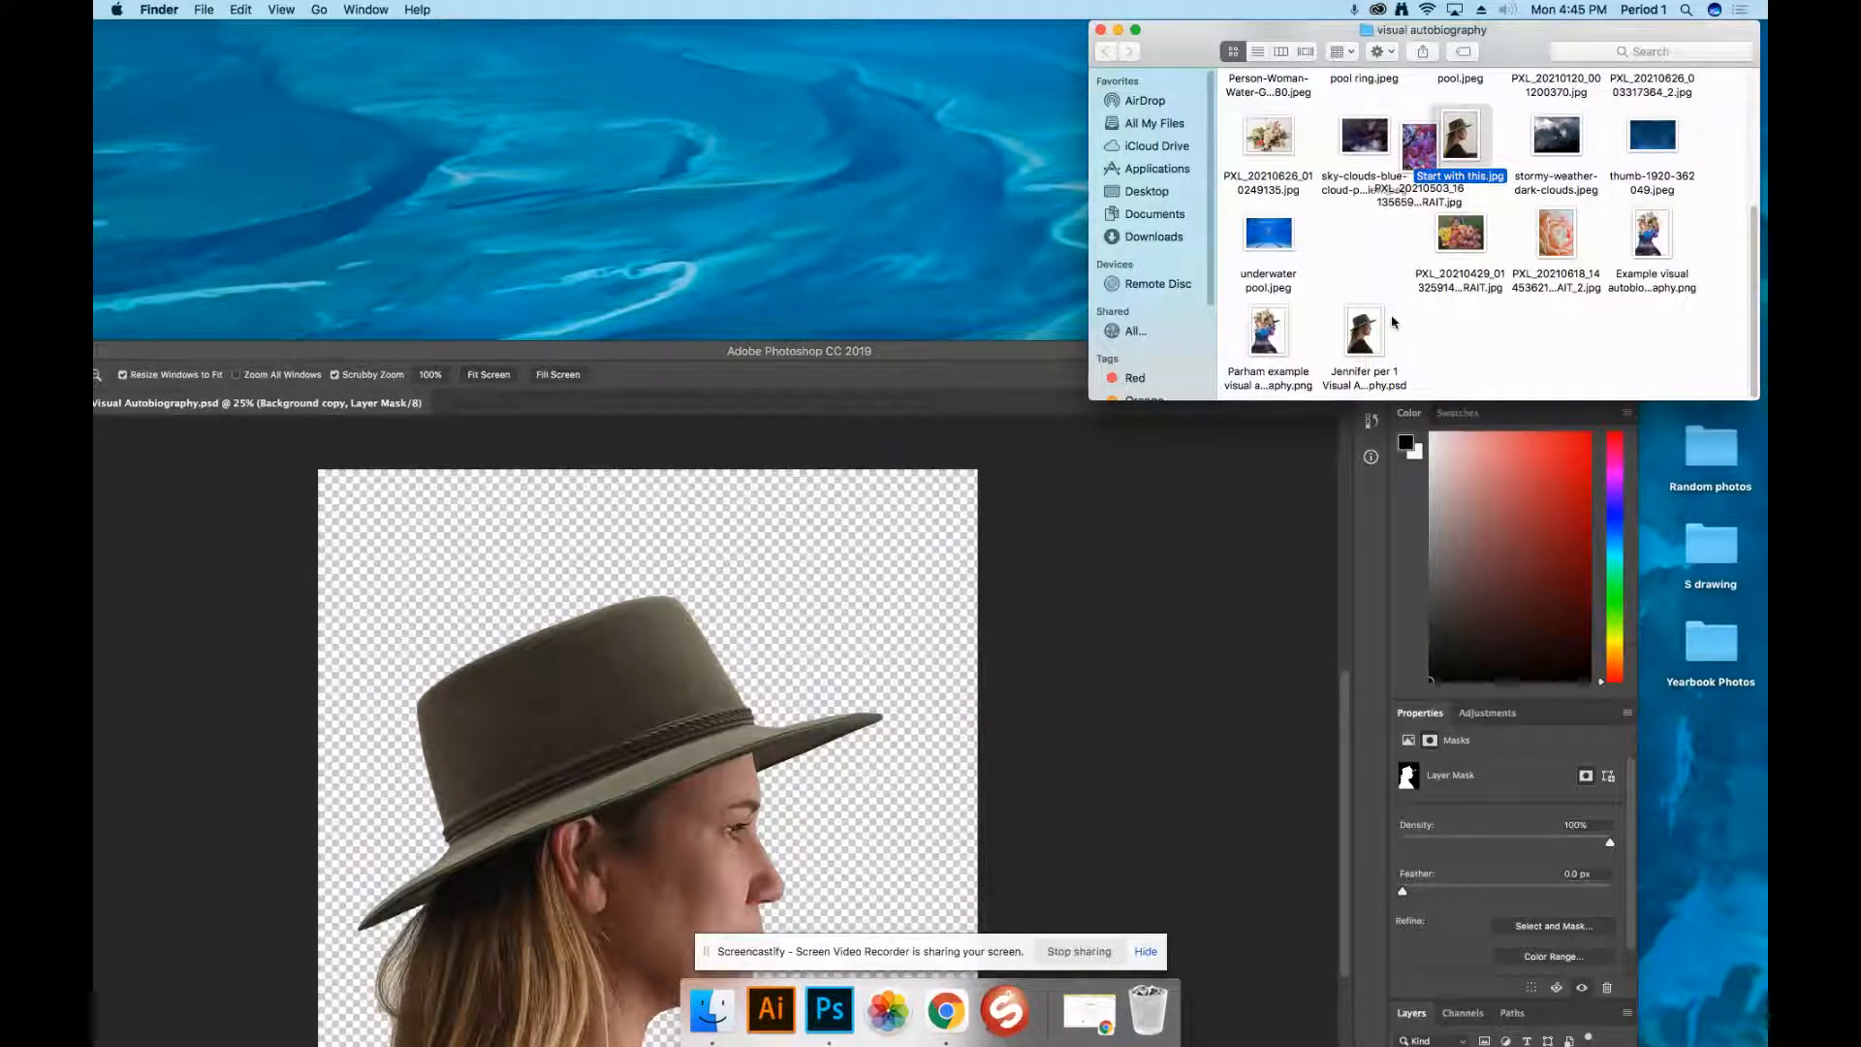
{"action": "scroll", "coordinate": [1392, 323], "scroll_direction": "up", "scroll_amount": 2}
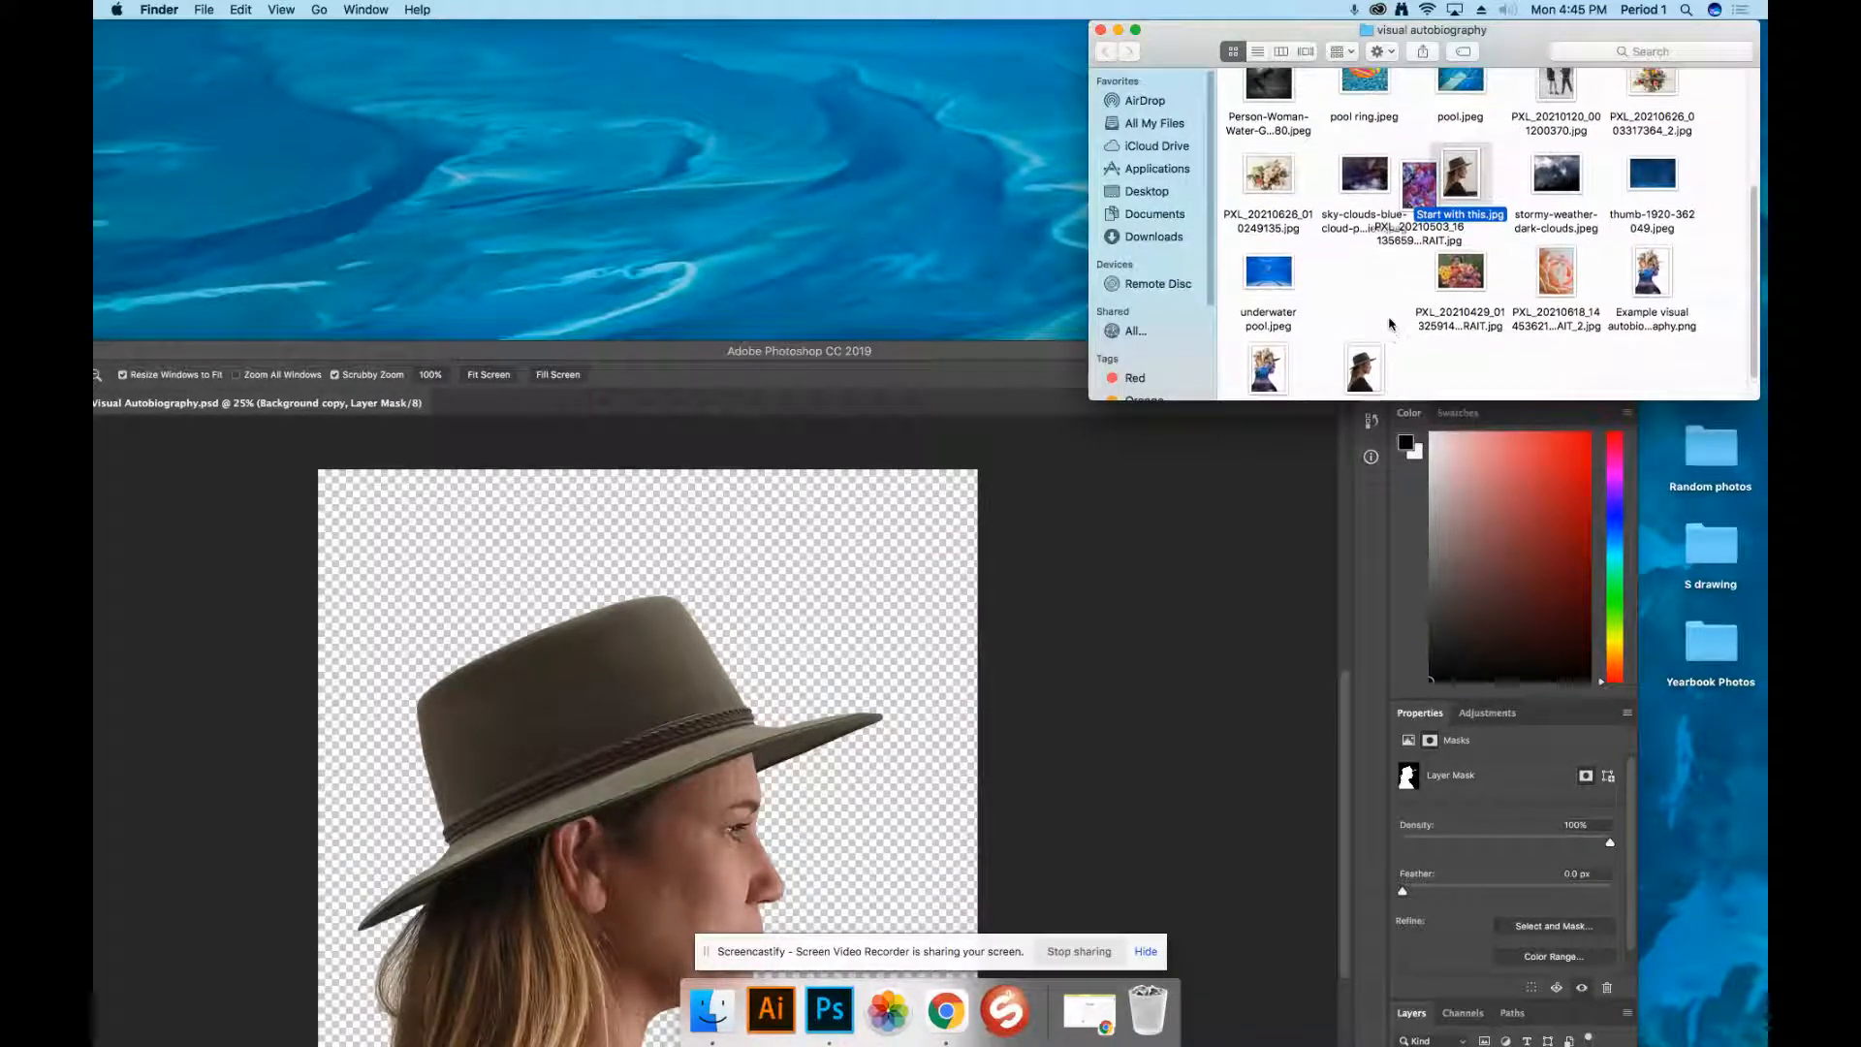
{"action": "scroll", "coordinate": [1392, 322], "scroll_direction": "up", "scroll_amount": 1}
{"action": "left_click_drag", "start_coordinate": [1655, 205], "coordinate": [669, 743]}
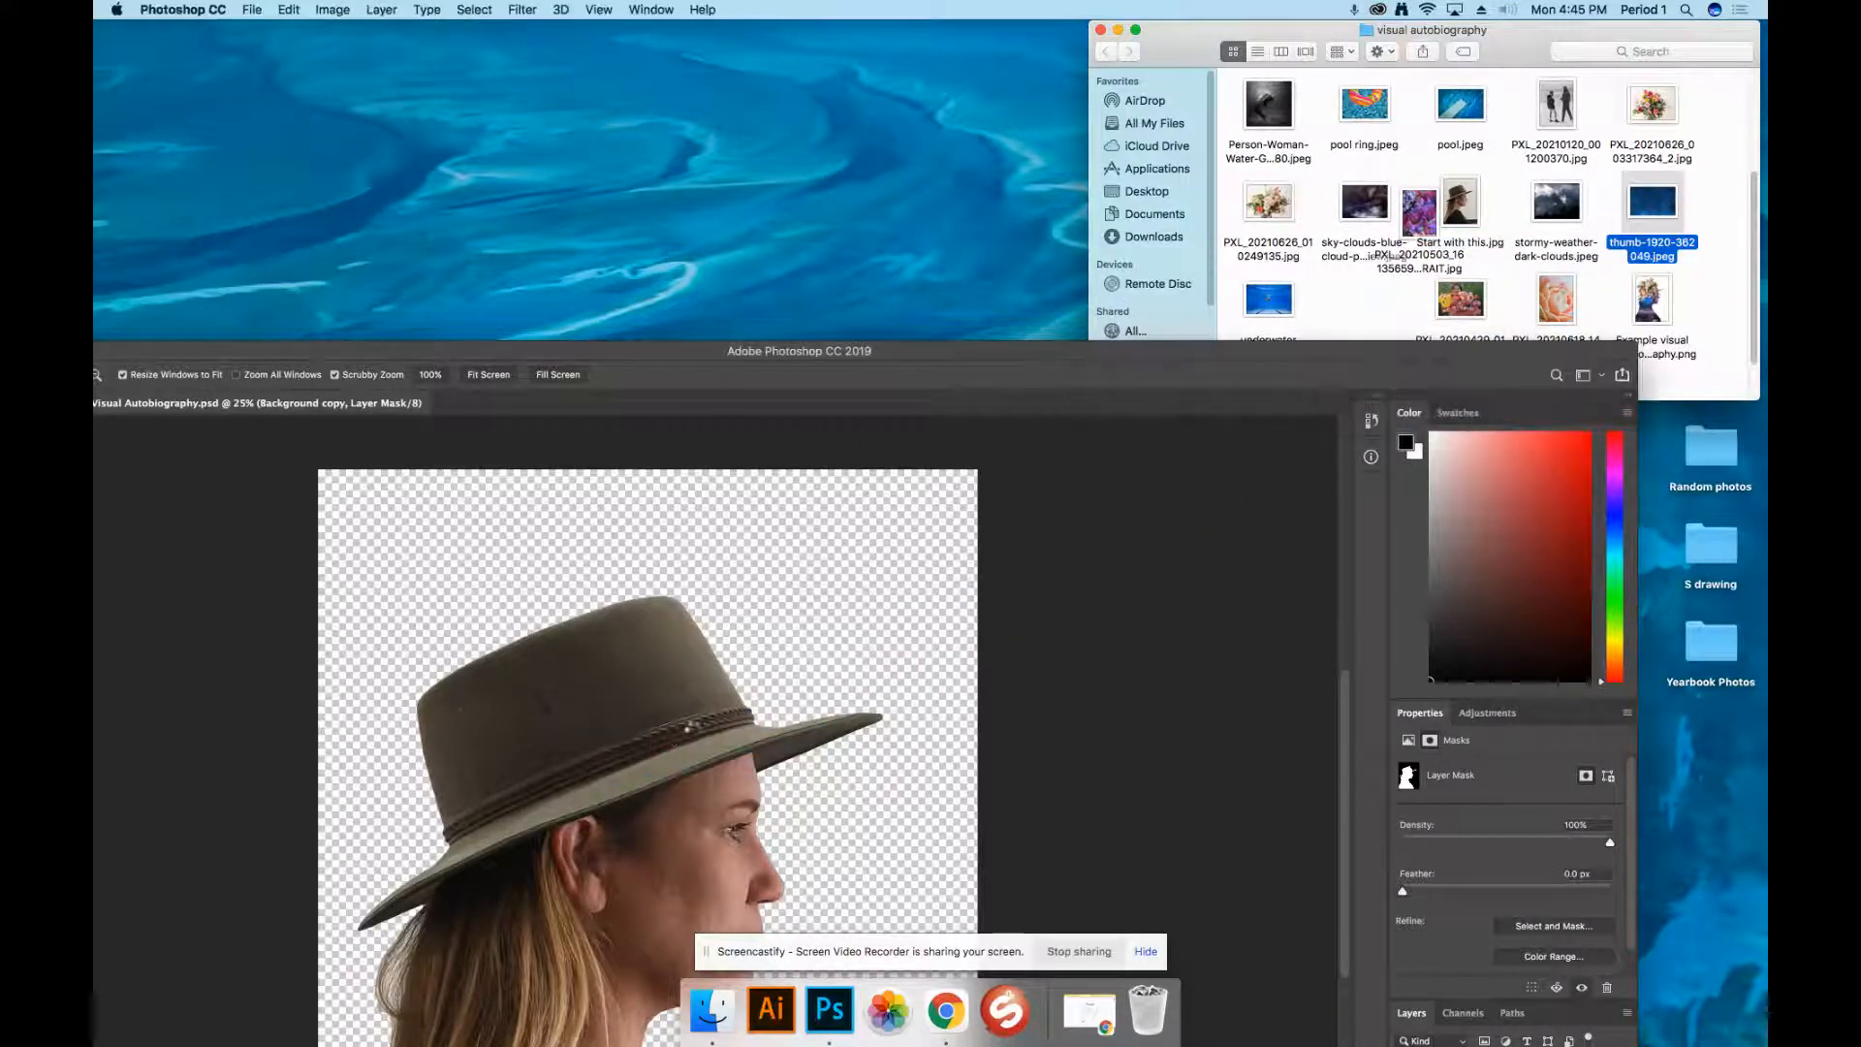
Scale the raindrop image to about 174% and place it over the lower part of the portrait, covering the neck and shoulders
{"action": "left_click_drag", "start_coordinate": [814, 352], "coordinate": [939, 10]}
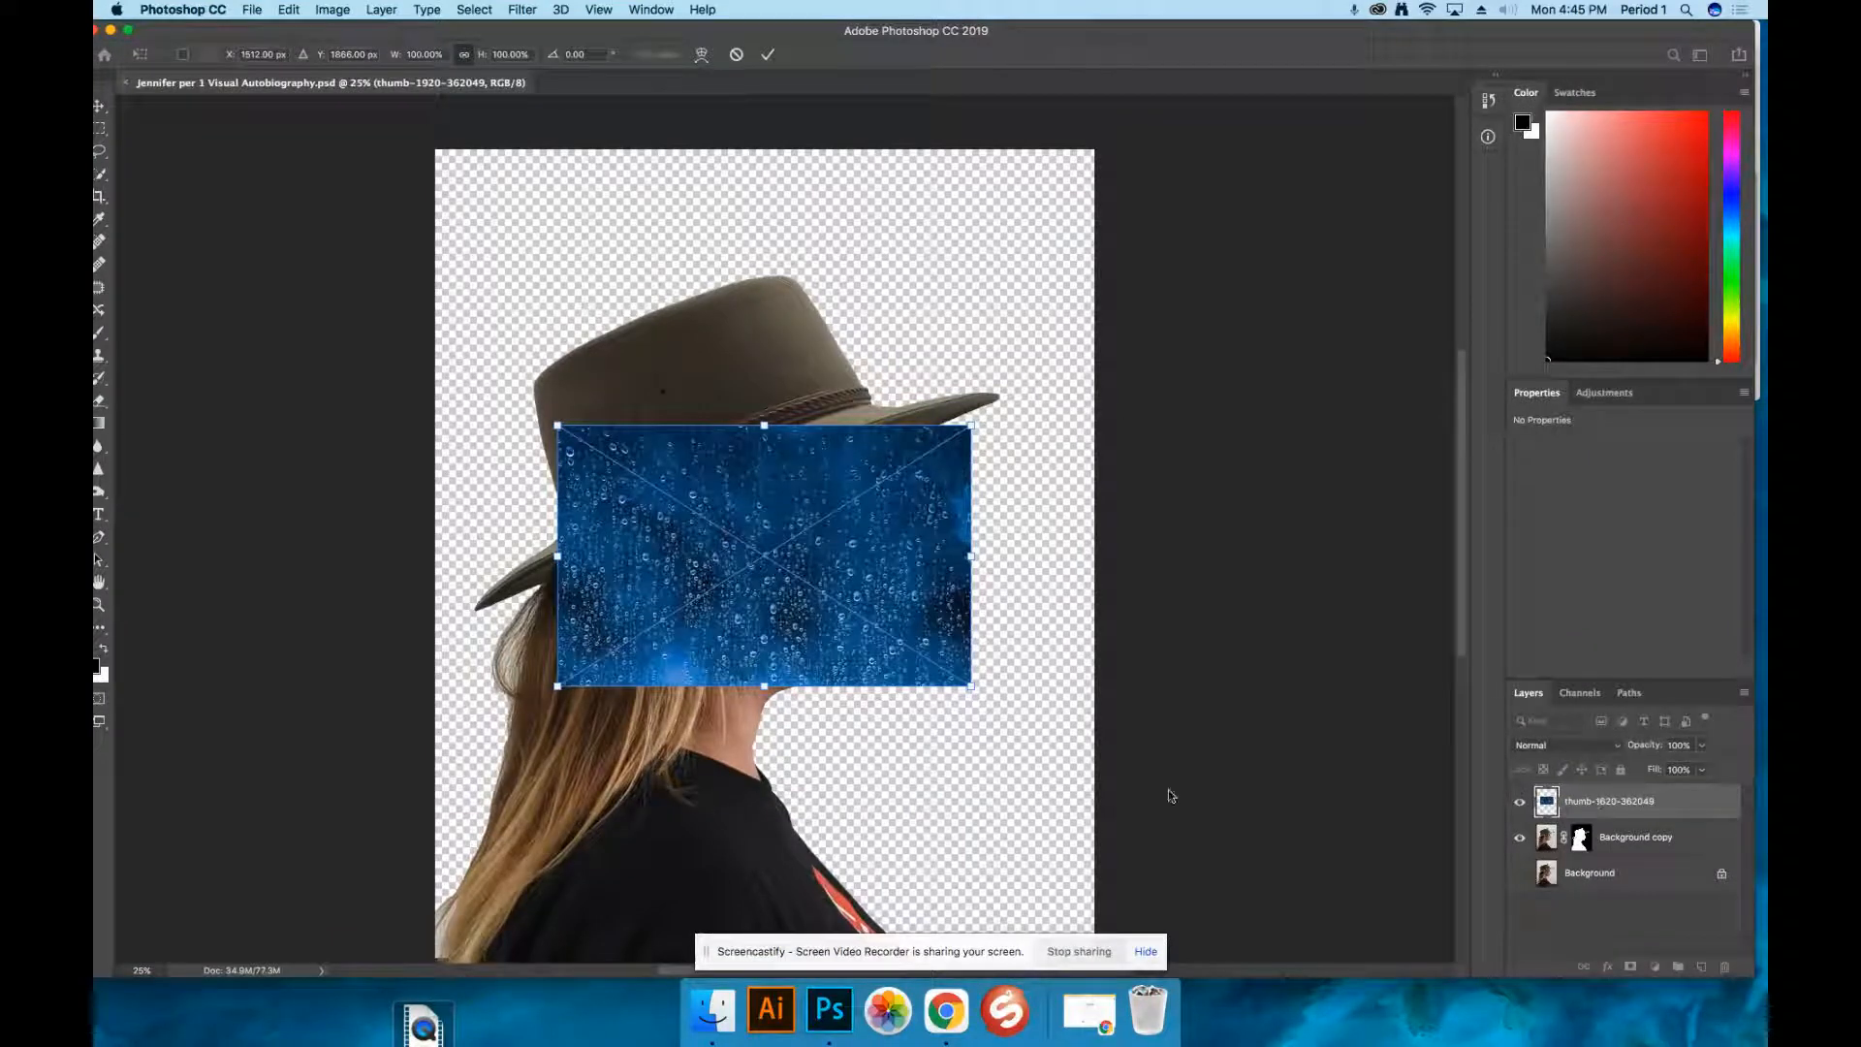
{"action": "left_click_drag", "start_coordinate": [971, 686], "coordinate": [1304, 1009]}
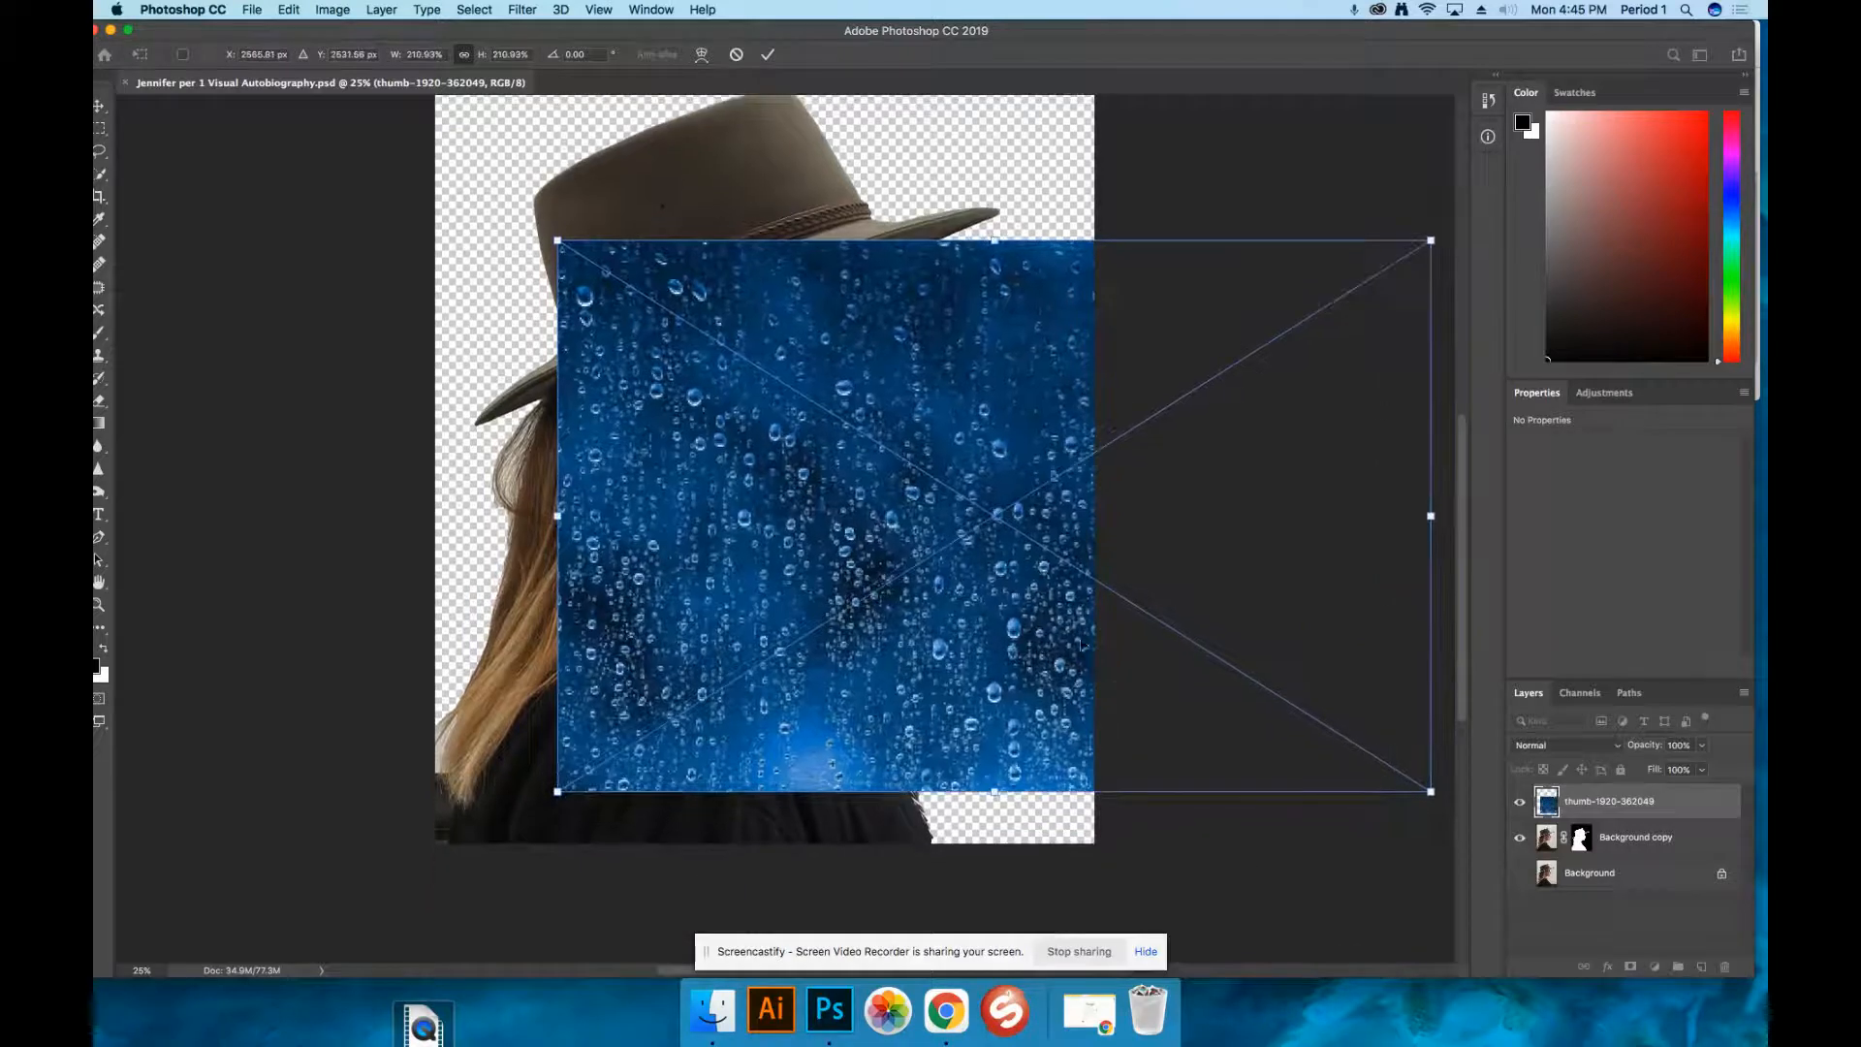
{"action": "left_click_drag", "start_coordinate": [1022, 586], "coordinate": [842, 700]}
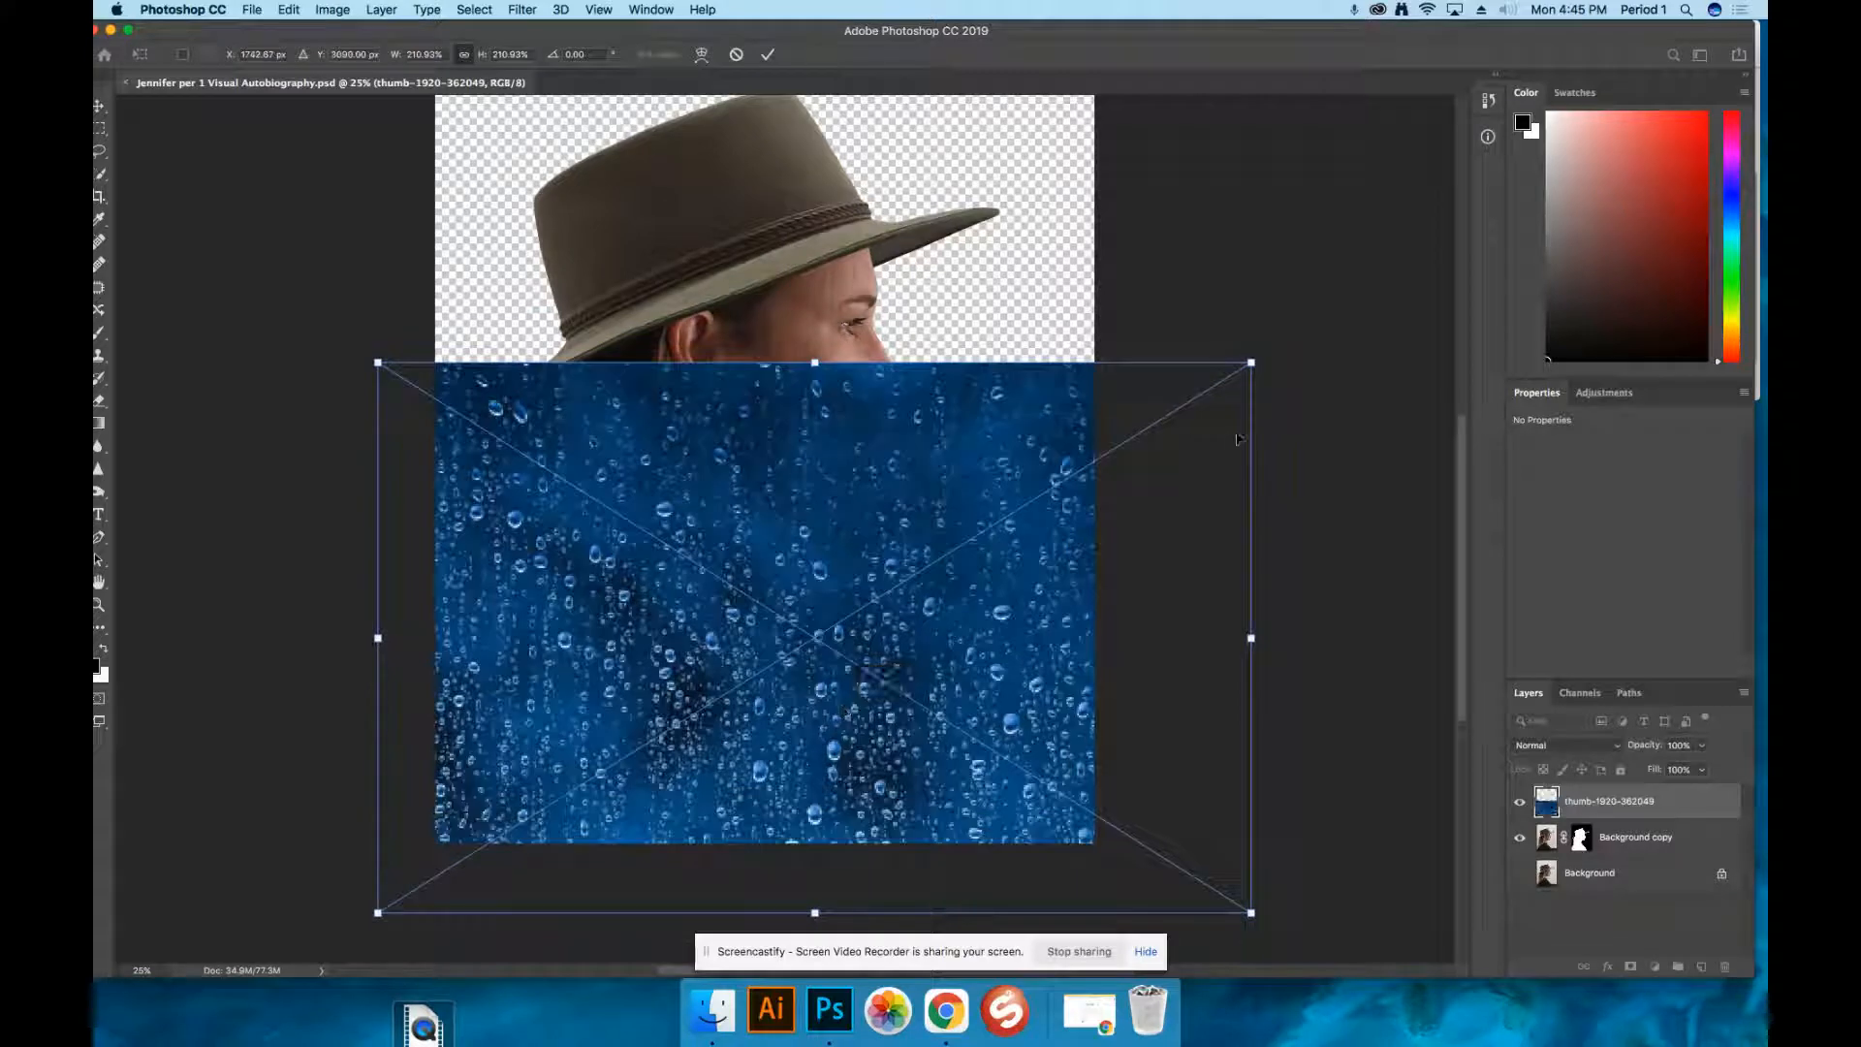
{"action": "left_click_drag", "start_coordinate": [1252, 363], "coordinate": [1084, 444]}
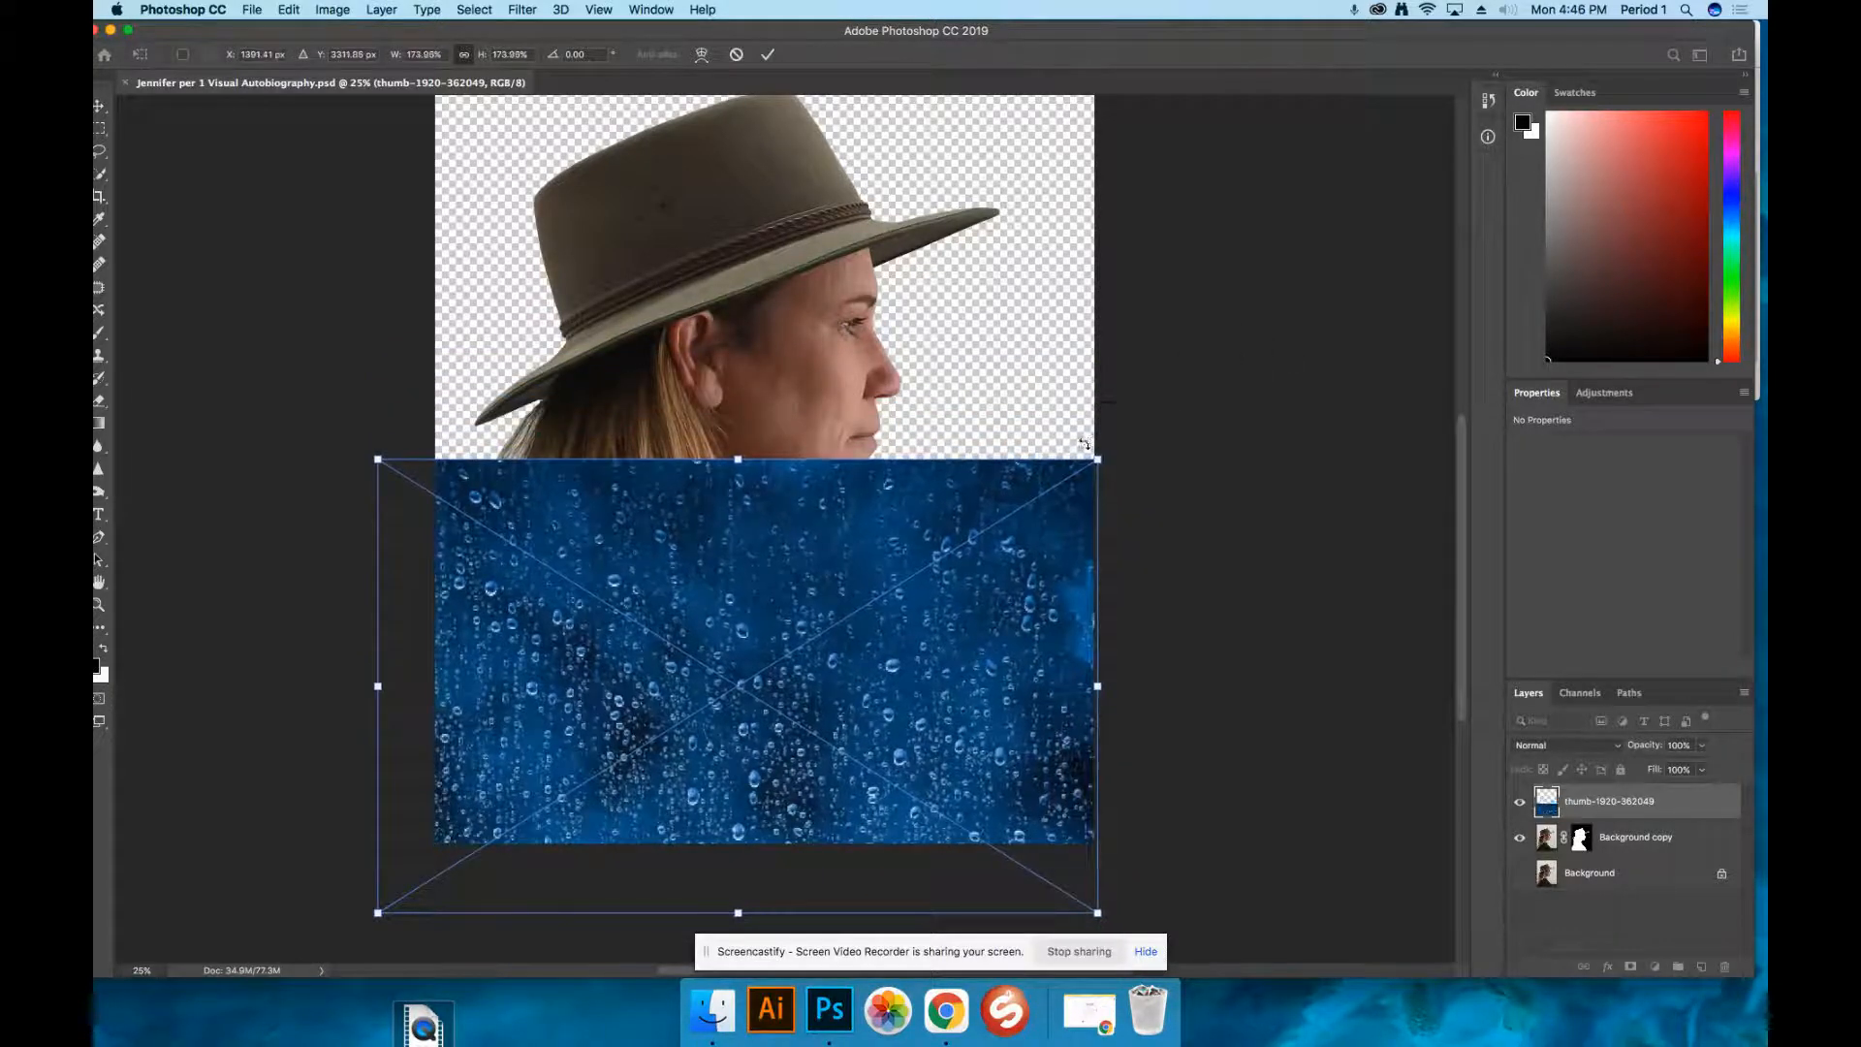
{"action": "key", "text": "Return"}
{"action": "key", "text": "z"}
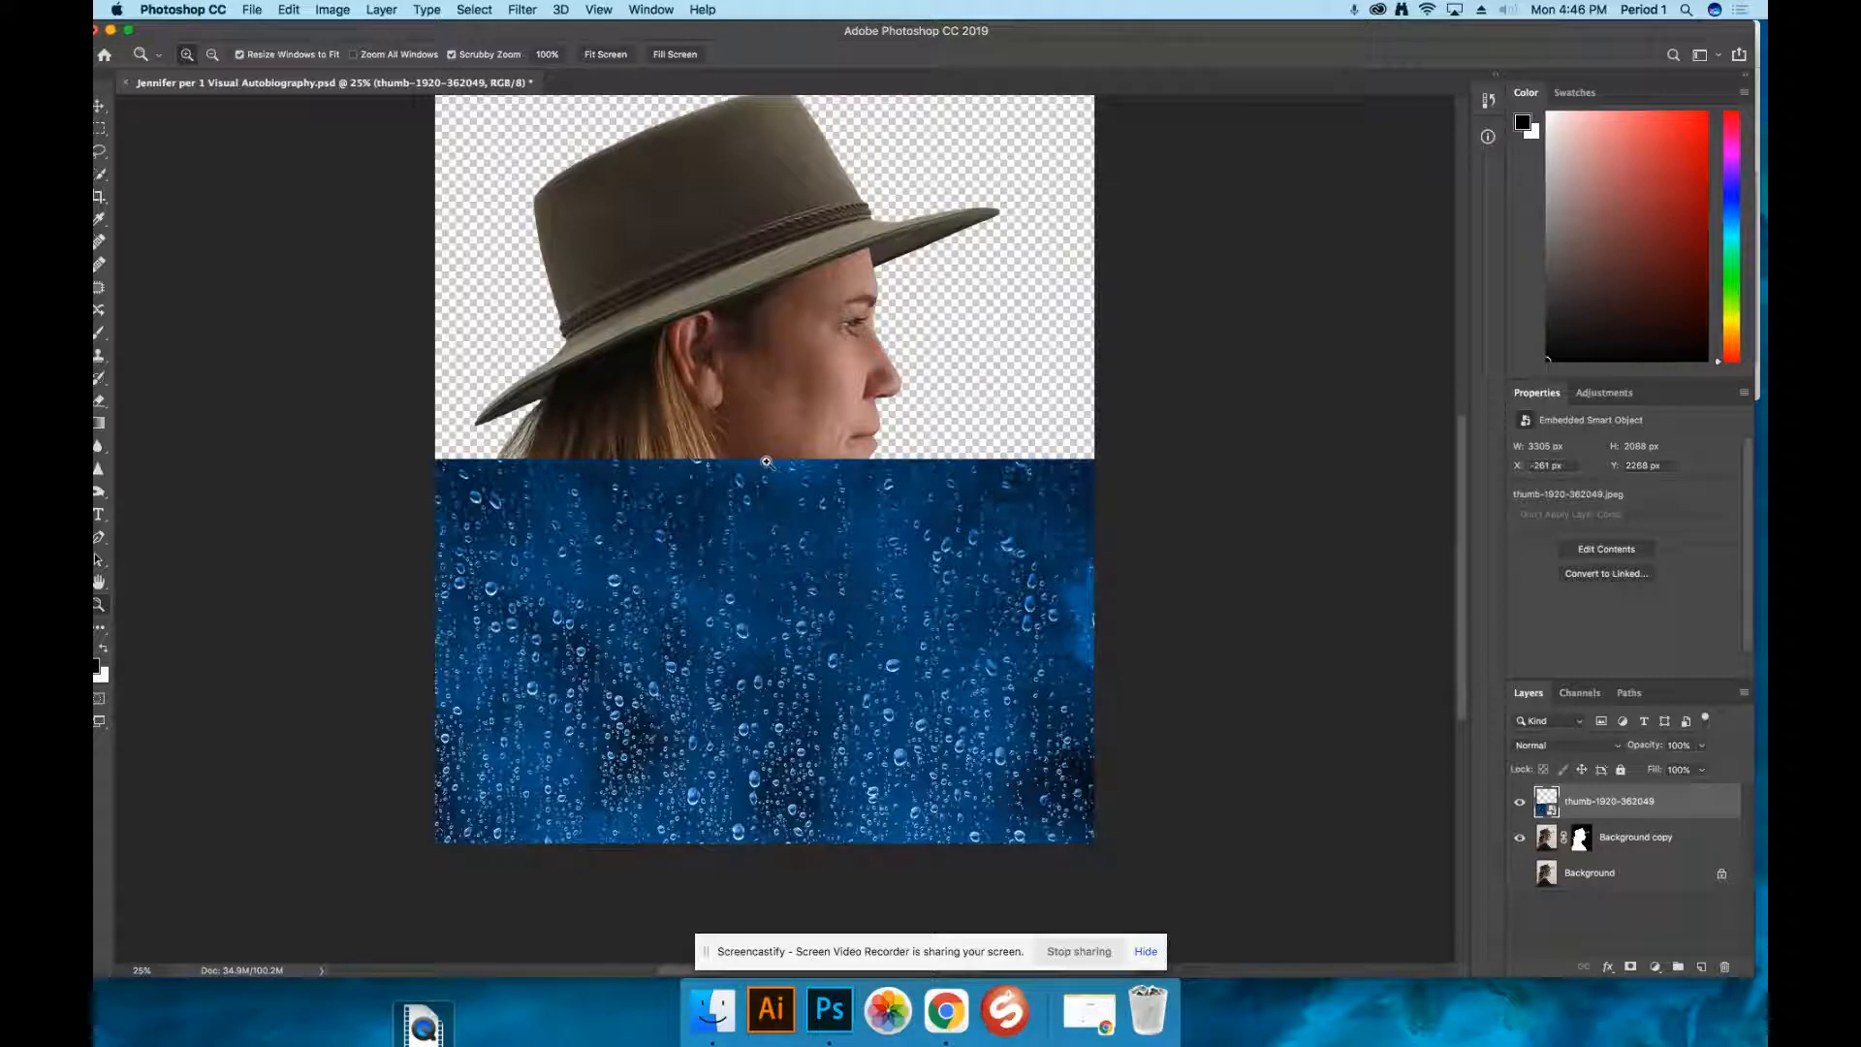
Load the saved portrait outline as a new selection and add it as a layer mask on the raindrop layer
{"action": "left_click_drag", "start_coordinate": [752, 31], "coordinate": [777, 38]}
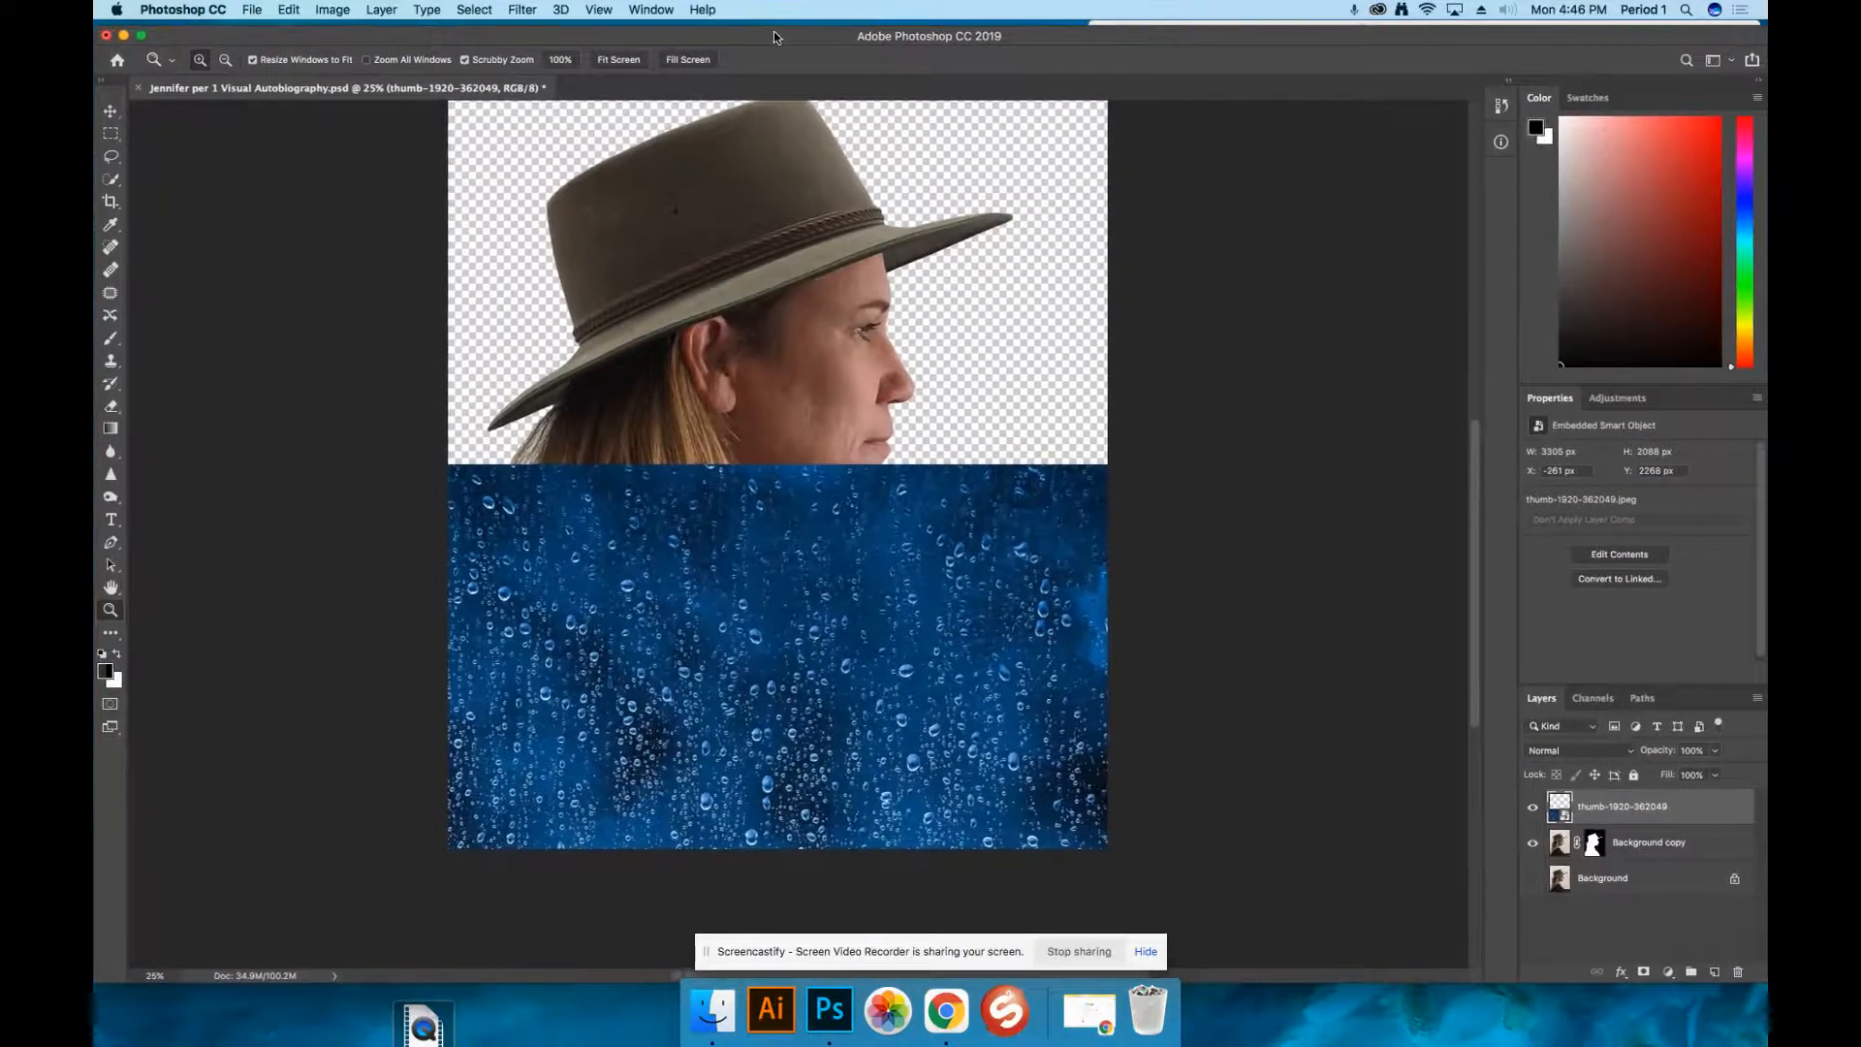
{"action": "left_click", "coordinate": [482, 12]}
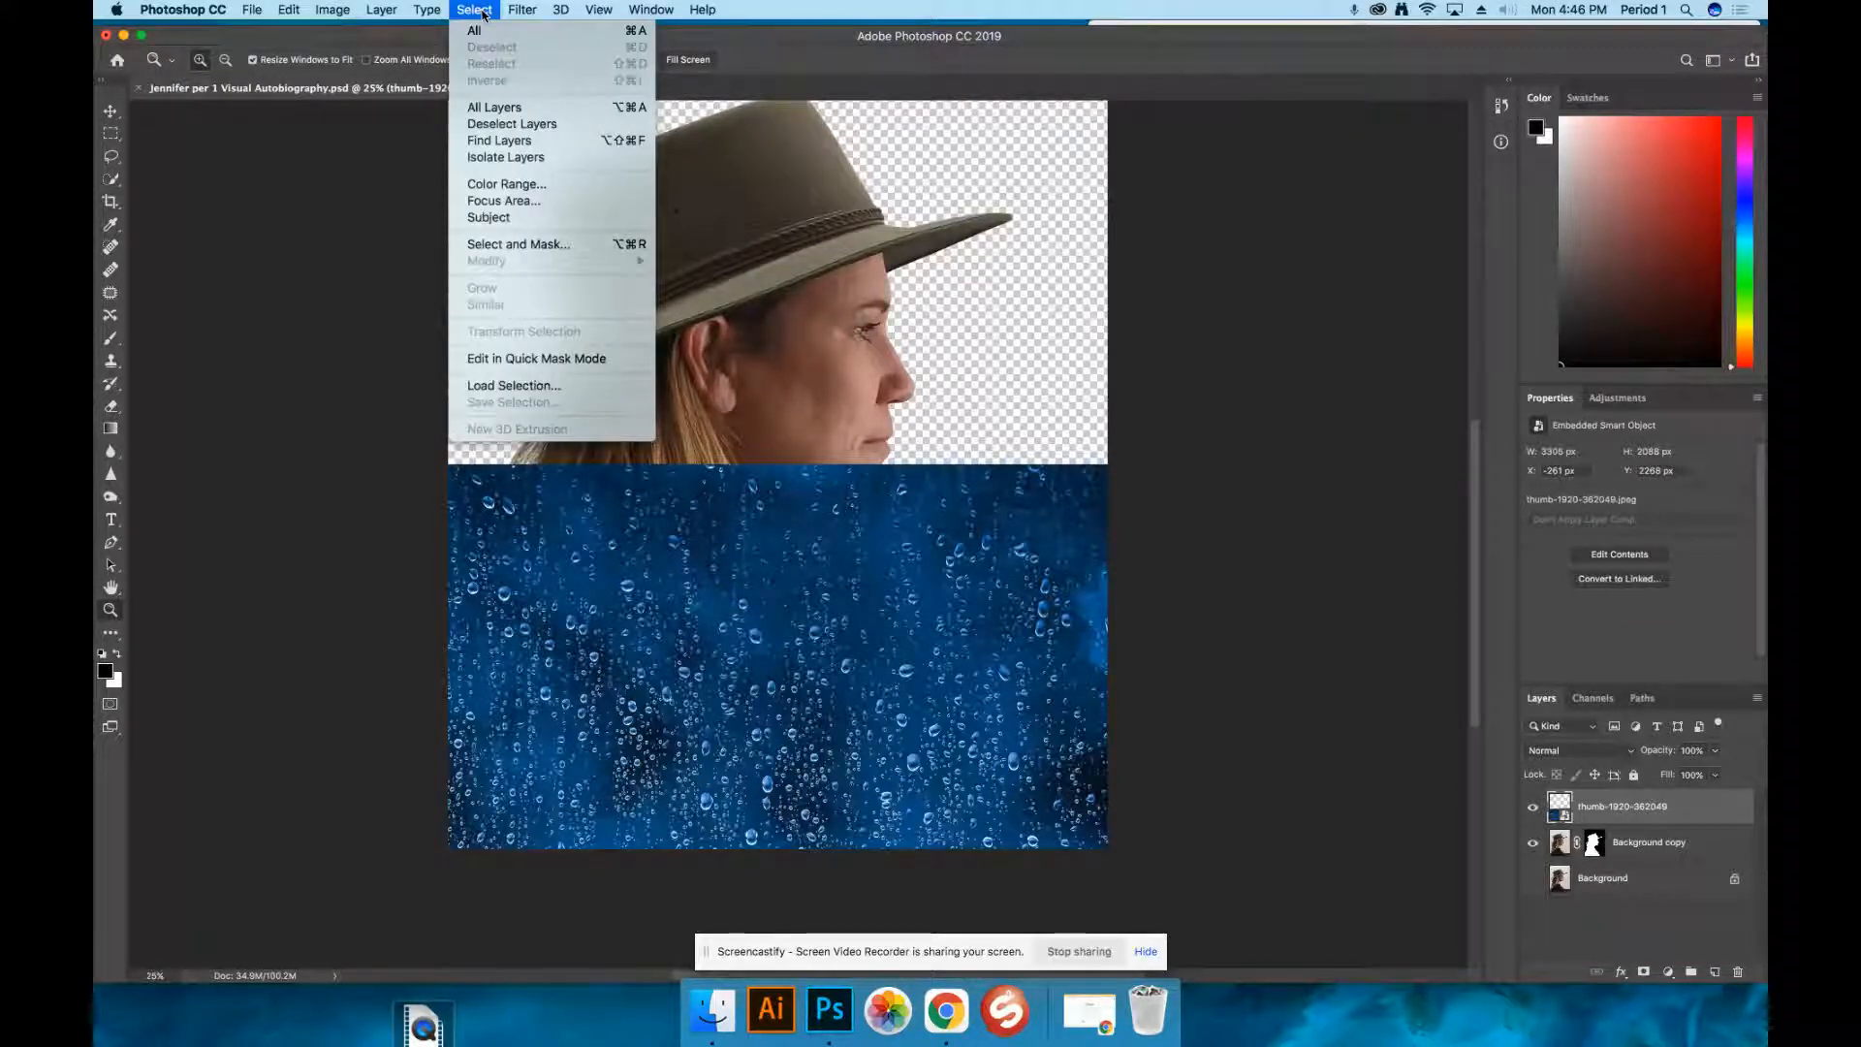
{"action": "left_click", "coordinate": [503, 387]}
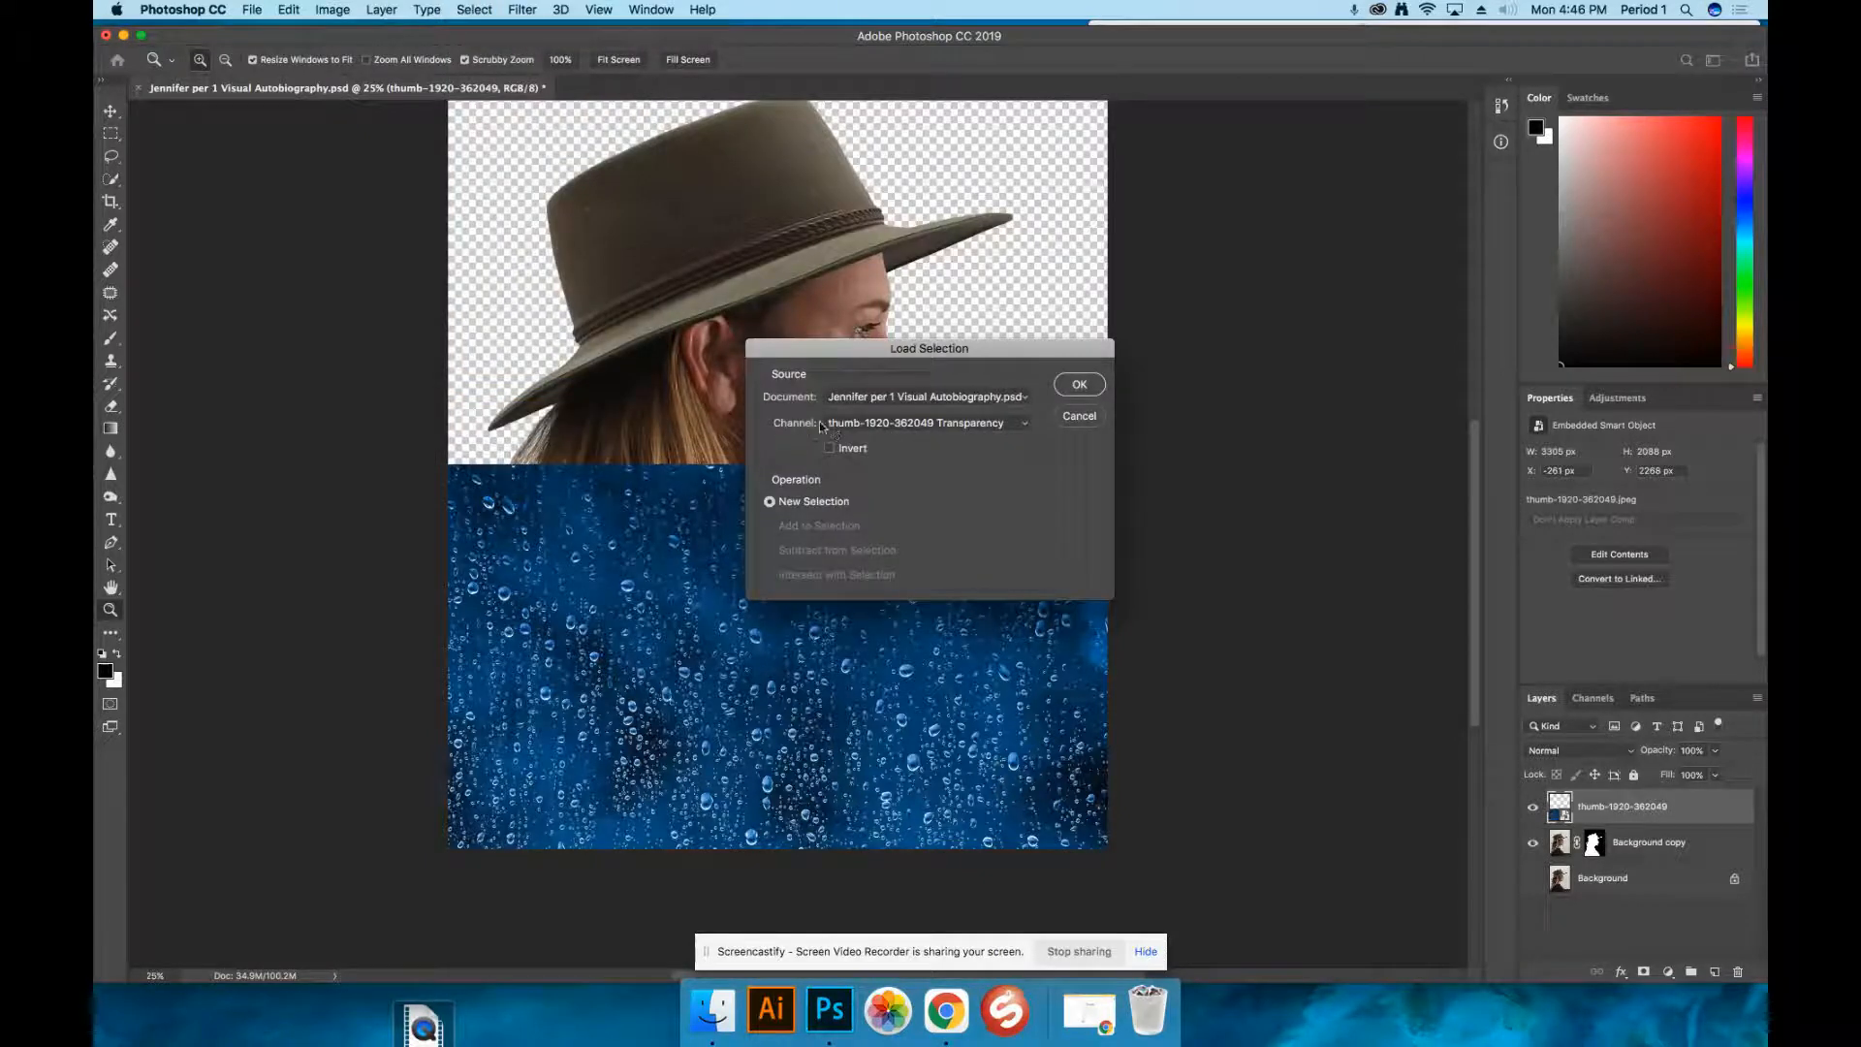
{"action": "left_click", "coordinate": [1023, 424]}
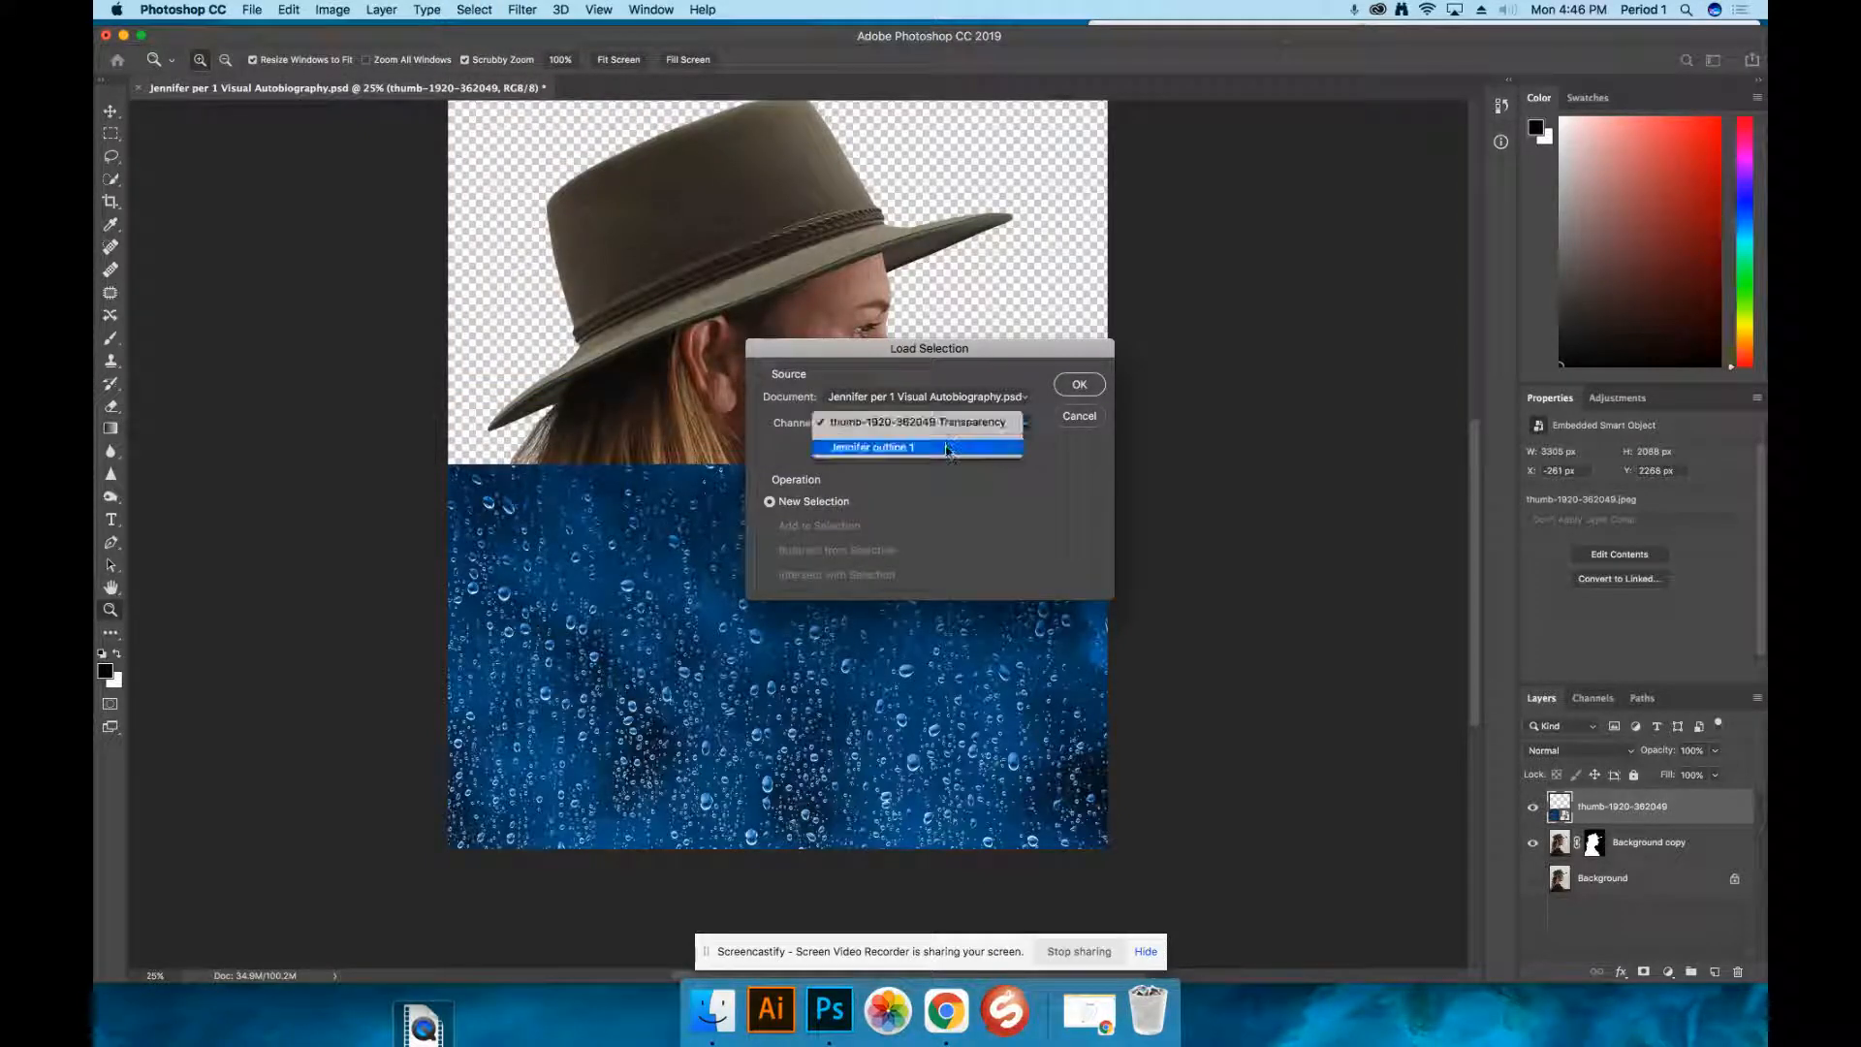
{"action": "left_click", "coordinate": [865, 452]}
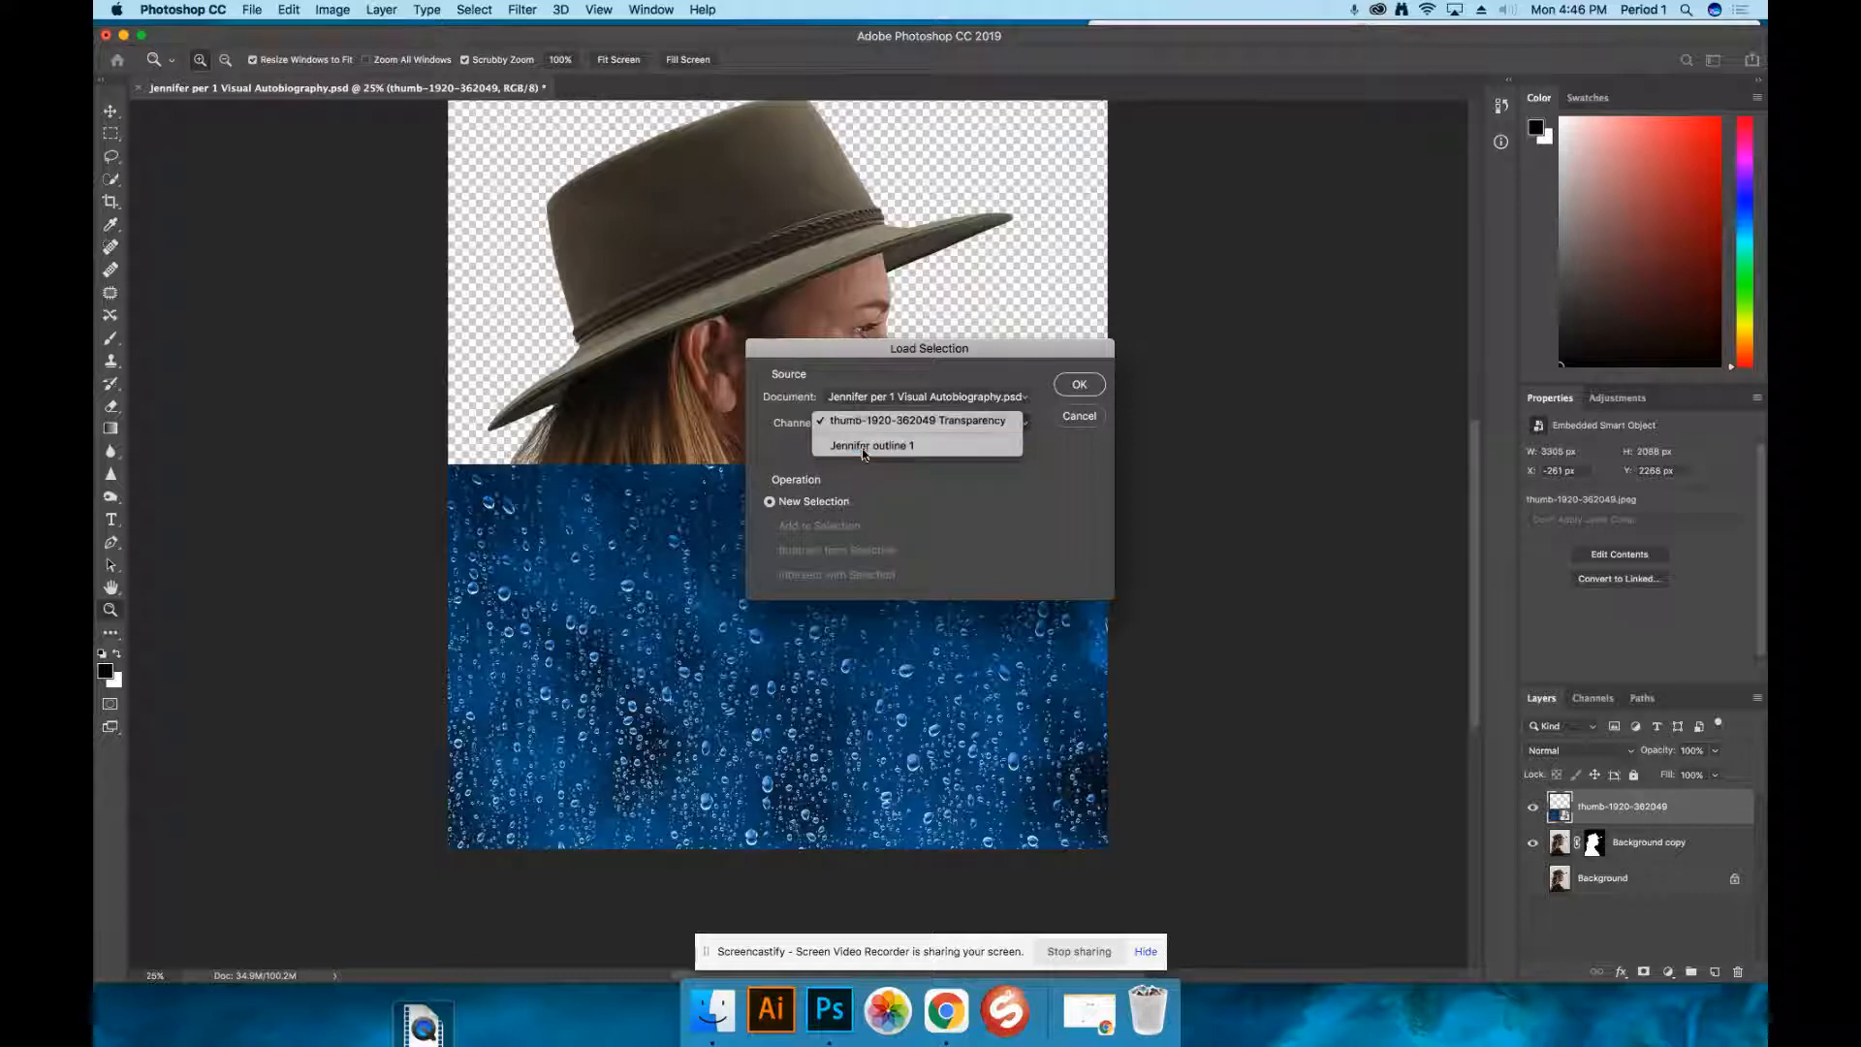
{"action": "left_click", "coordinate": [1081, 388]}
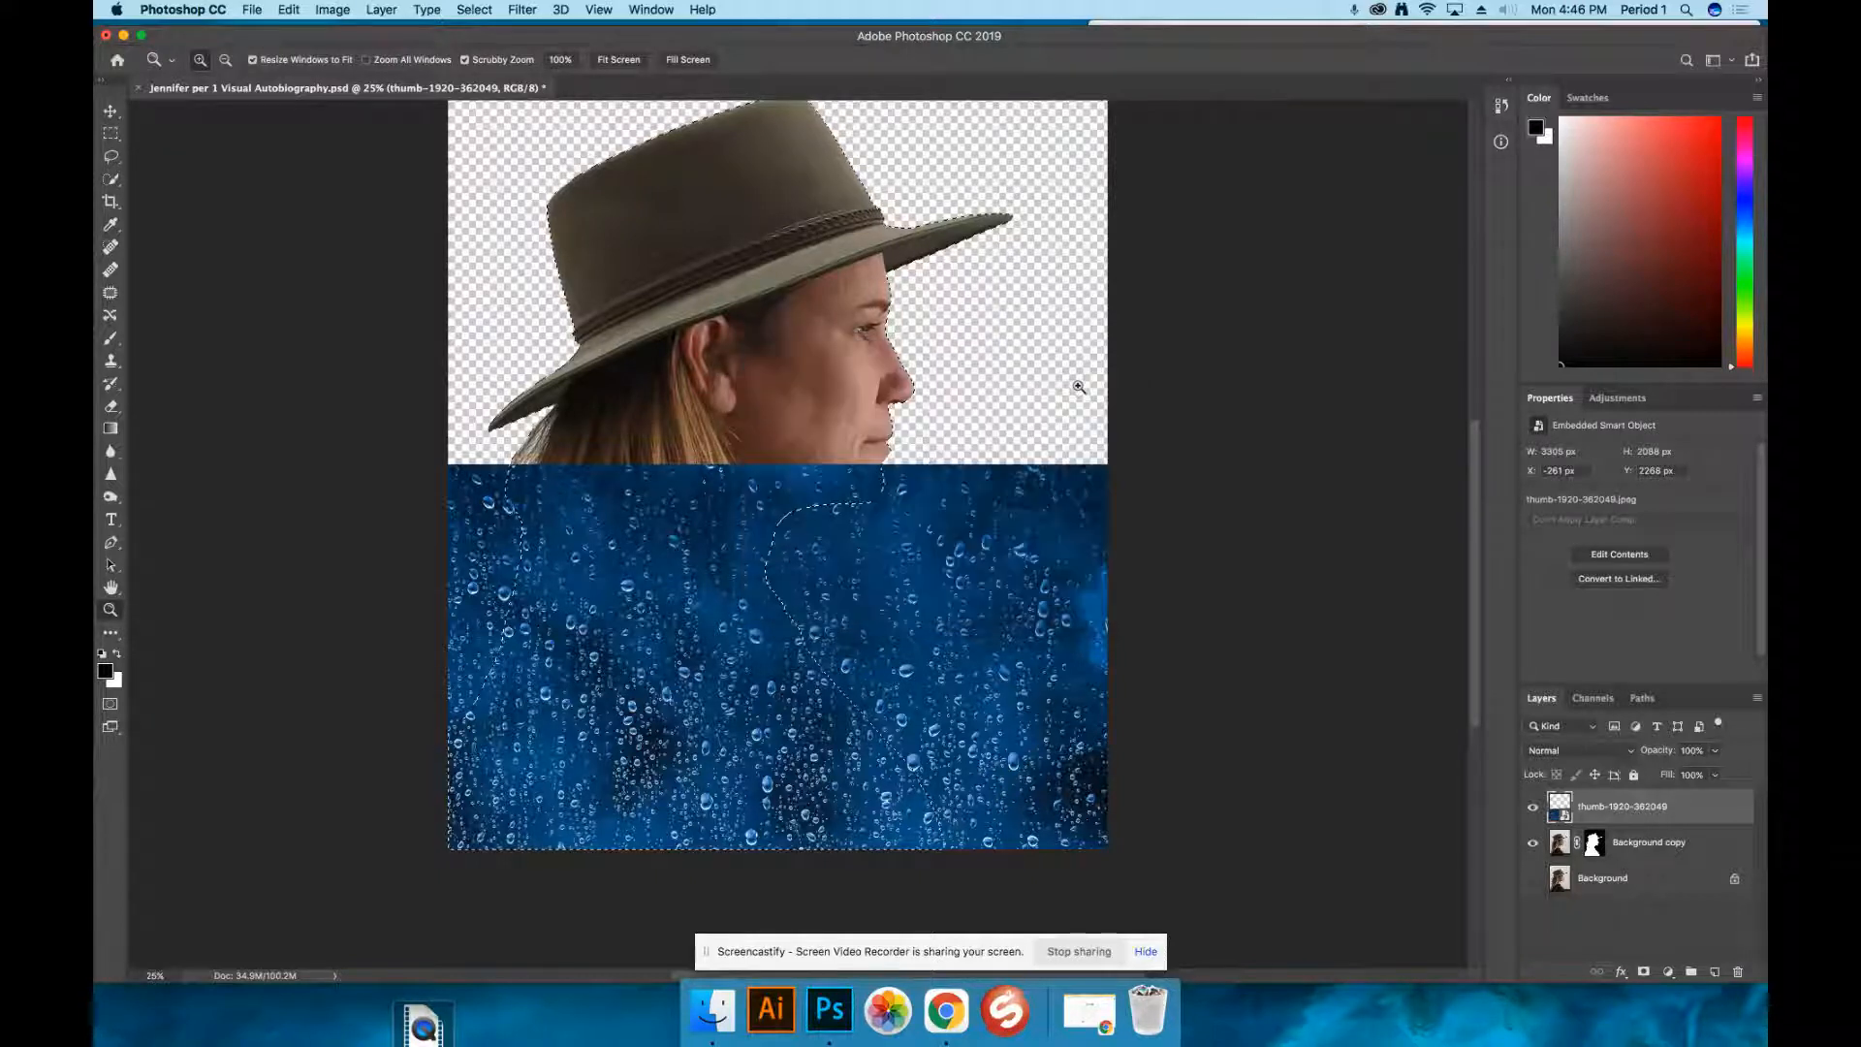
{"action": "left_click", "coordinate": [1644, 973]}
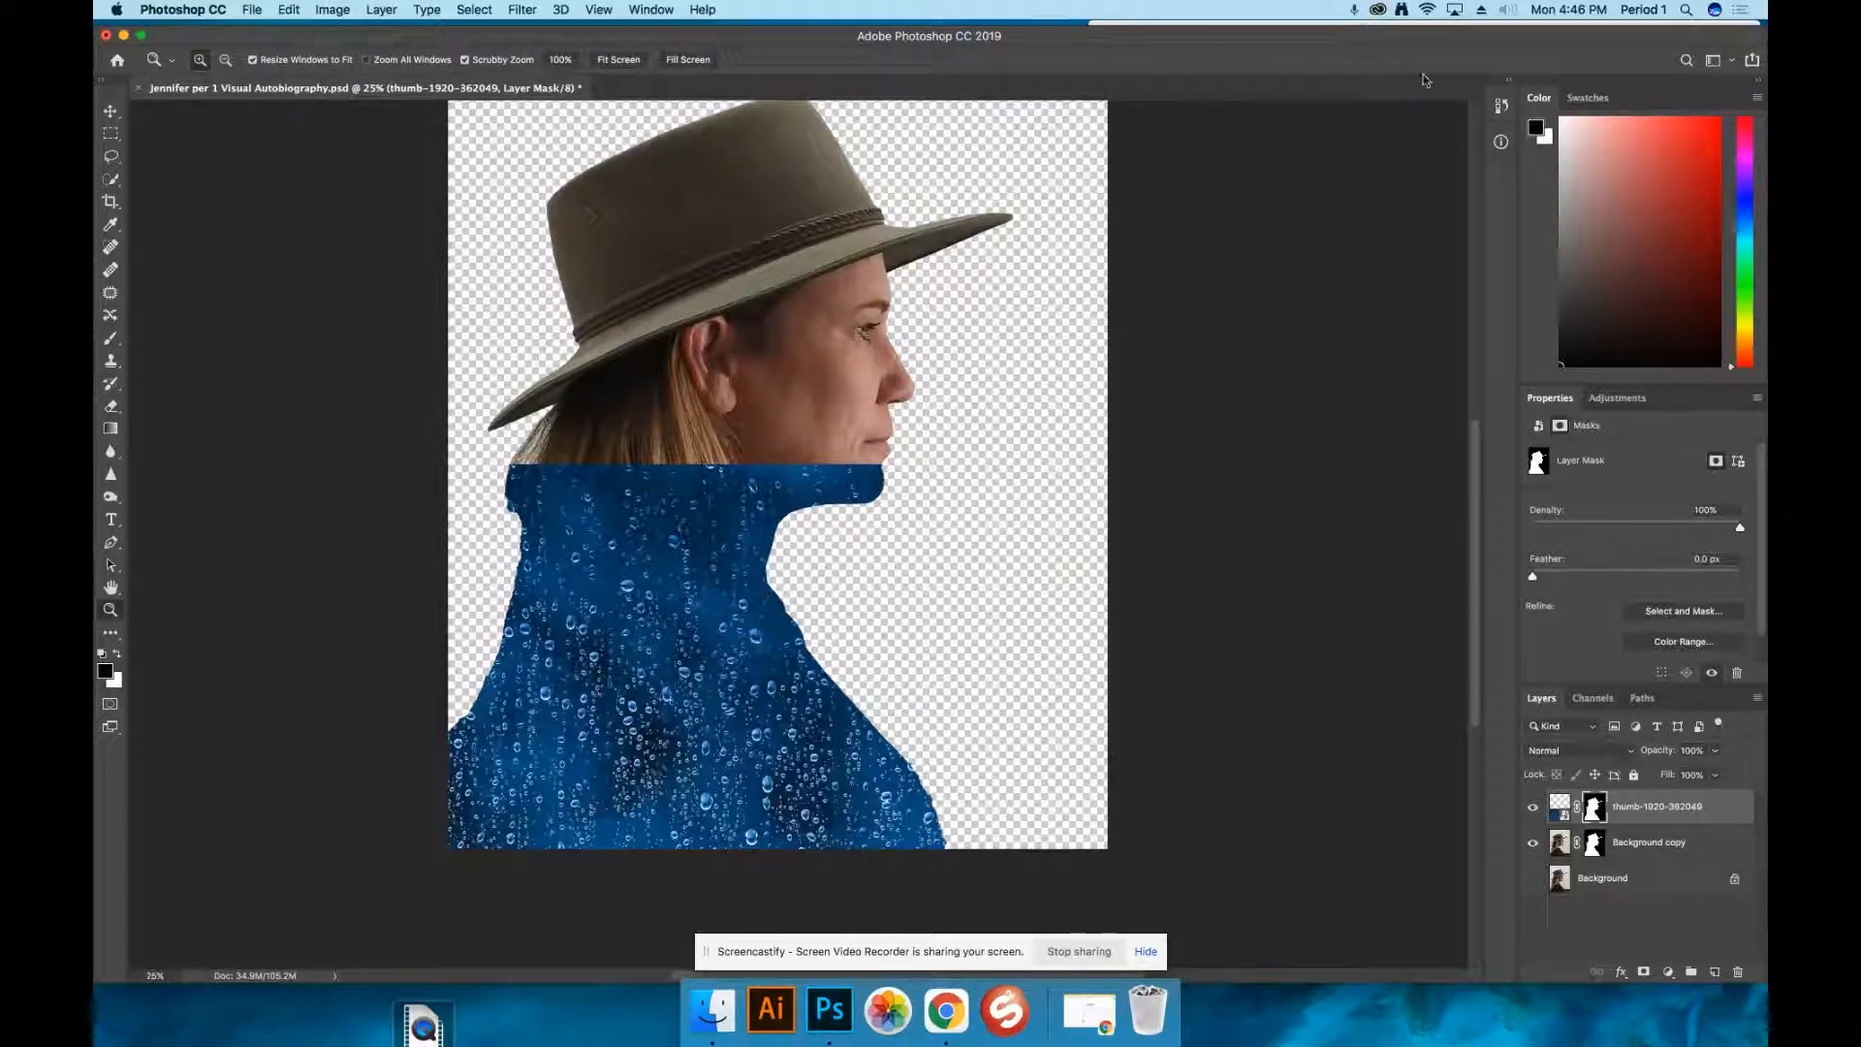
Place the dark purple sky-clouds-blue-cloud-preview image from the visual autobiography folder into the portrait document
{"action": "left_click_drag", "start_coordinate": [1422, 41], "coordinate": [1179, 425]}
{"action": "scroll", "coordinate": [1348, 317], "scroll_direction": "up", "scroll_amount": 5}
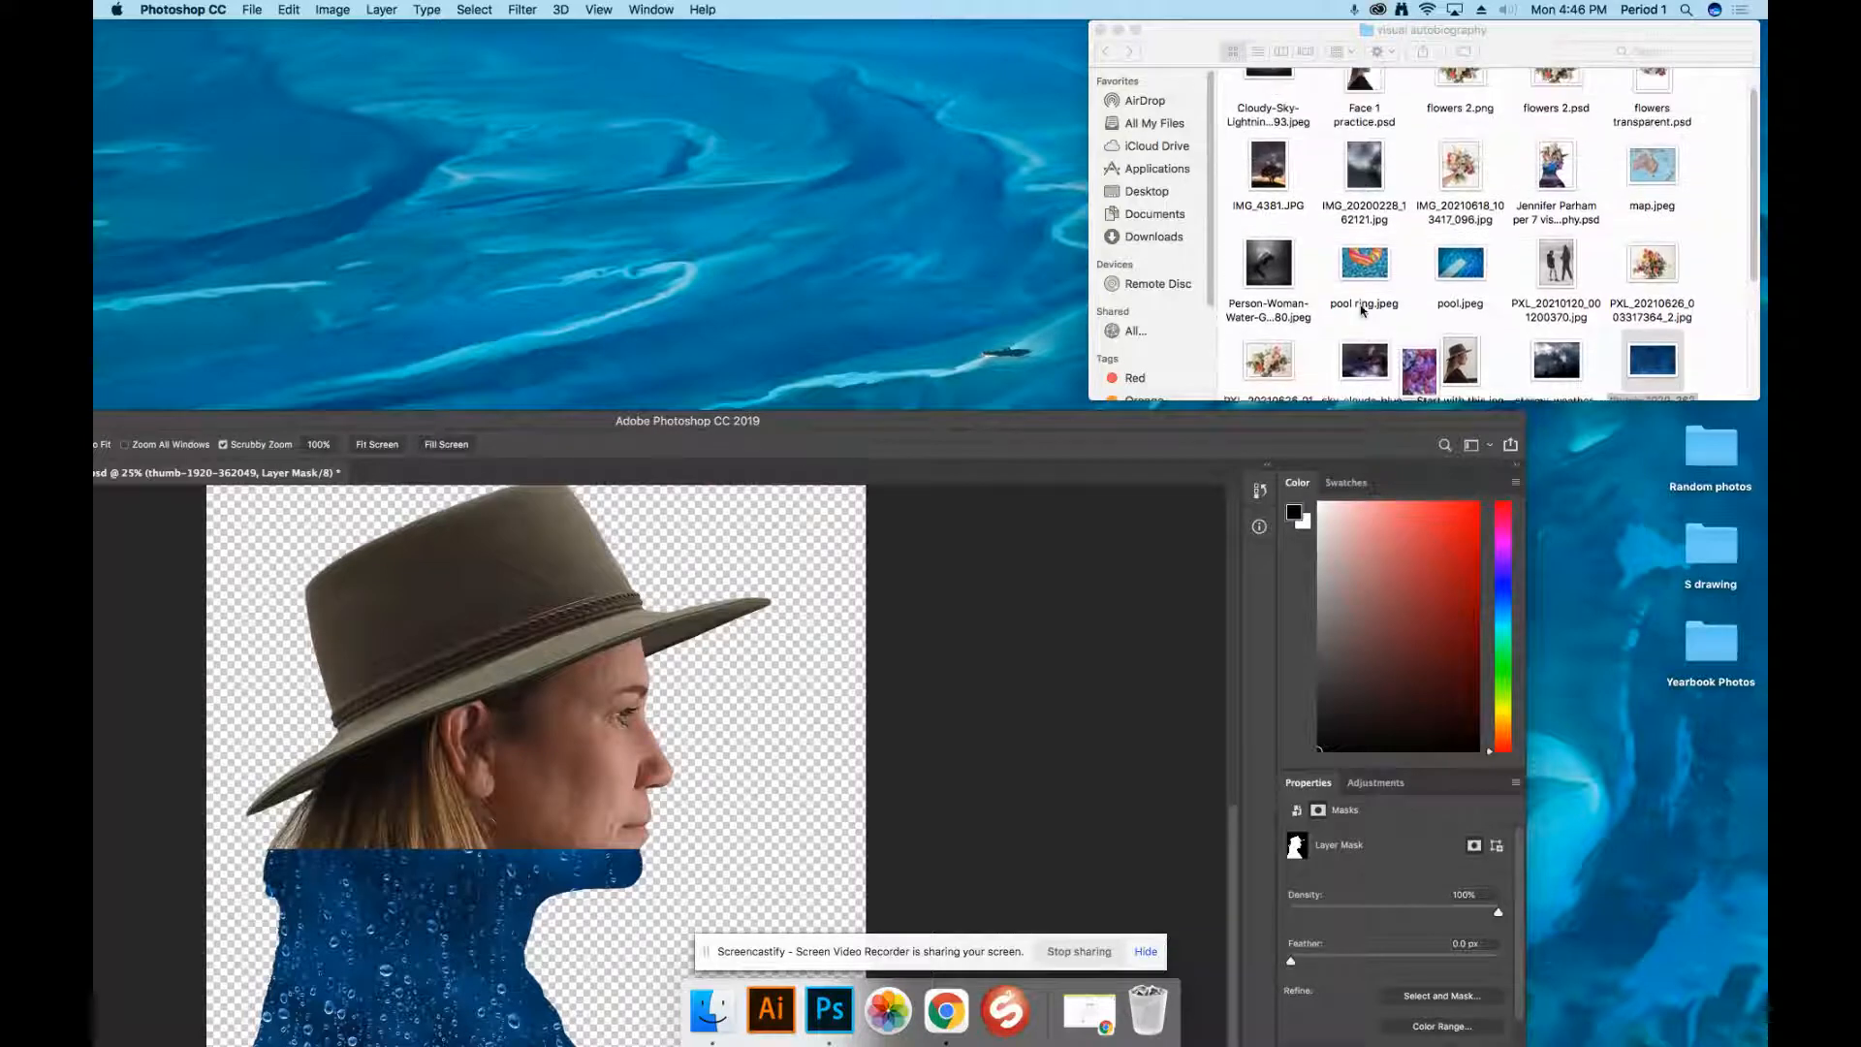
{"action": "scroll", "coordinate": [1293, 119], "scroll_direction": "down", "scroll_amount": 3}
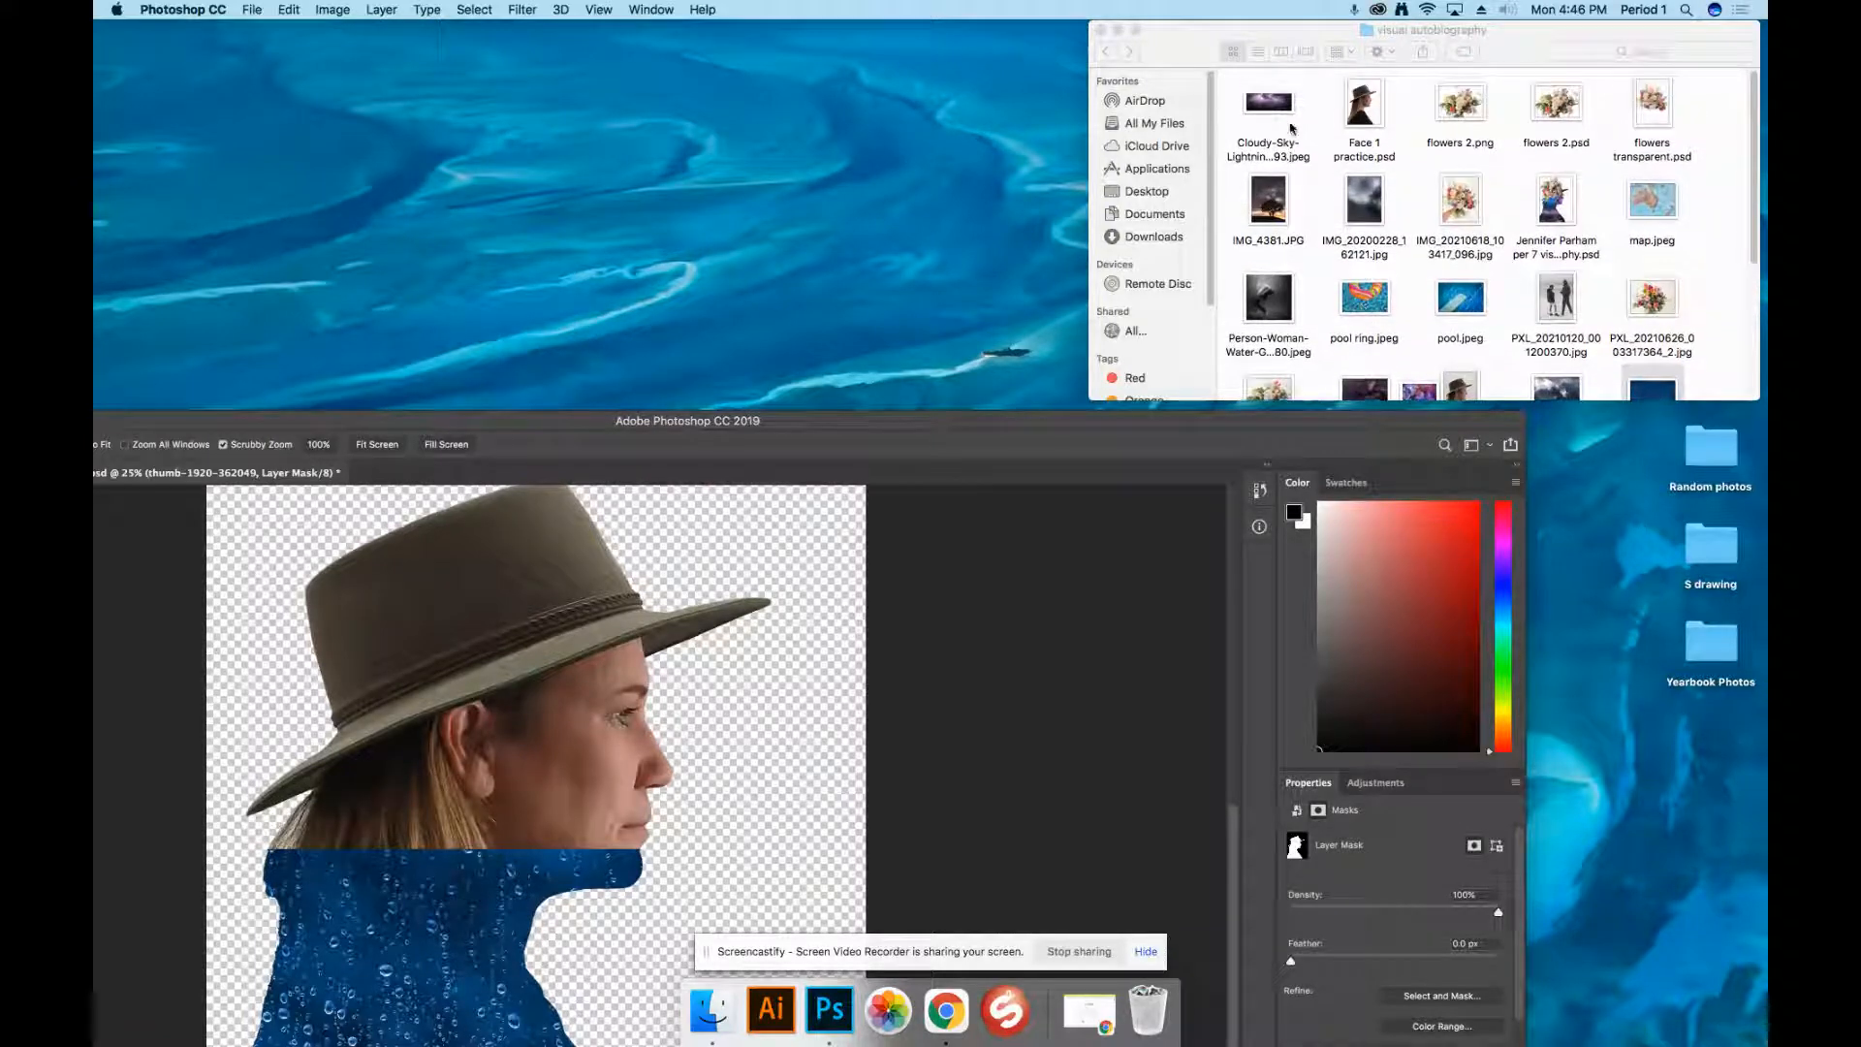
{"action": "scroll", "coordinate": [1295, 136], "scroll_direction": "down", "scroll_amount": 4}
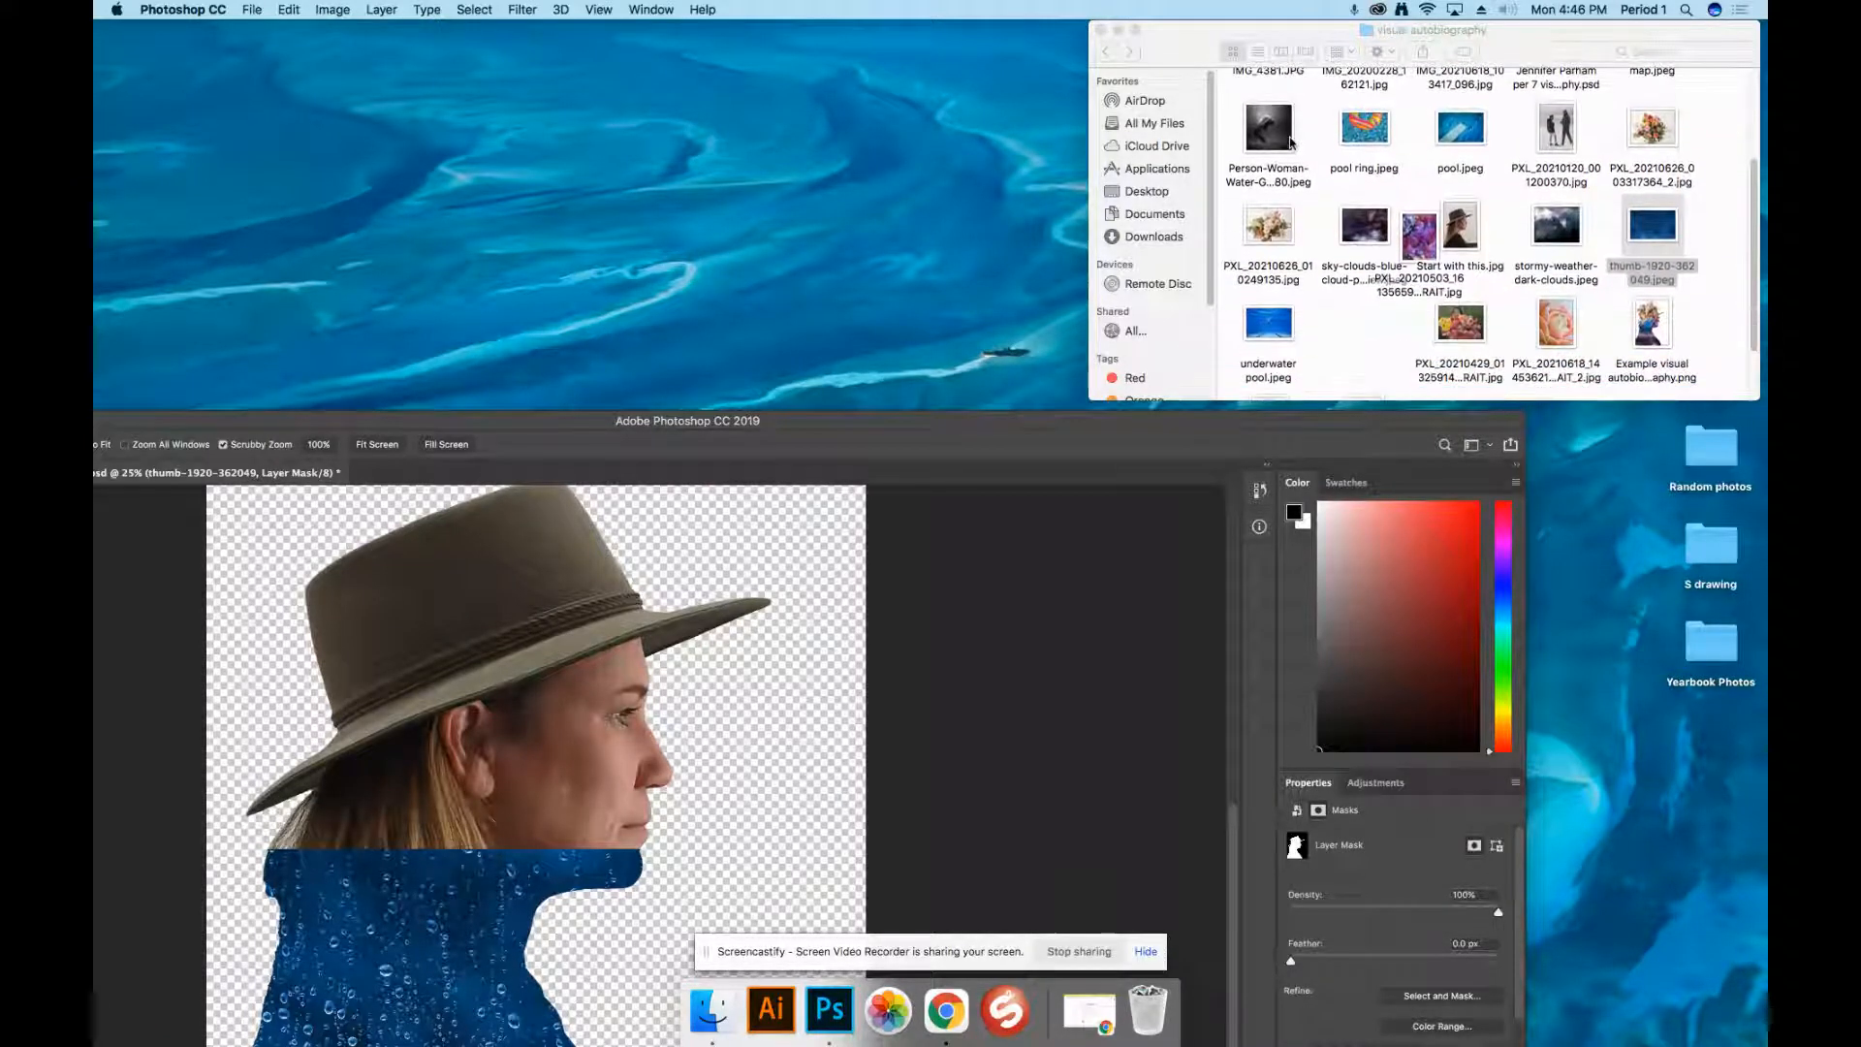
{"action": "left_click", "coordinate": [1367, 205]}
{"action": "left_click_drag", "start_coordinate": [1367, 204], "coordinate": [579, 677]}
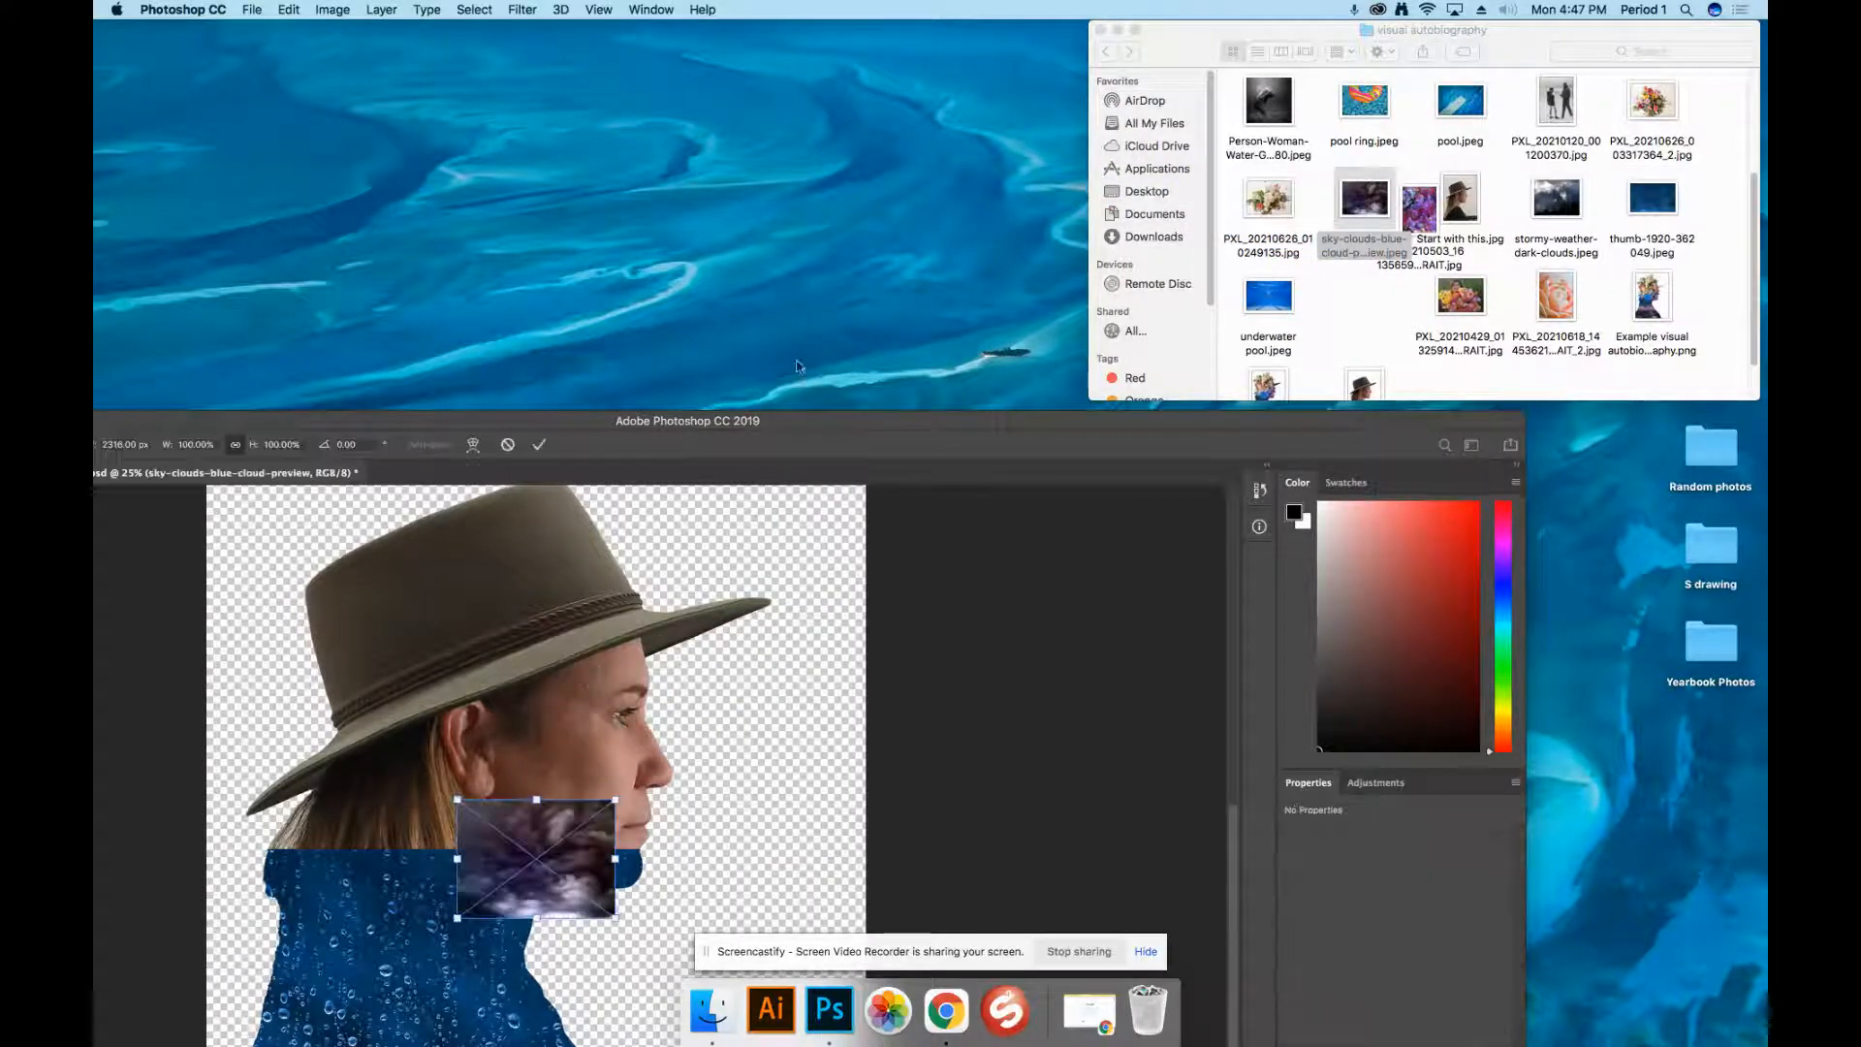
Scale the cloud image to about 406% and place it over the shoulders, leaving a raindrop band at the neck
{"action": "left_click_drag", "start_coordinate": [790, 427], "coordinate": [916, 344]}
{"action": "double_click", "coordinate": [932, 345]}
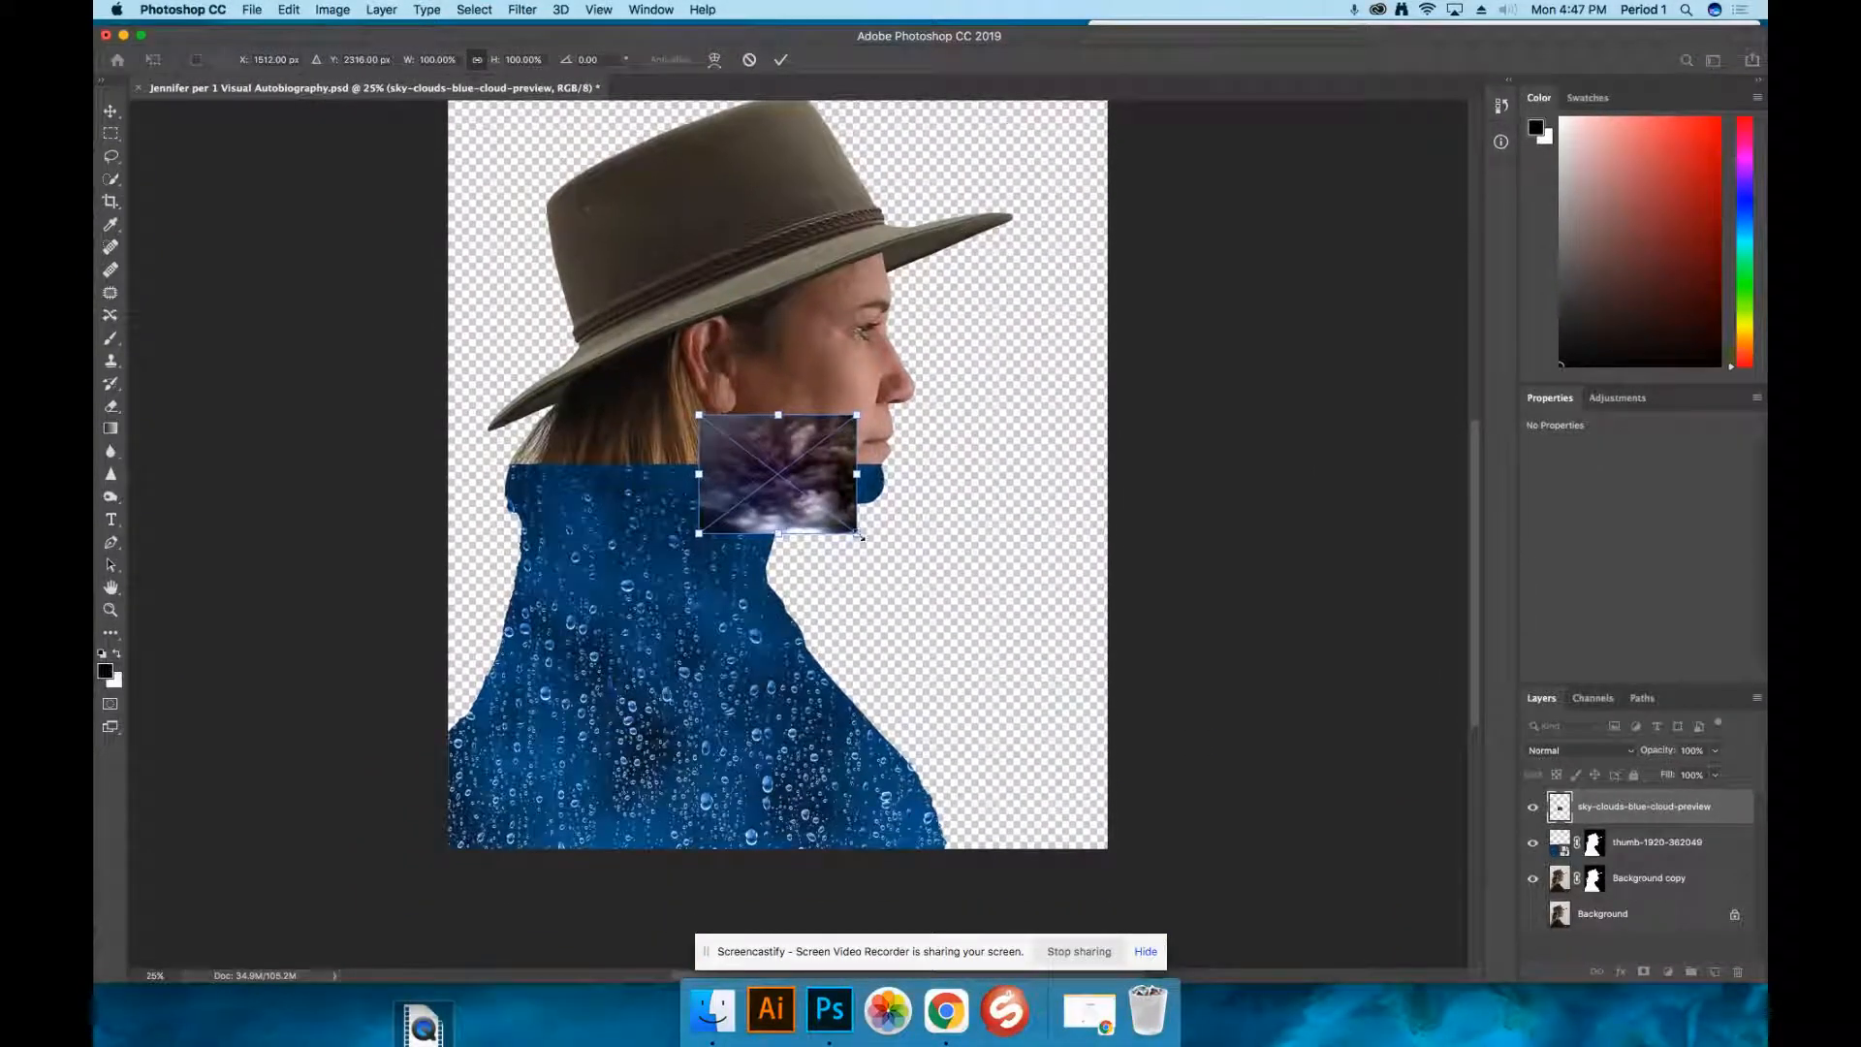
{"action": "left_click_drag", "start_coordinate": [859, 534], "coordinate": [1195, 786]}
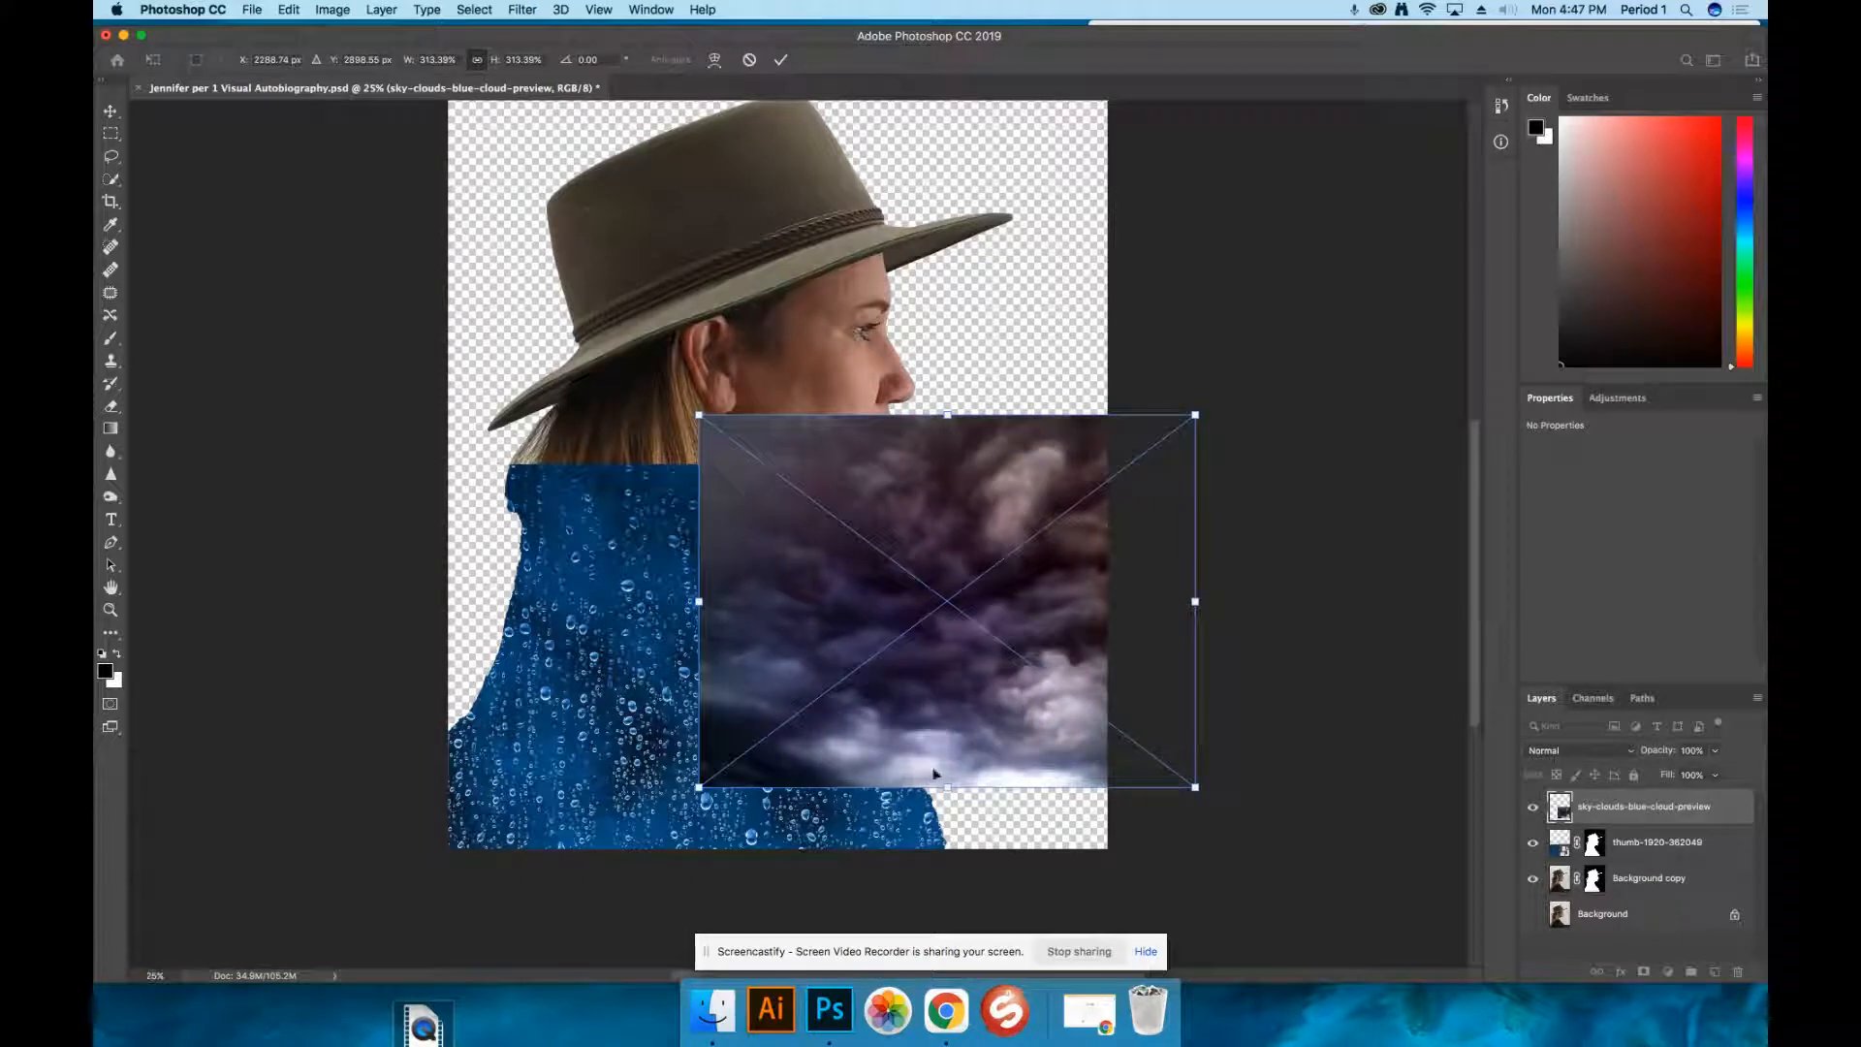
{"action": "left_click_drag", "start_coordinate": [699, 786], "coordinate": [523, 866]}
{"action": "left_click_drag", "start_coordinate": [874, 577], "coordinate": [732, 737]}
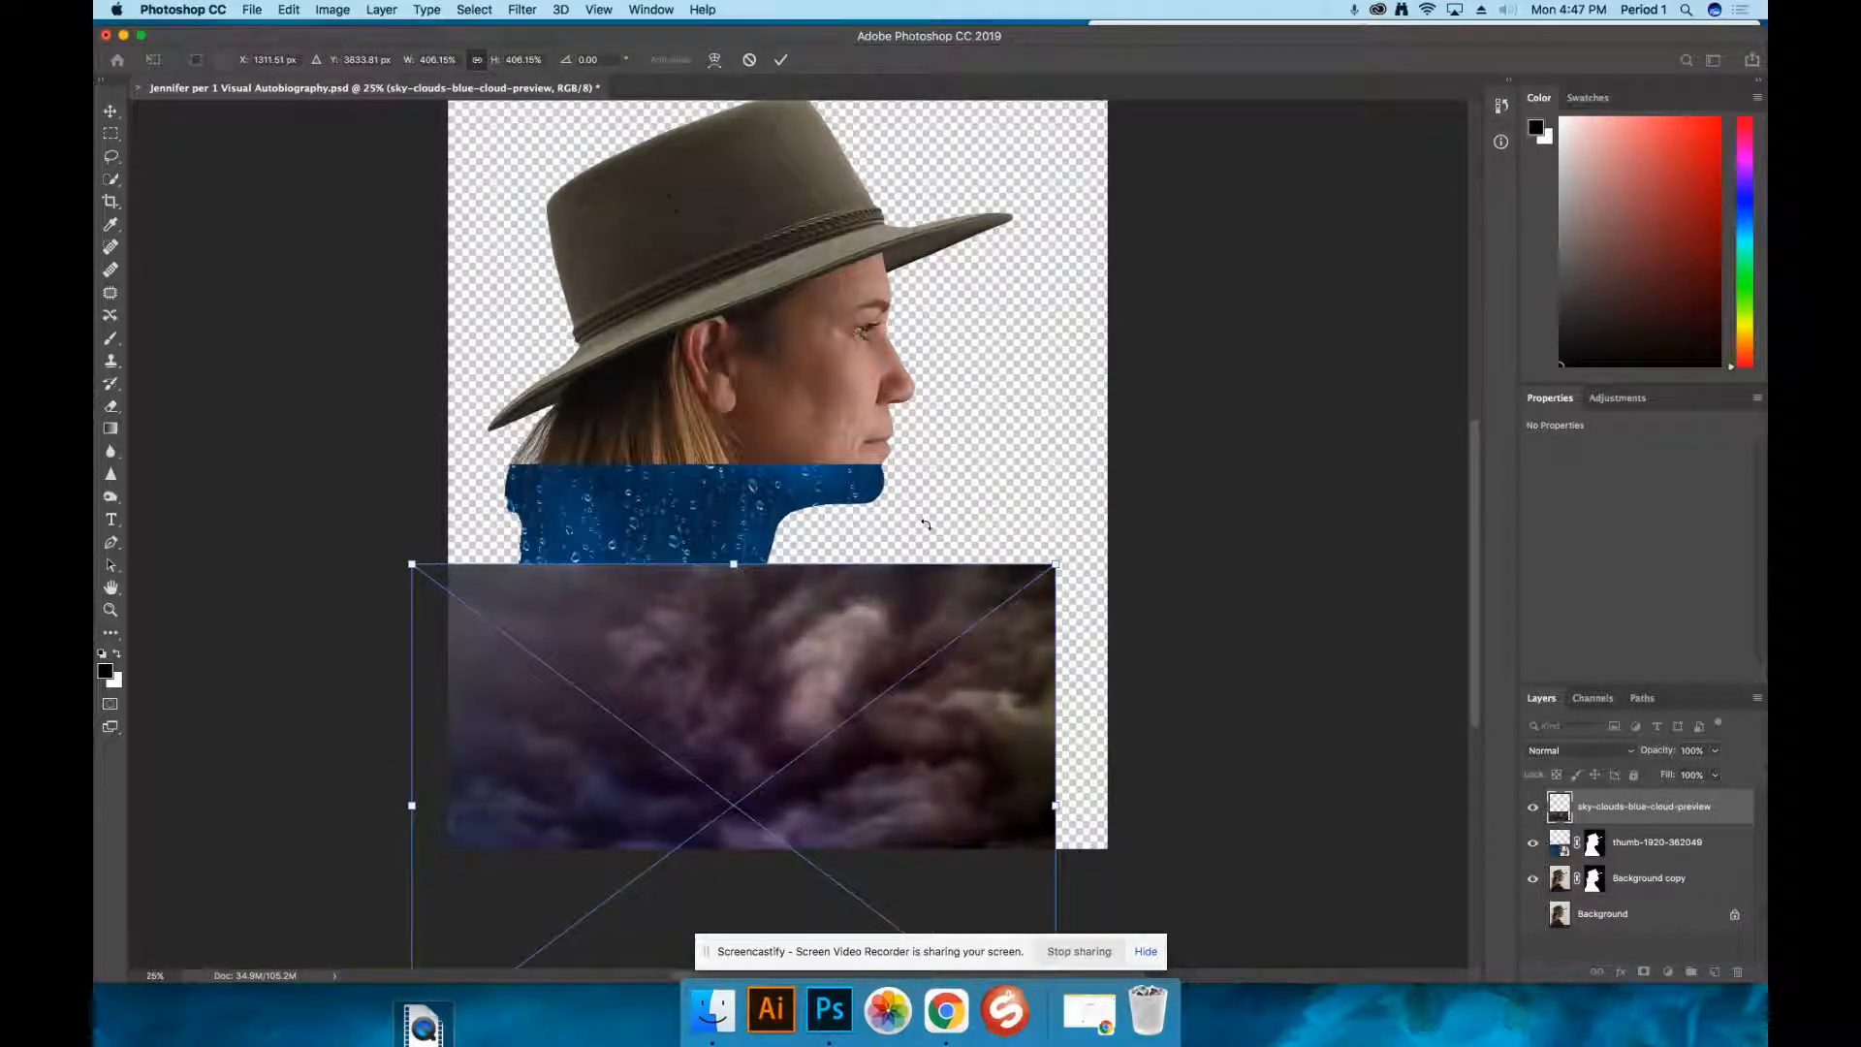
{"action": "key", "text": "Return"}
{"action": "key", "text": "z"}
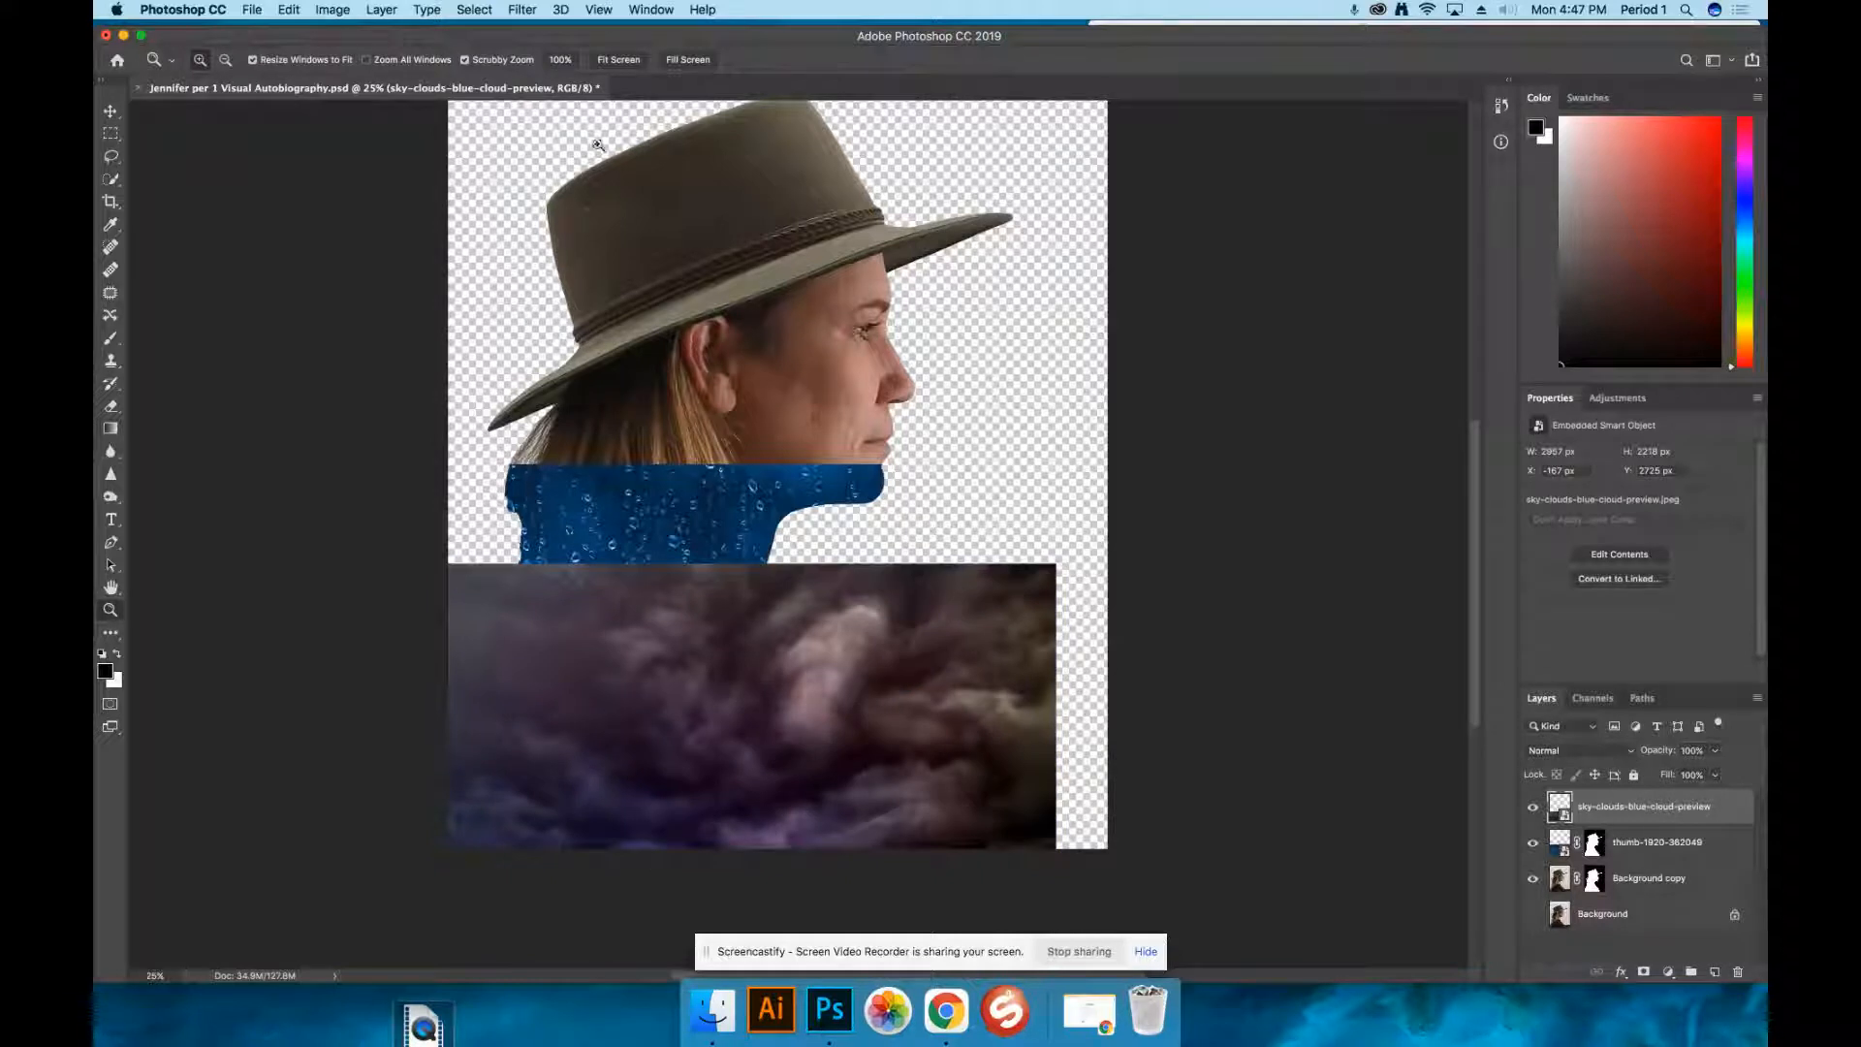
Load the saved portrait outline as a new selection and mask the cloud layer with it
{"action": "left_click", "coordinate": [470, 10]}
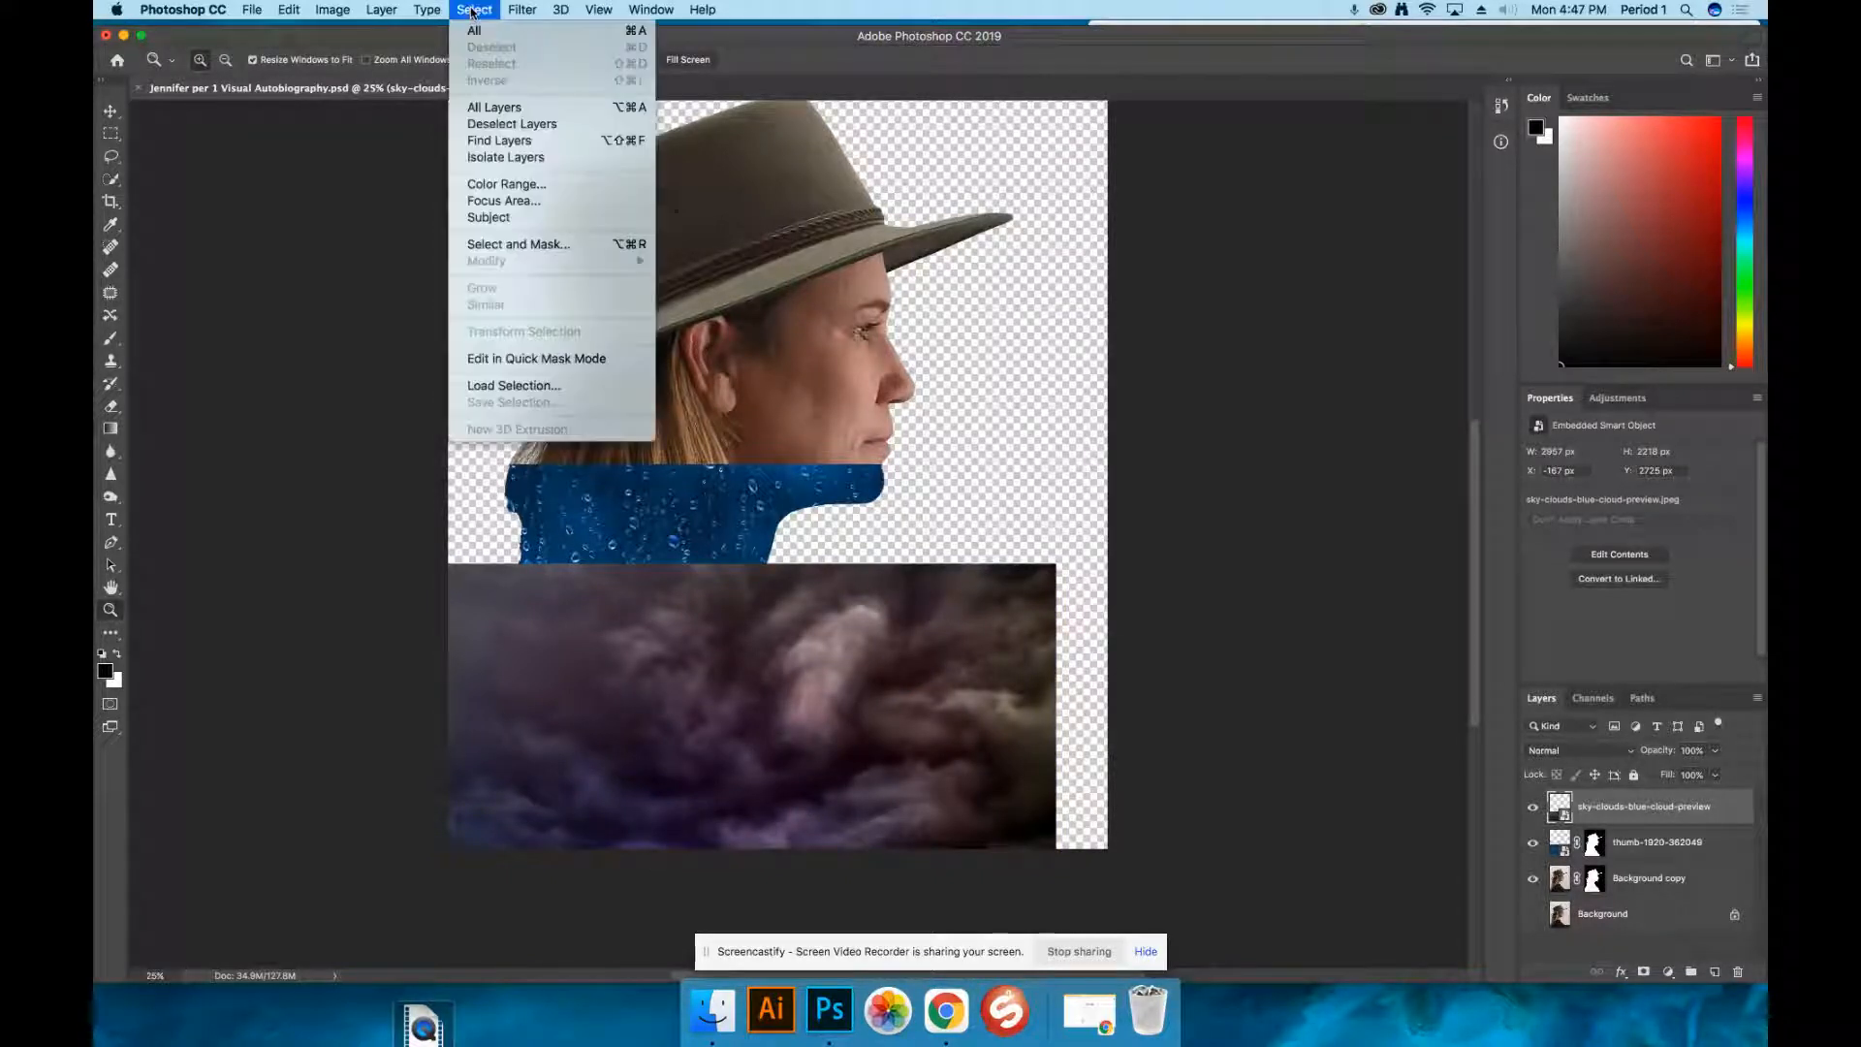
{"action": "left_click", "coordinate": [507, 386]}
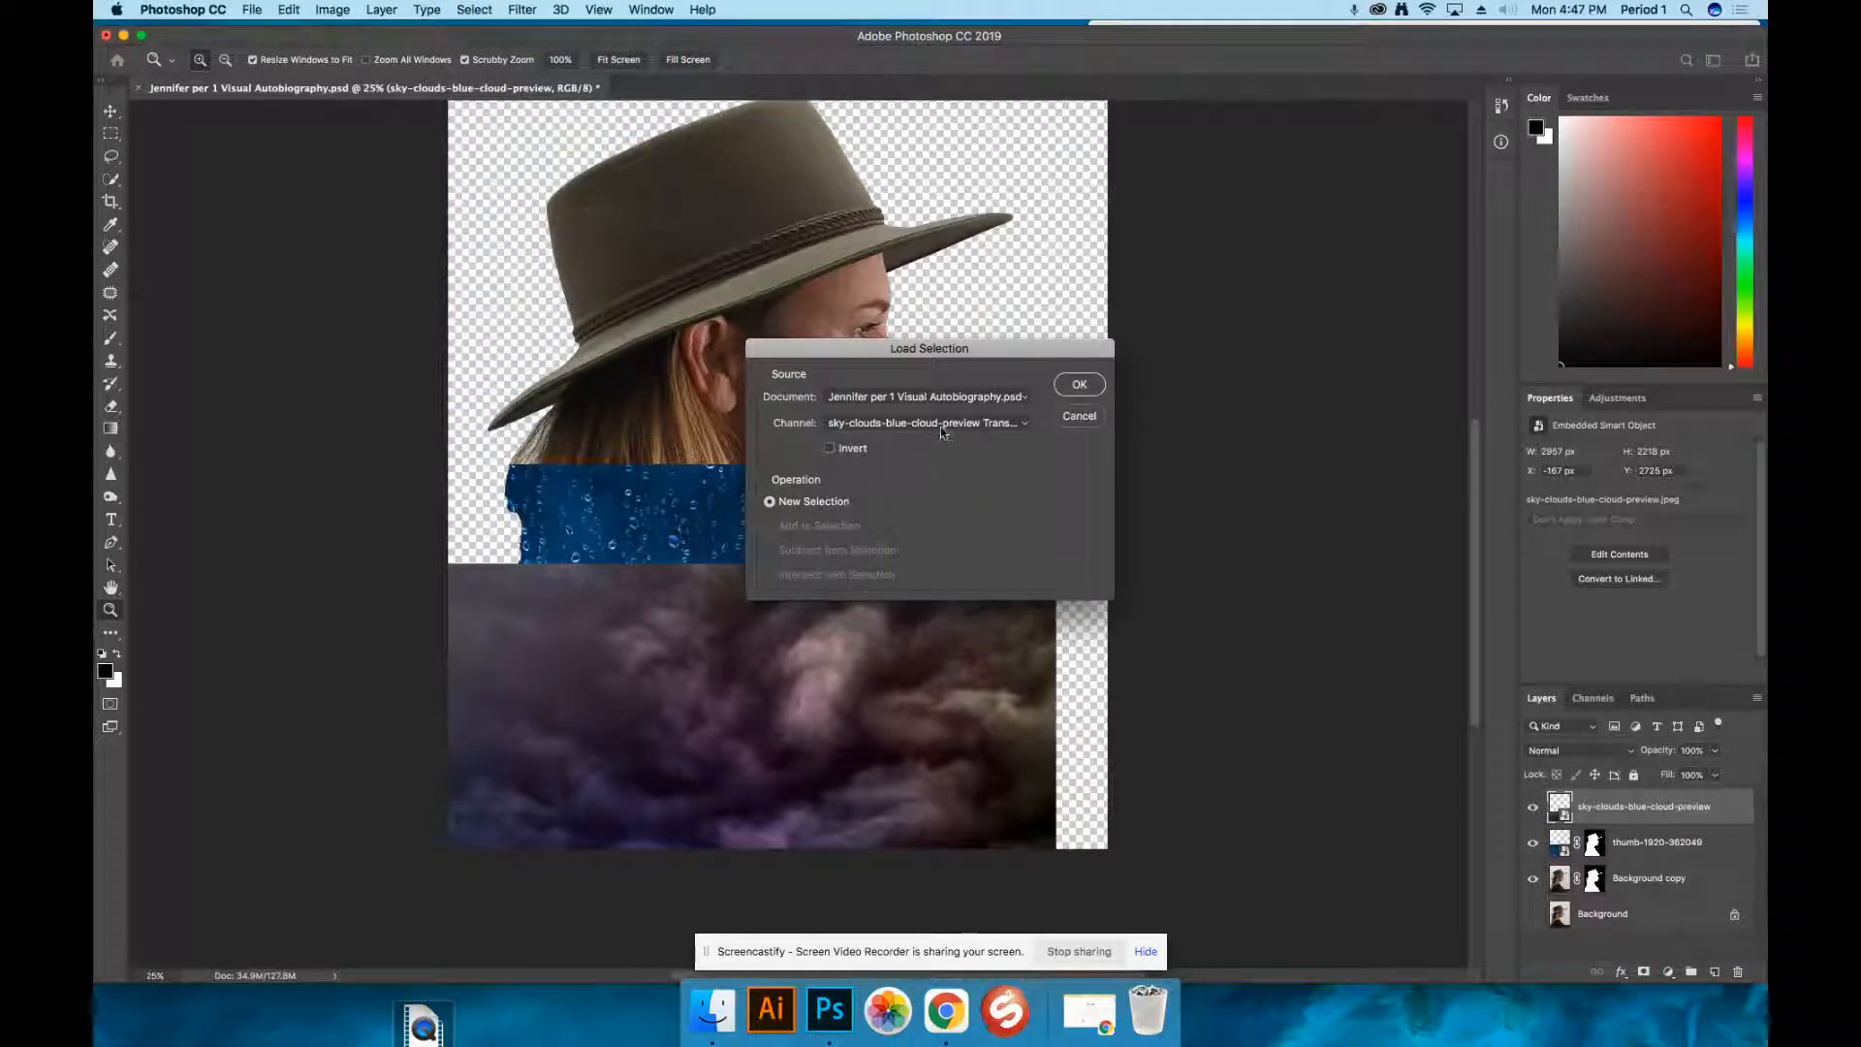
{"action": "left_click", "coordinate": [941, 430]}
{"action": "left_click", "coordinate": [919, 449]}
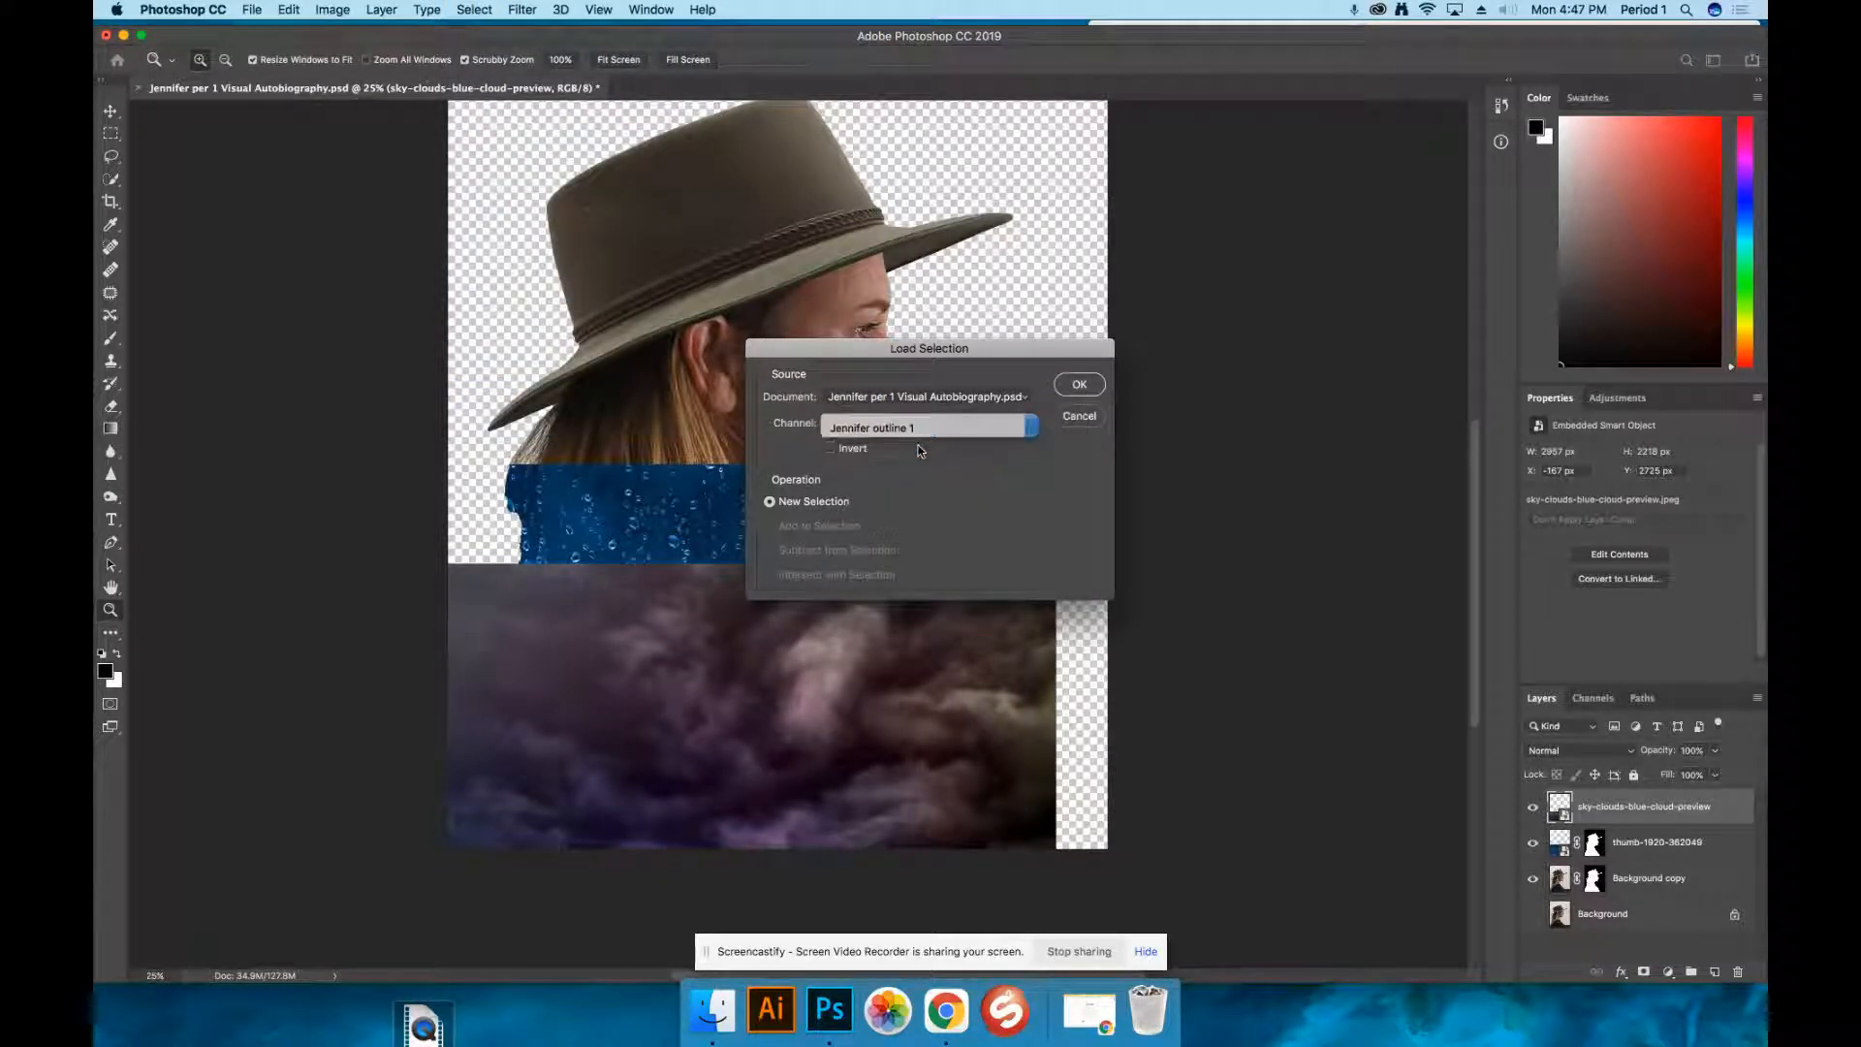
{"action": "left_click", "coordinate": [1078, 385]}
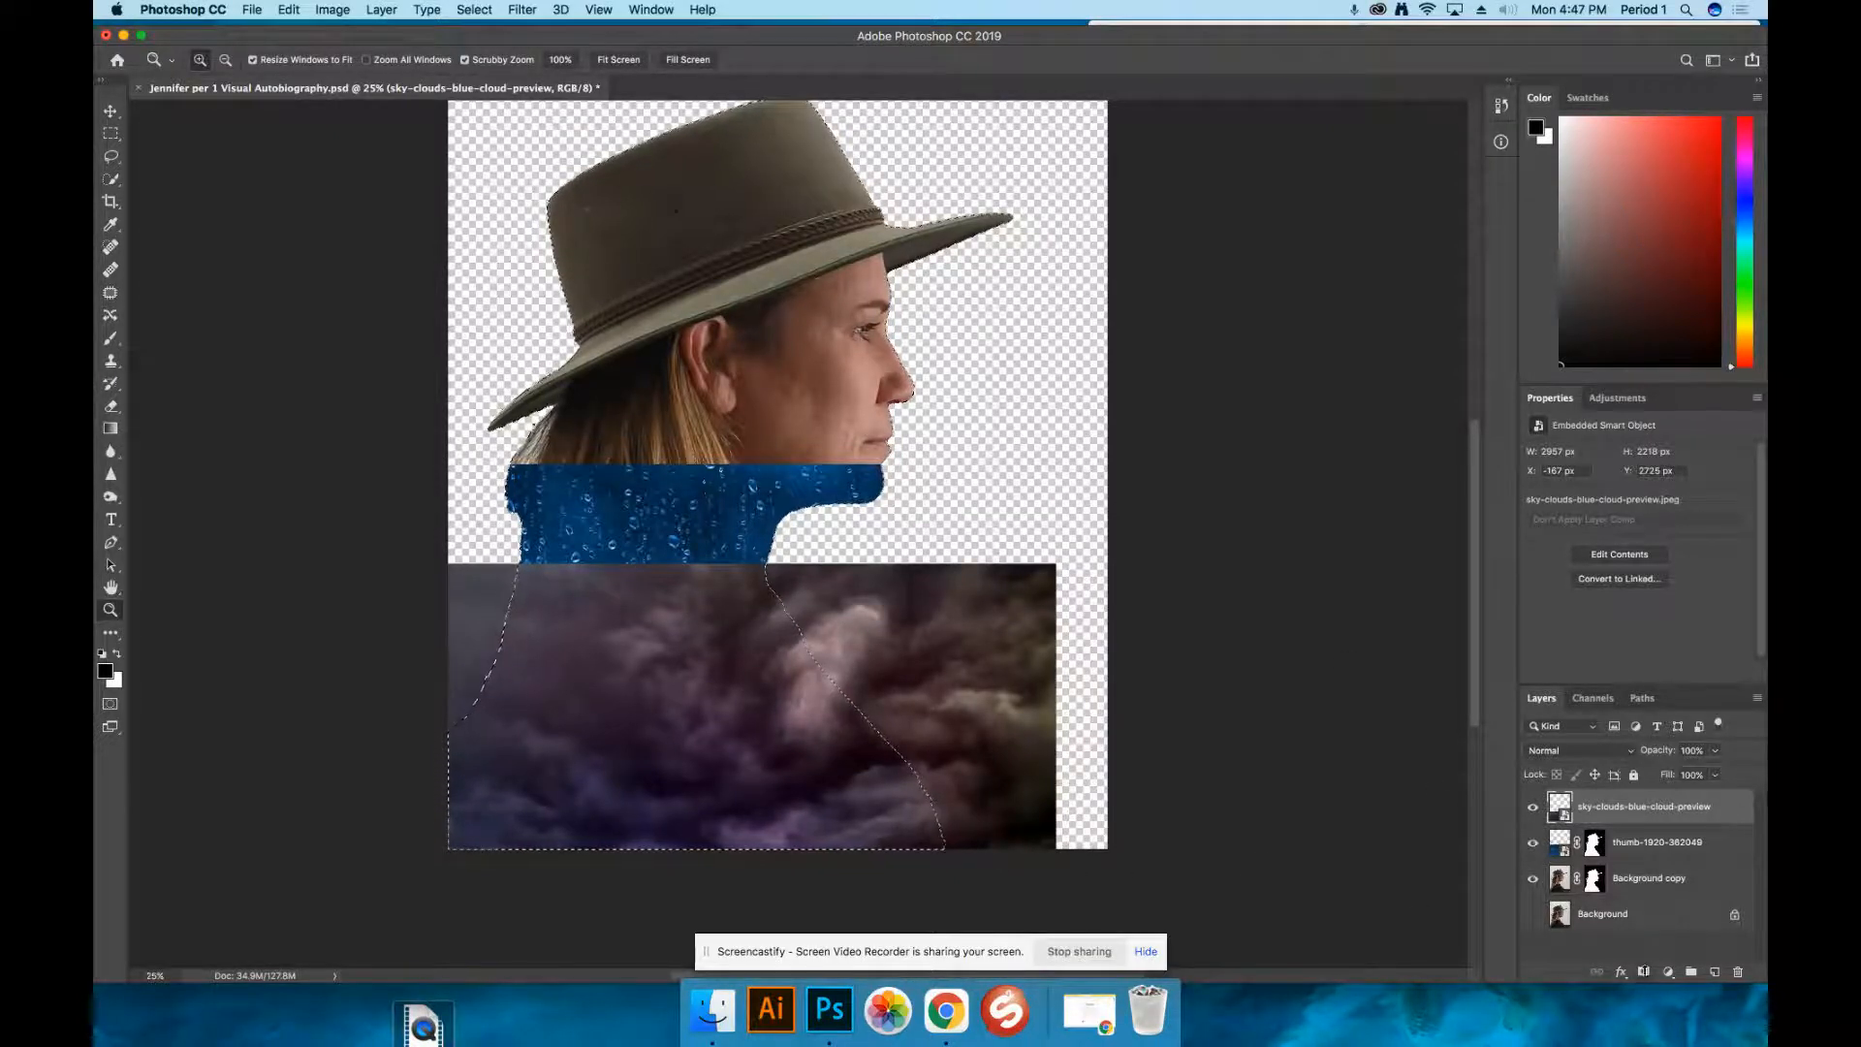
{"action": "left_click", "coordinate": [1645, 972]}
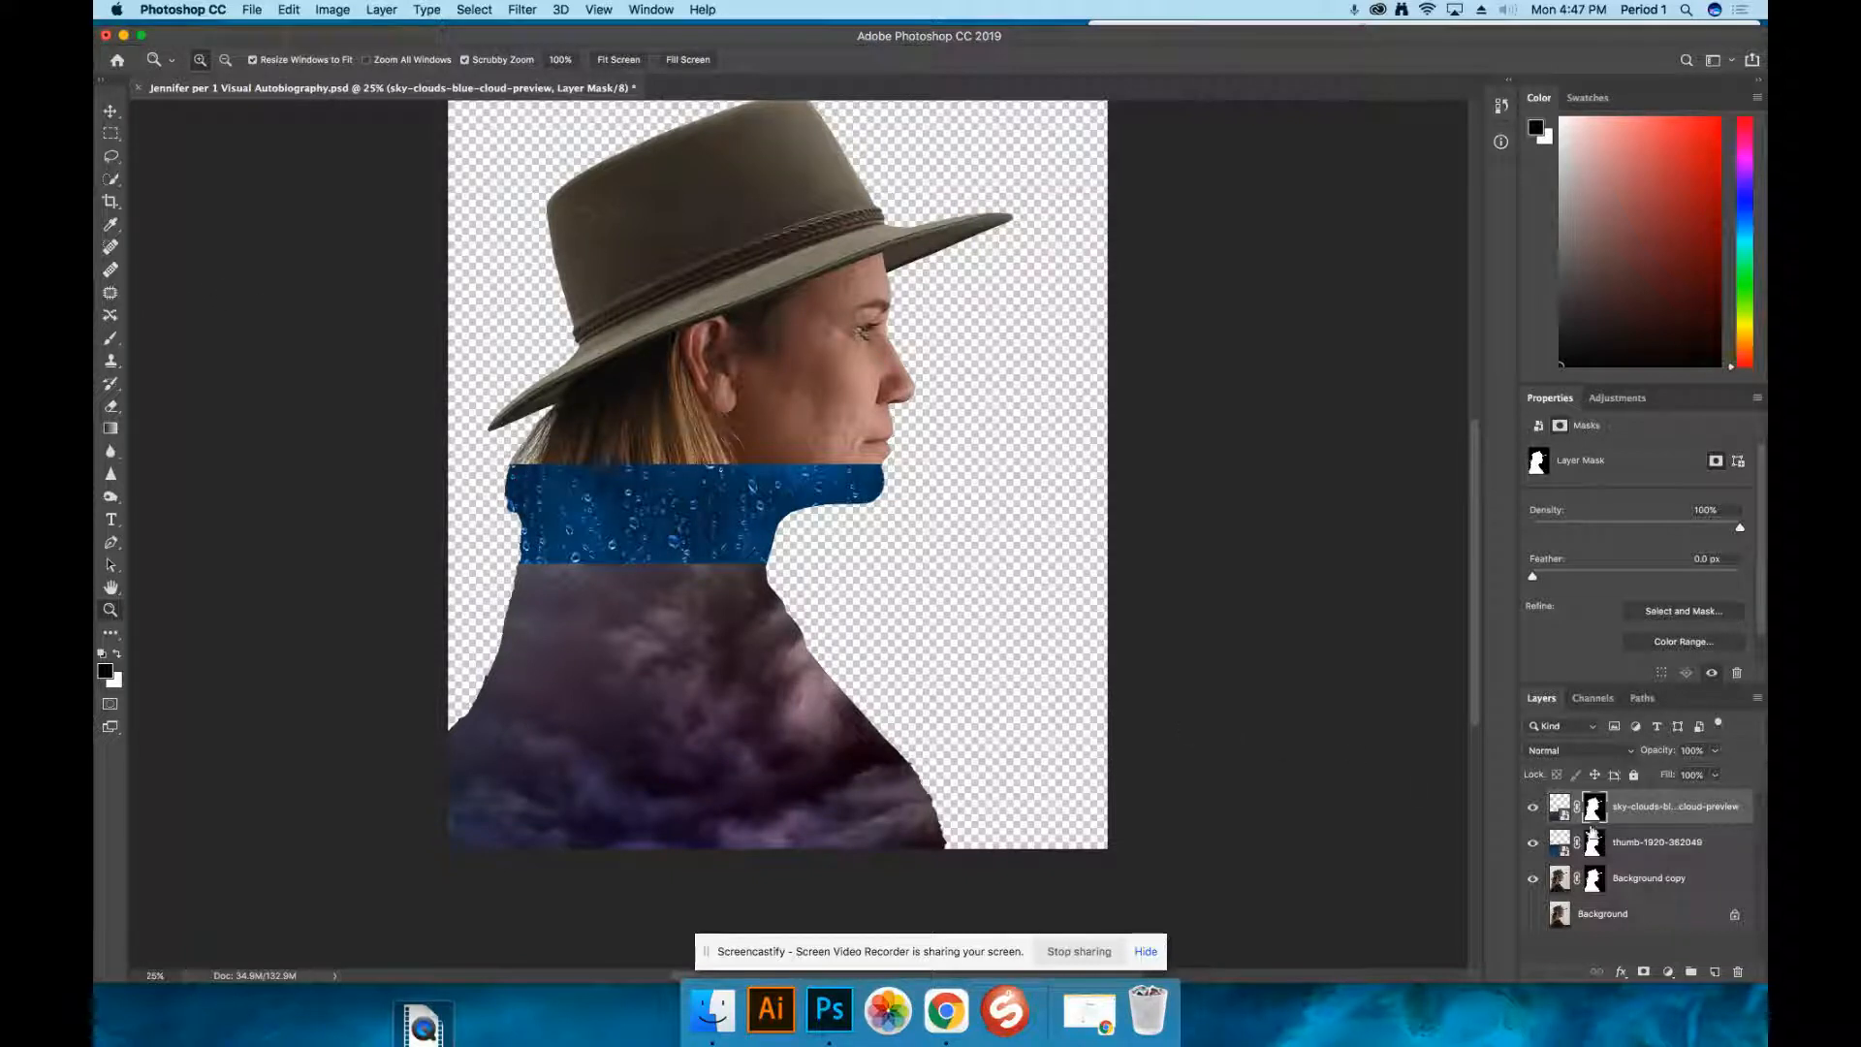
Choose the Brush tool and set its size to 800 px for painting on the cloud layer's mask
{"action": "left_click", "coordinate": [111, 339]}
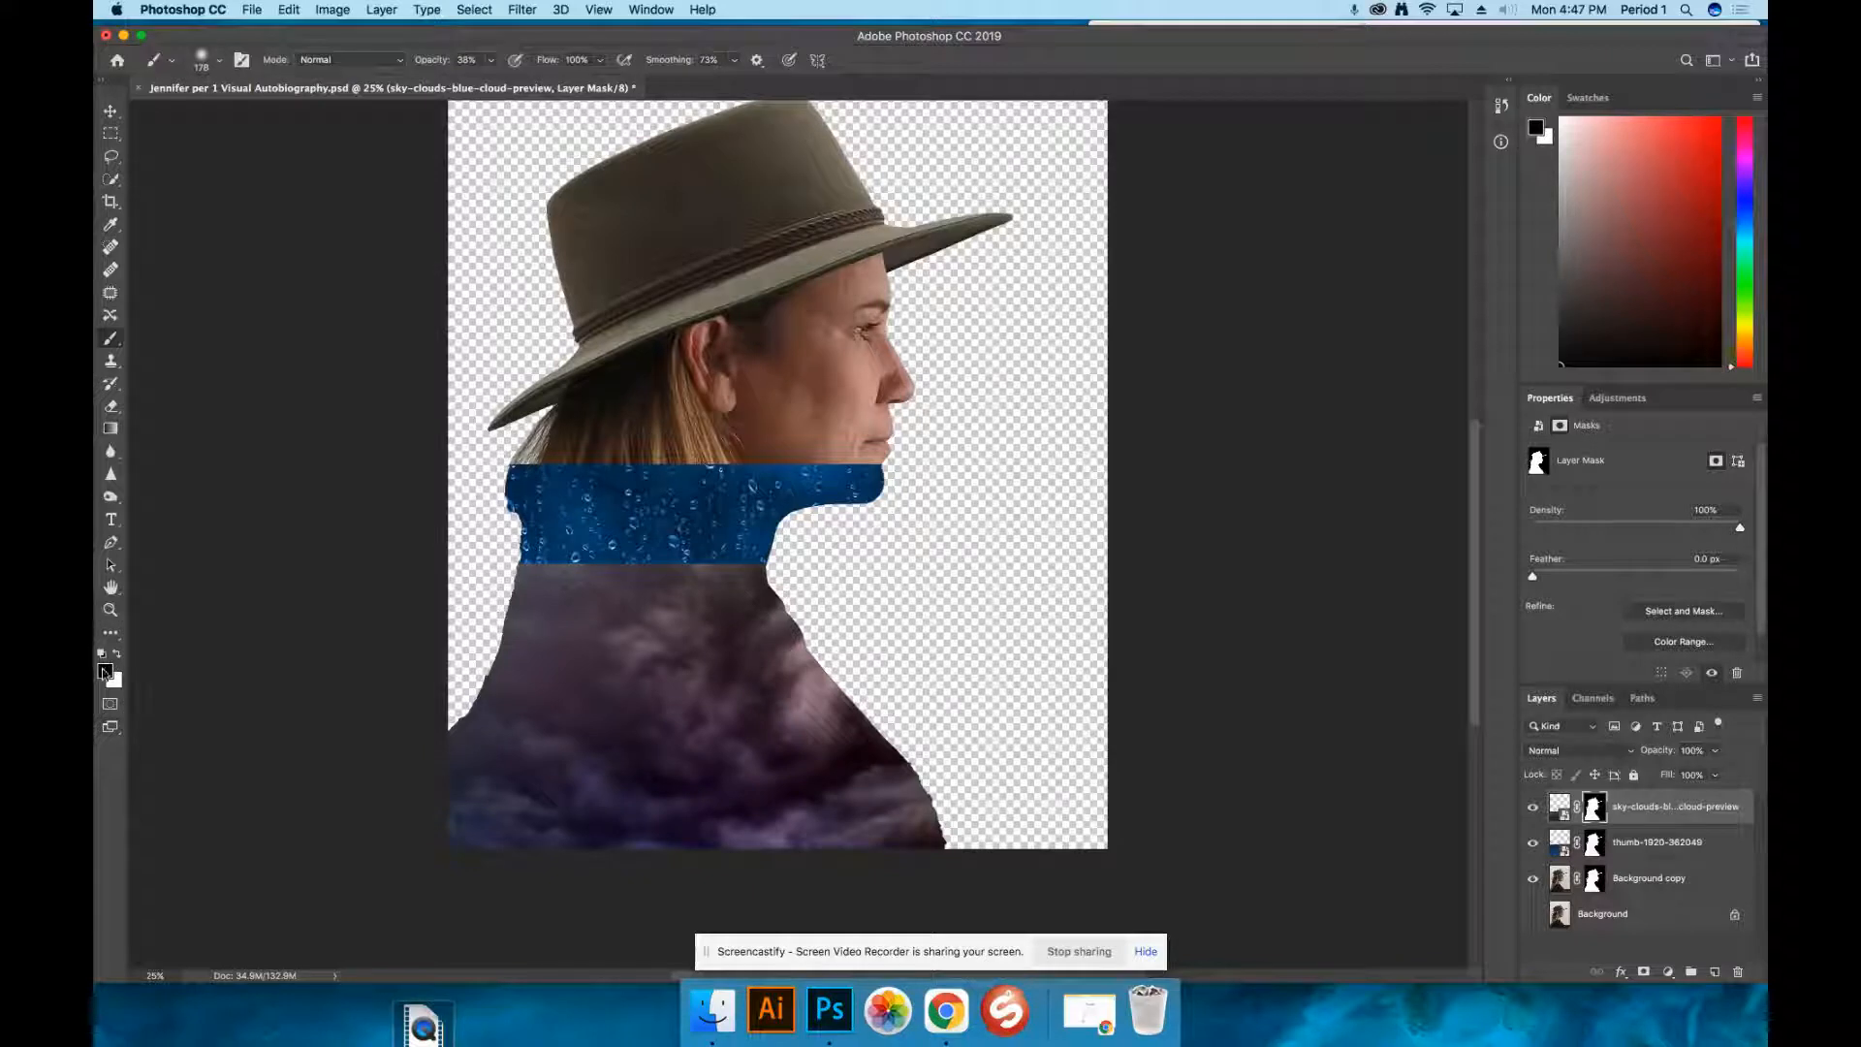
{"action": "left_click", "coordinate": [220, 61]}
{"action": "left_click_drag", "start_coordinate": [269, 118], "coordinate": [284, 117]}
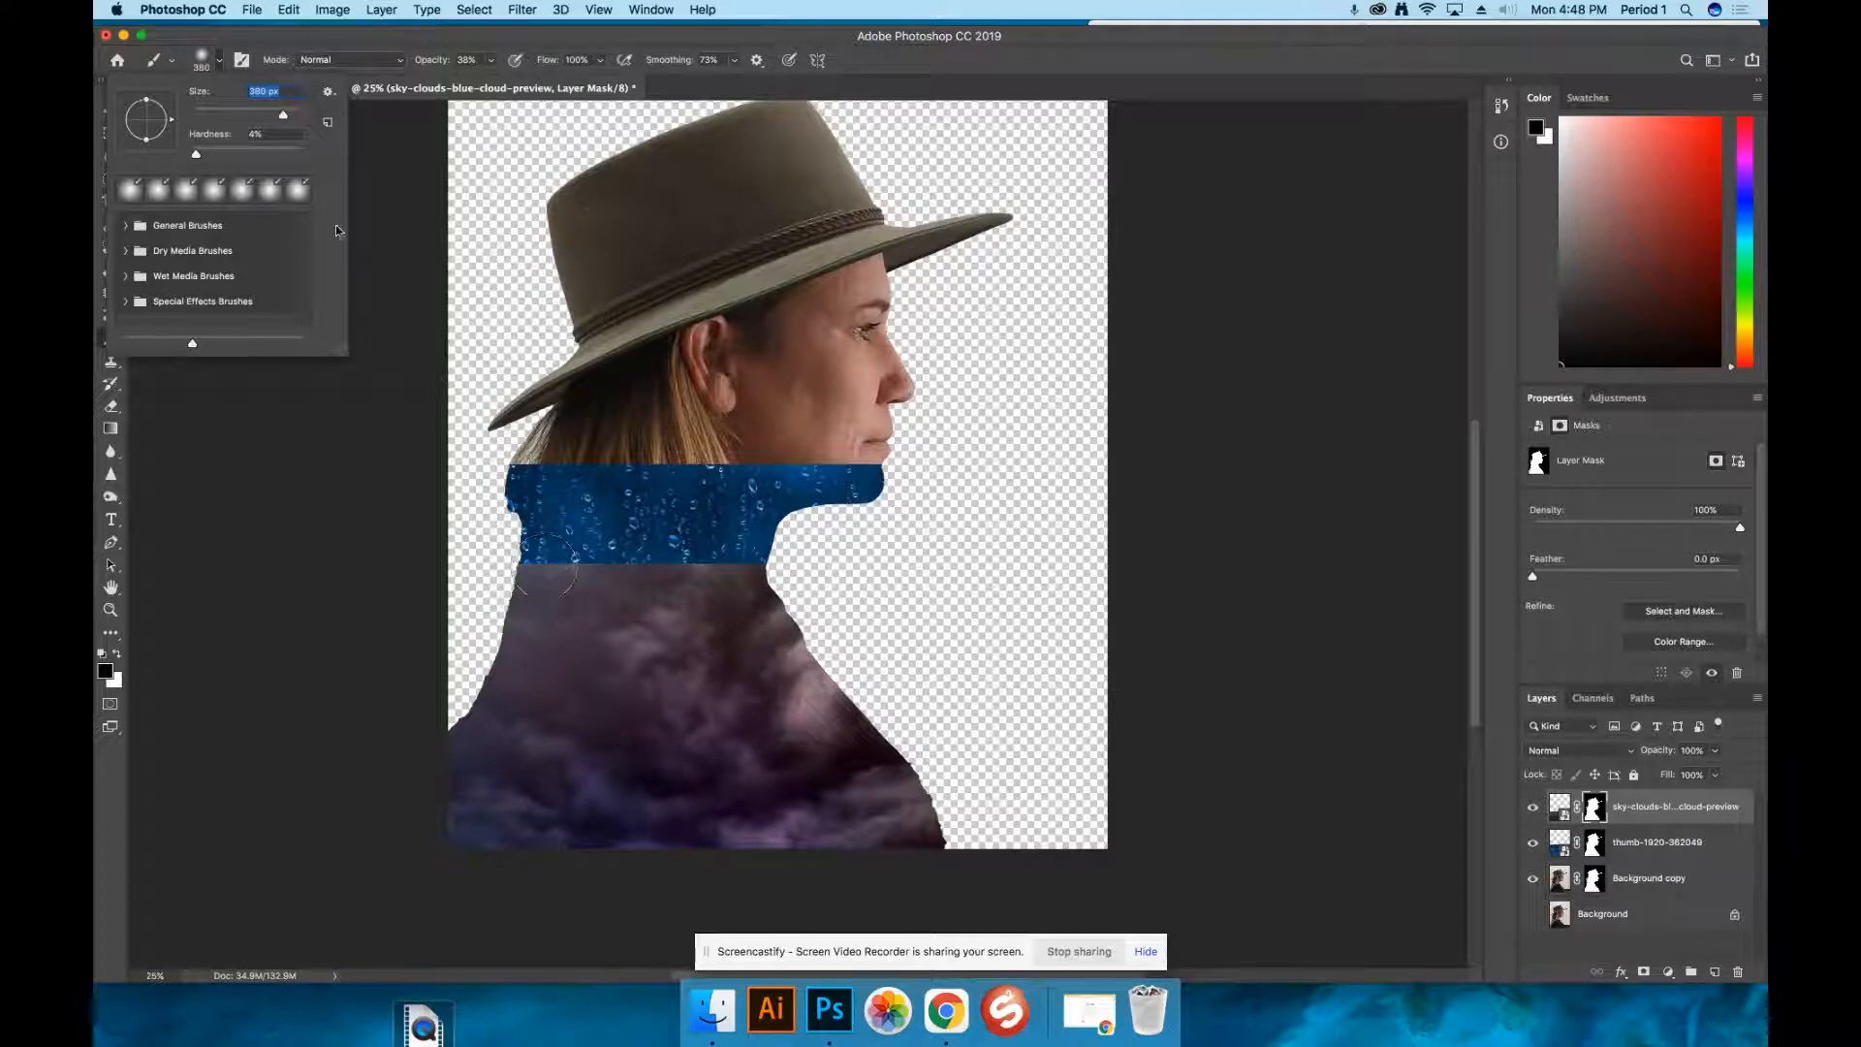
{"action": "left_click_drag", "start_coordinate": [284, 119], "coordinate": [287, 117]}
{"action": "left_click", "coordinate": [269, 91]}
{"action": "type", "text": "800"}
{"action": "key", "text": "Return"}
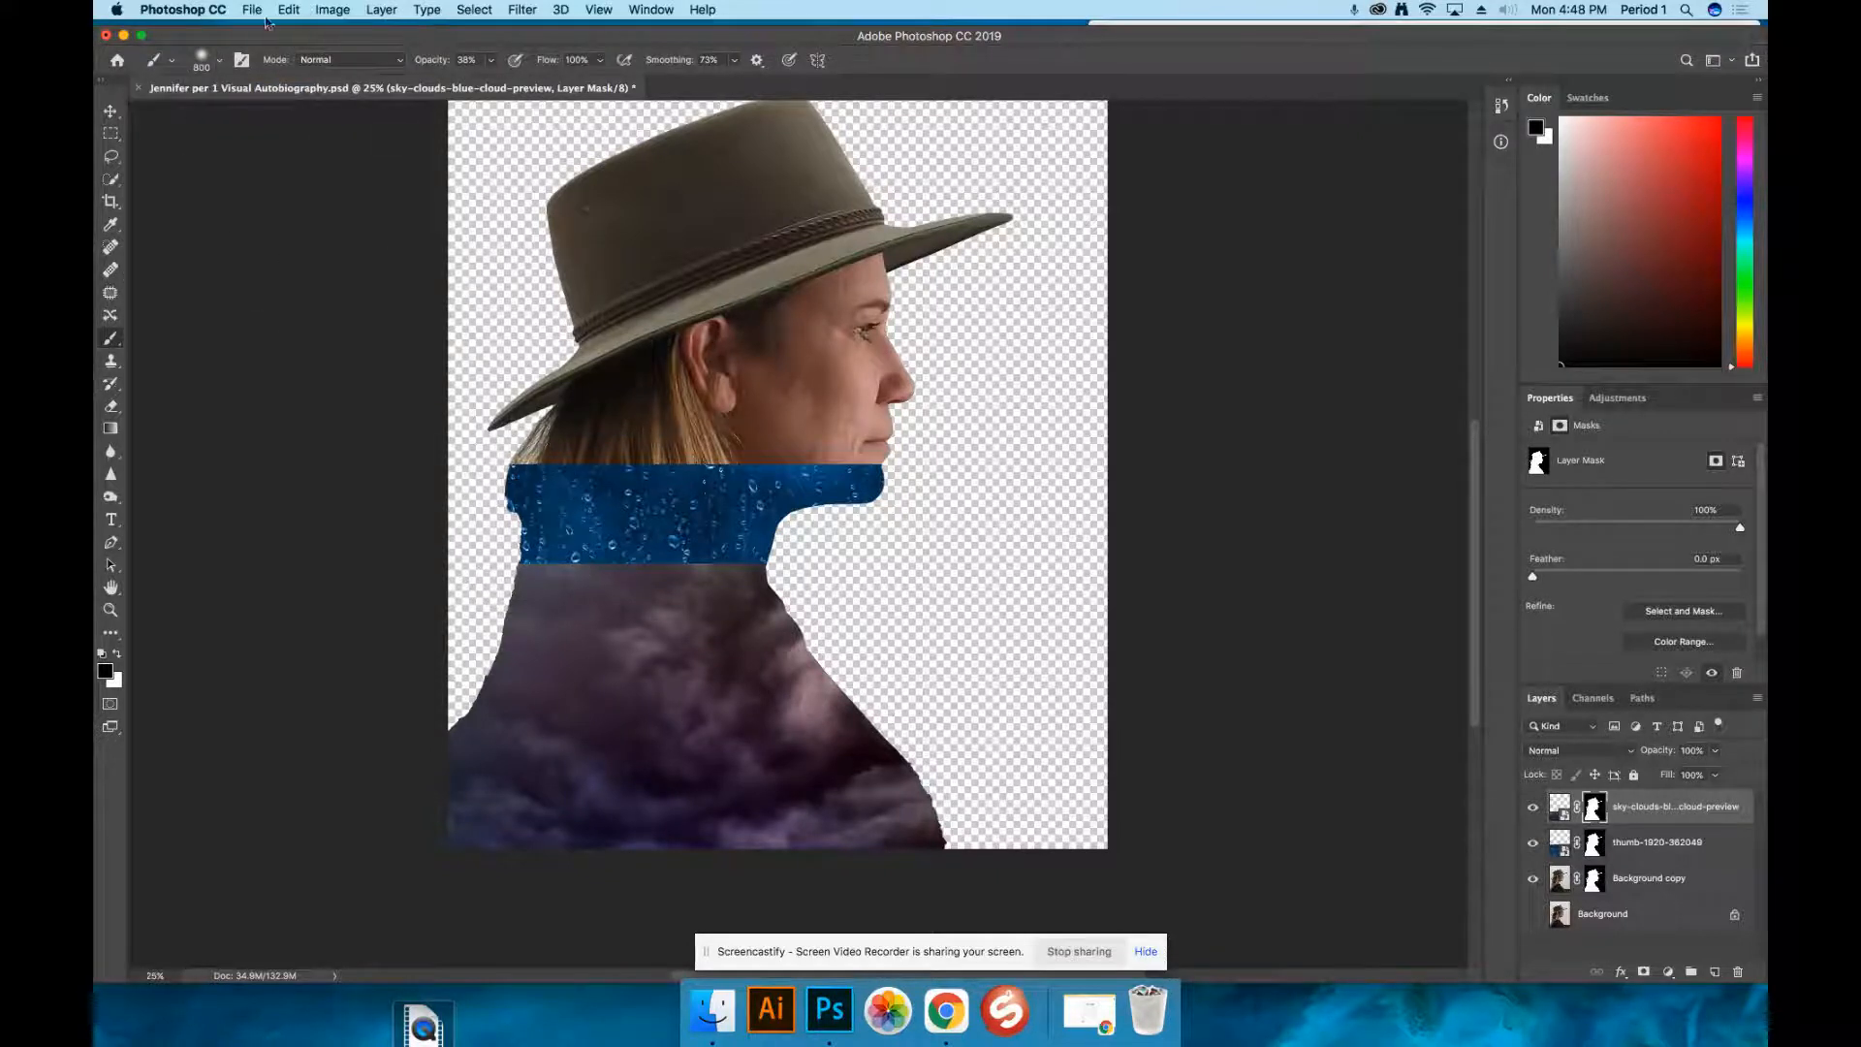
Set the brush to 0% hardness and 100% opacity, and paint black along the clouds' upper edge to blend them into the raindrops
{"action": "left_click", "coordinate": [220, 62]}
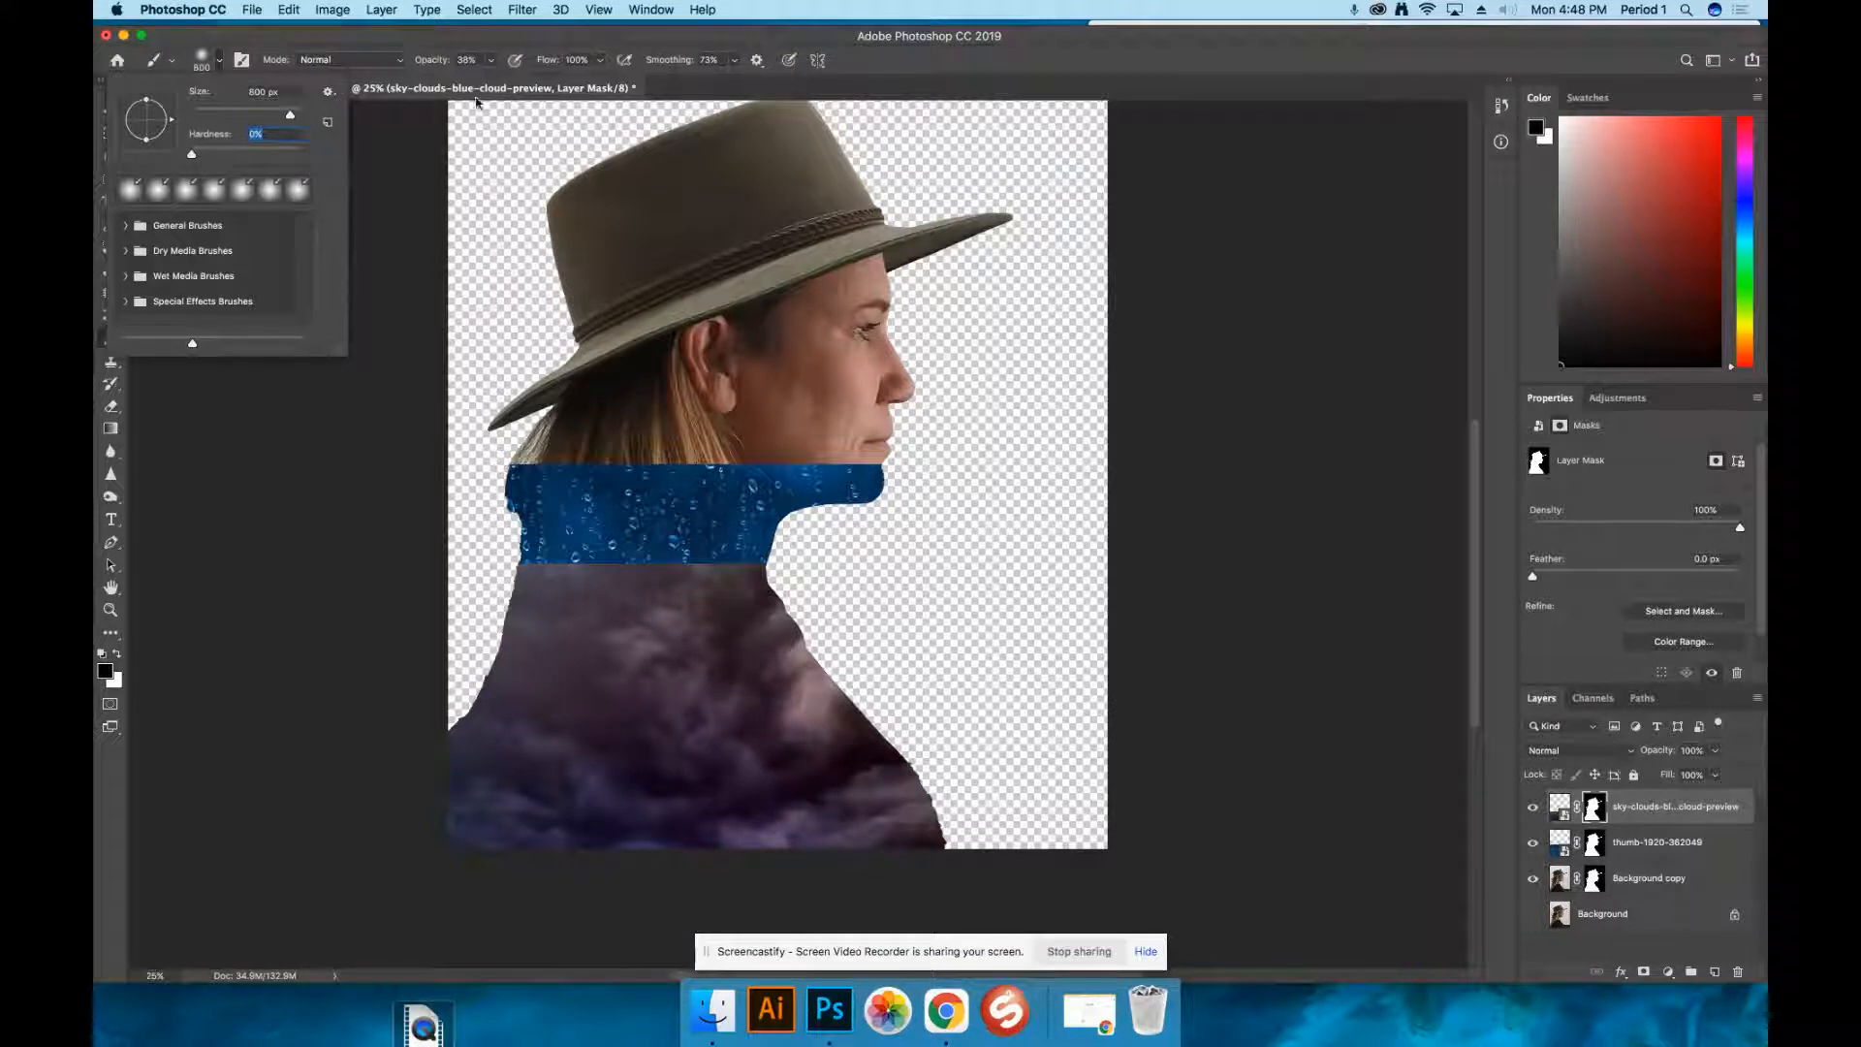
{"action": "left_click", "coordinate": [491, 62]}
{"action": "left_click", "coordinate": [490, 60]}
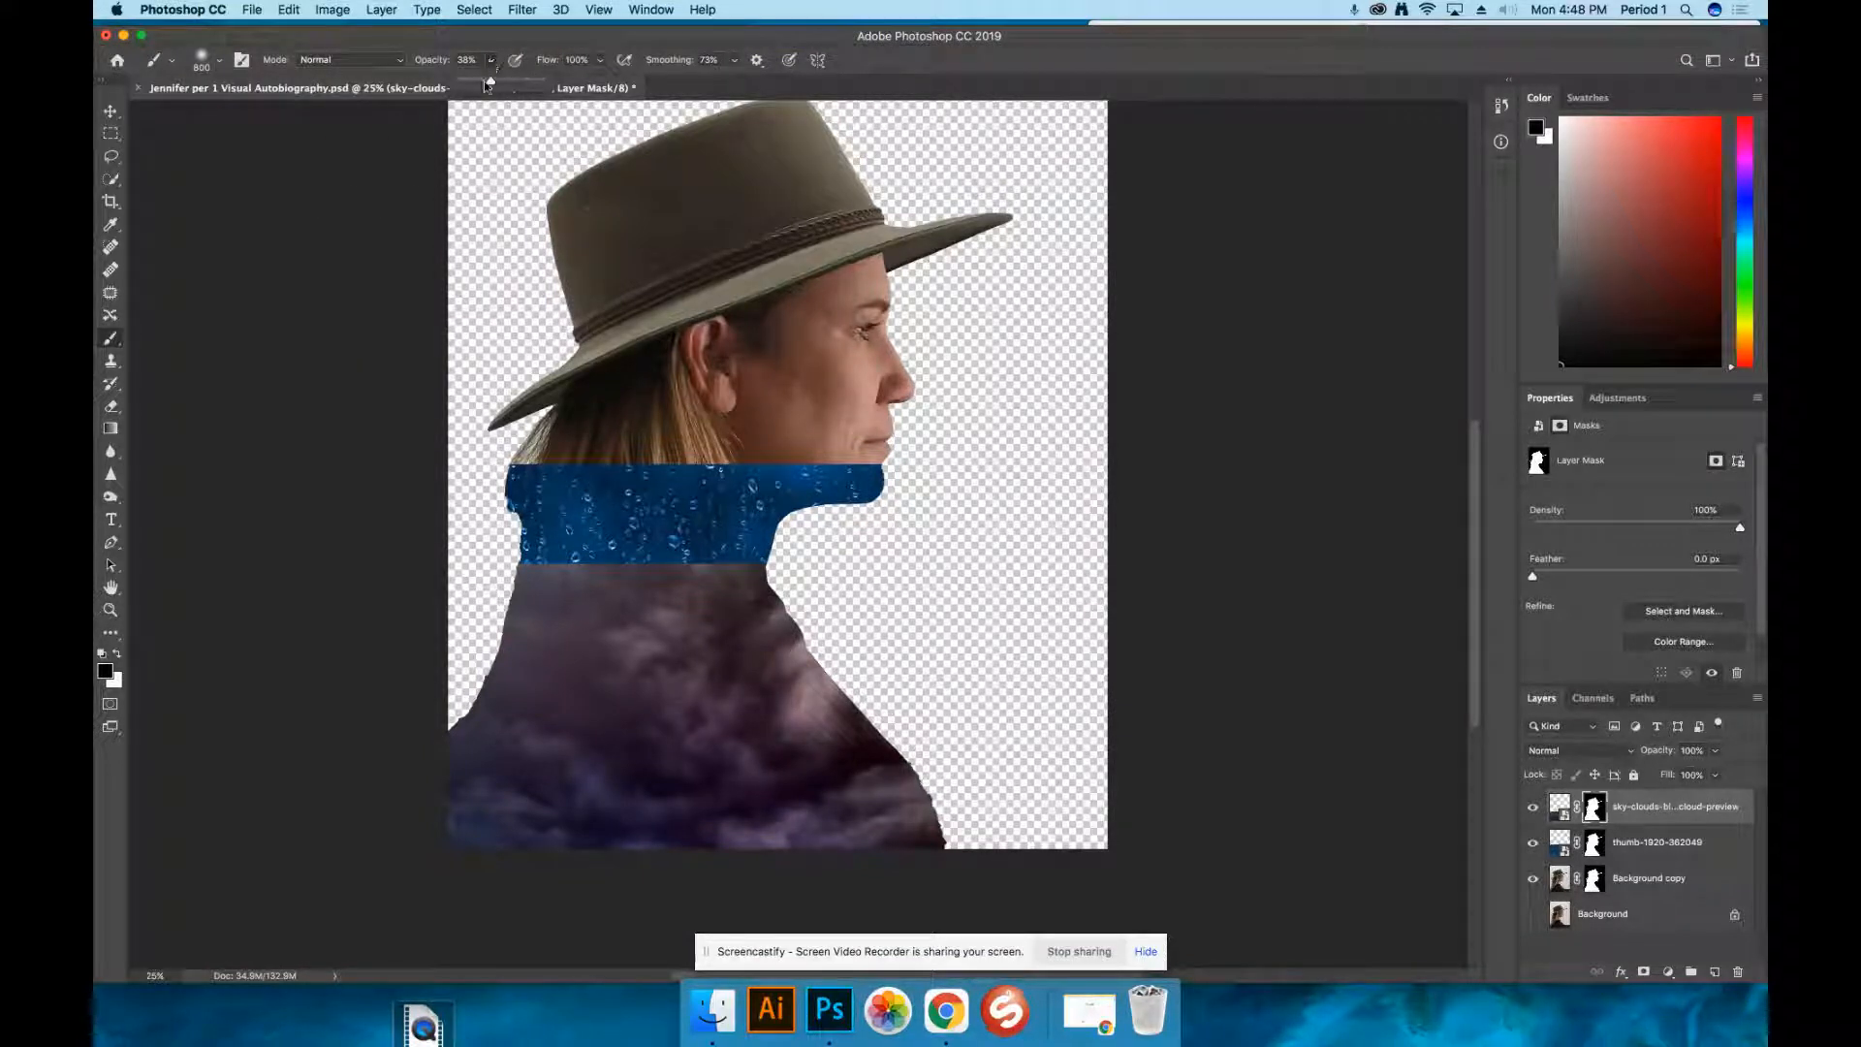
{"action": "left_click_drag", "start_coordinate": [491, 84], "coordinate": [555, 84]}
{"action": "mouse_move", "coordinate": [594, 480]}
{"action": "left_mouse_down"}
{"action": "mouse_move", "coordinate": [581, 551]}
{"action": "mouse_move", "coordinate": [561, 555]}
{"action": "mouse_move", "coordinate": [858, 569]}
{"action": "mouse_move", "coordinate": [494, 559]}
{"action": "left_mouse_up"}
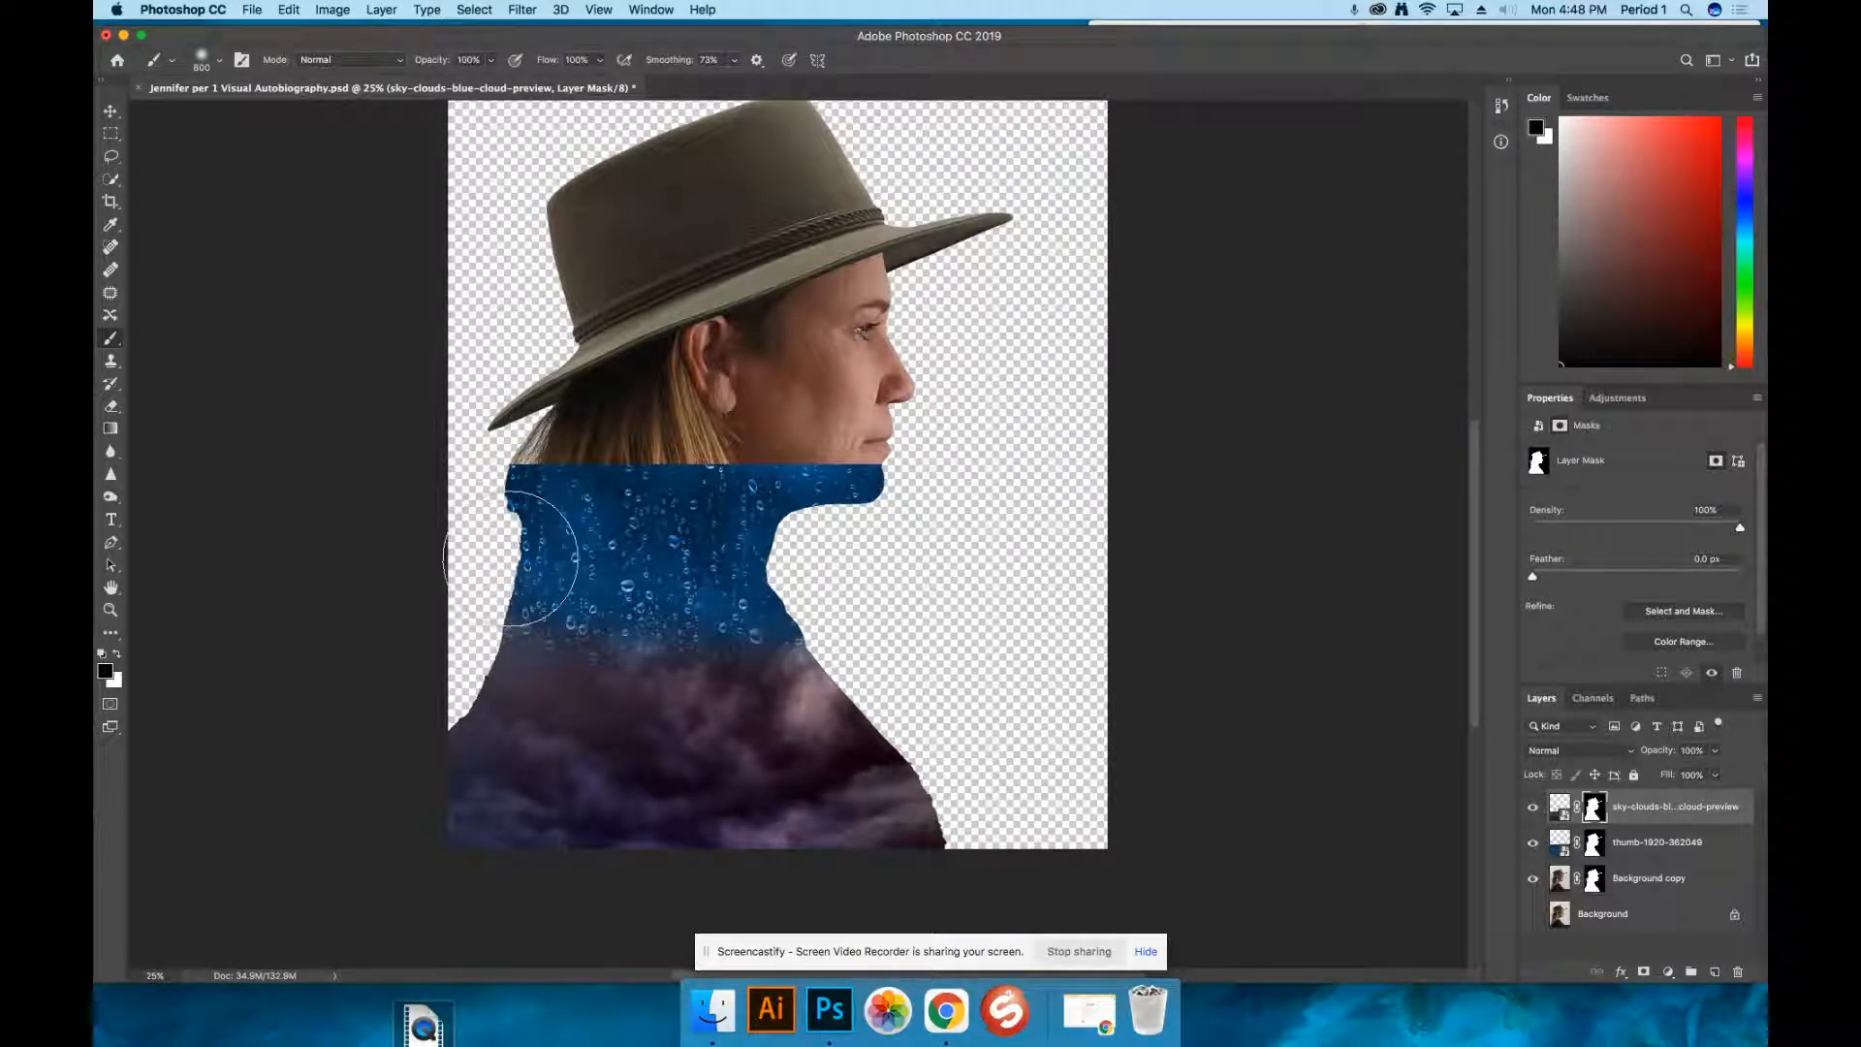
Undo the cloud mask painting and repaint the clouds' upper edge in black at 56% brush opacity
{"action": "key", "text": "super+z"}
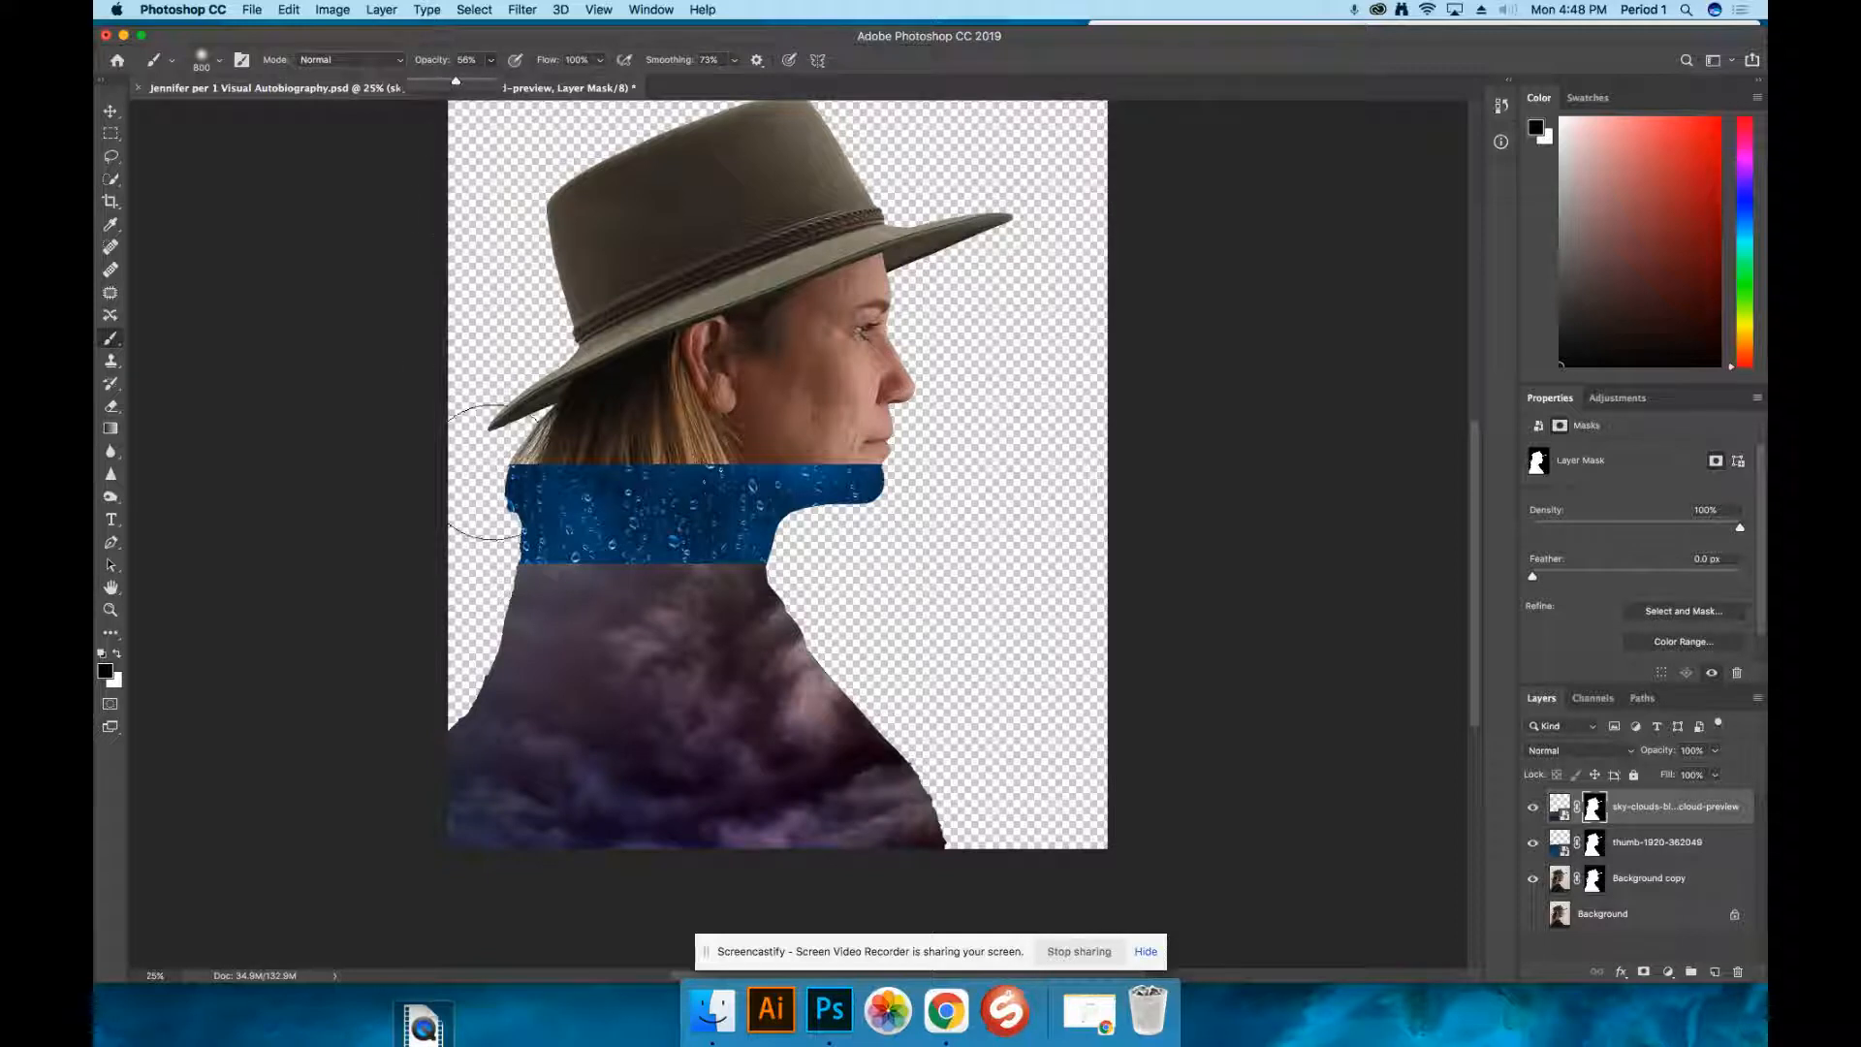
{"action": "left_click", "coordinate": [572, 567]}
{"action": "mouse_move", "coordinate": [685, 565]}
{"action": "left_mouse_down"}
{"action": "mouse_move", "coordinate": [778, 558]}
{"action": "mouse_move", "coordinate": [496, 541]}
{"action": "mouse_move", "coordinate": [817, 536]}
{"action": "mouse_move", "coordinate": [837, 631]}
{"action": "mouse_move", "coordinate": [543, 630]}
{"action": "left_mouse_up"}
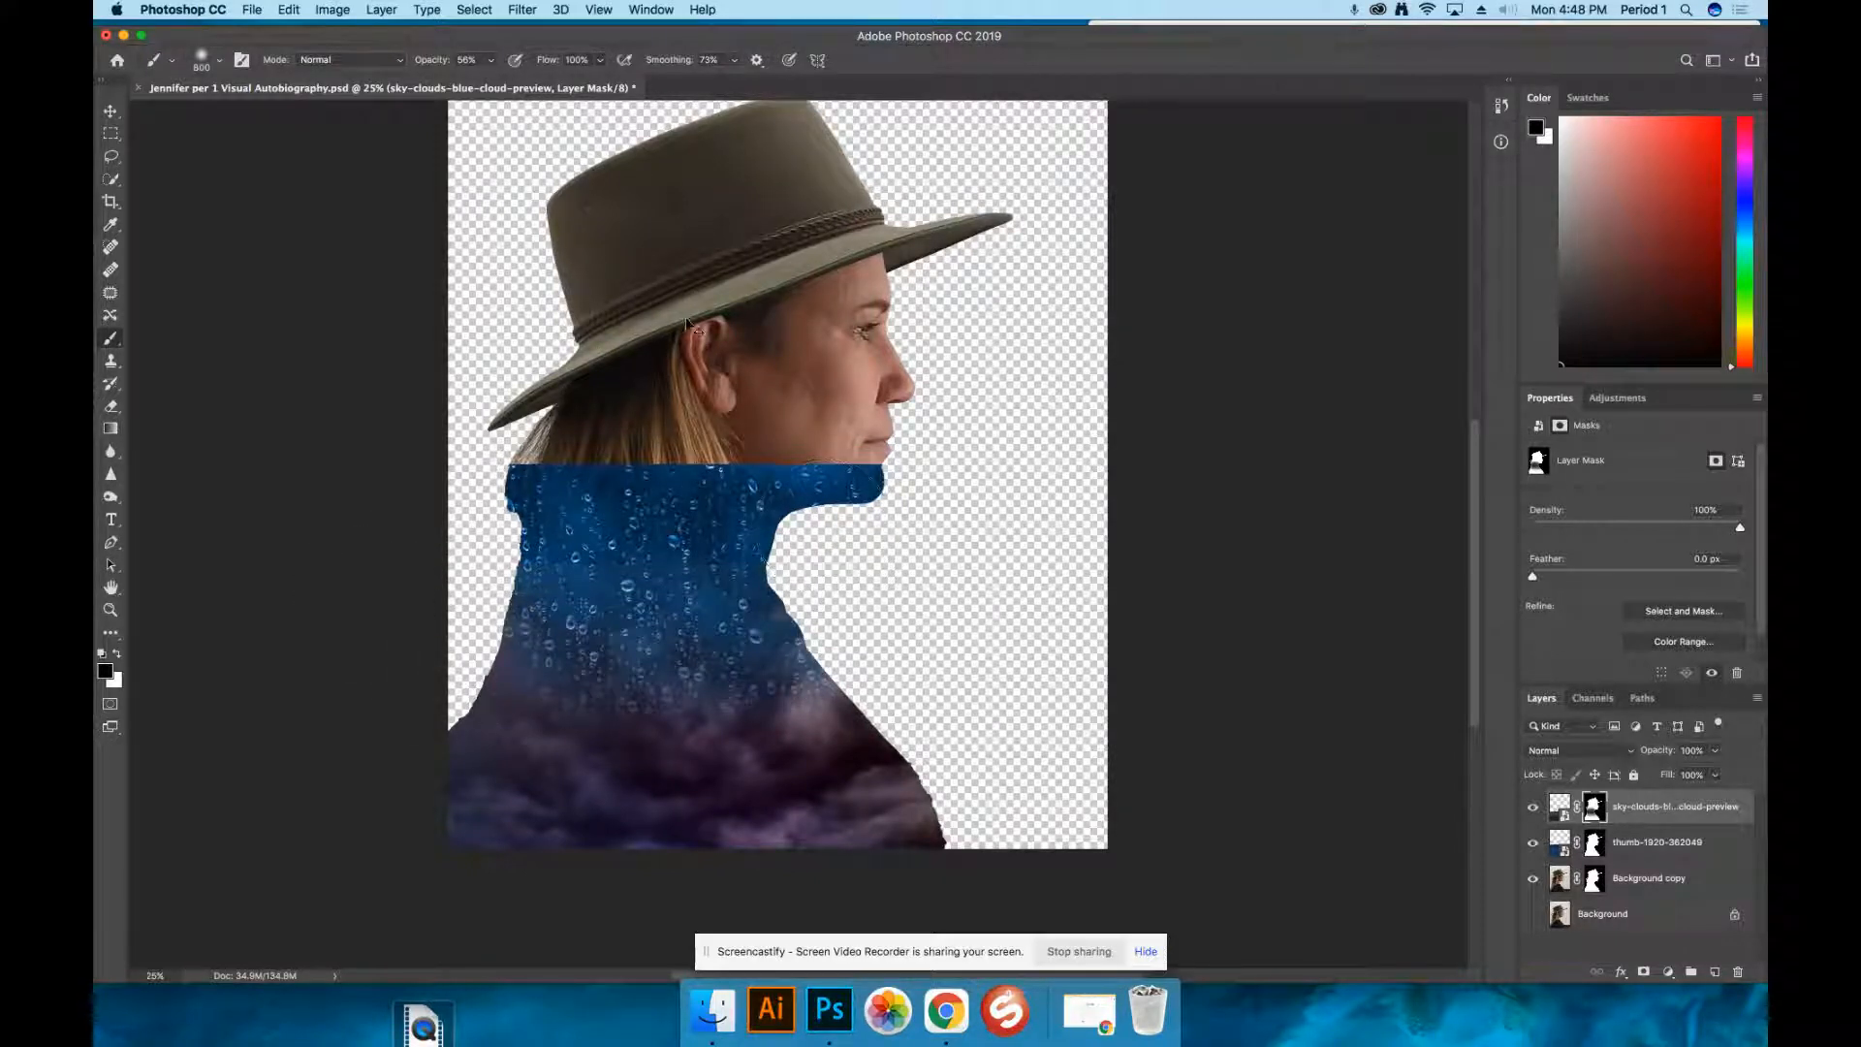
Undo the last stroke and blend the clouds further into the raindrops with the brush at 29% opacity
{"action": "key", "text": "super+z"}
{"action": "left_click", "coordinate": [491, 59]}
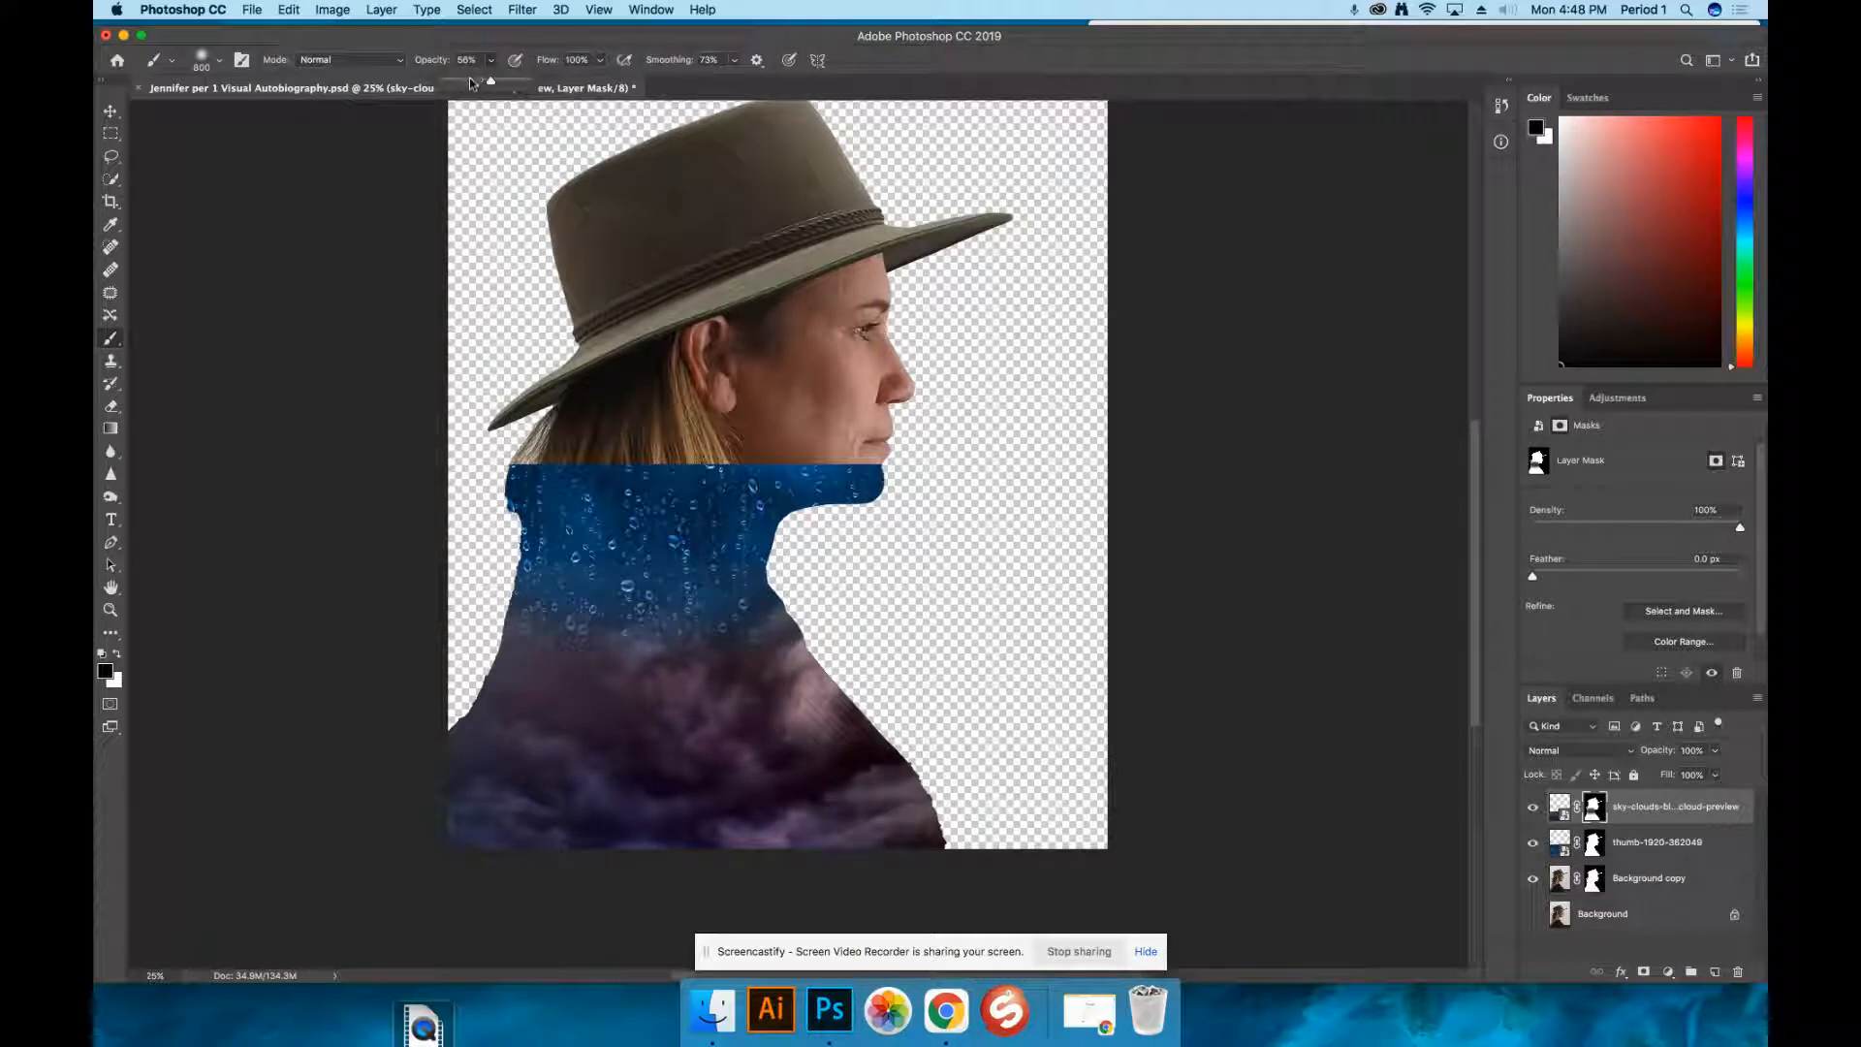
{"action": "mouse_move", "coordinate": [545, 654]}
{"action": "left_mouse_down"}
{"action": "mouse_move", "coordinate": [655, 663]}
{"action": "mouse_move", "coordinate": [761, 635]}
{"action": "left_mouse_up"}
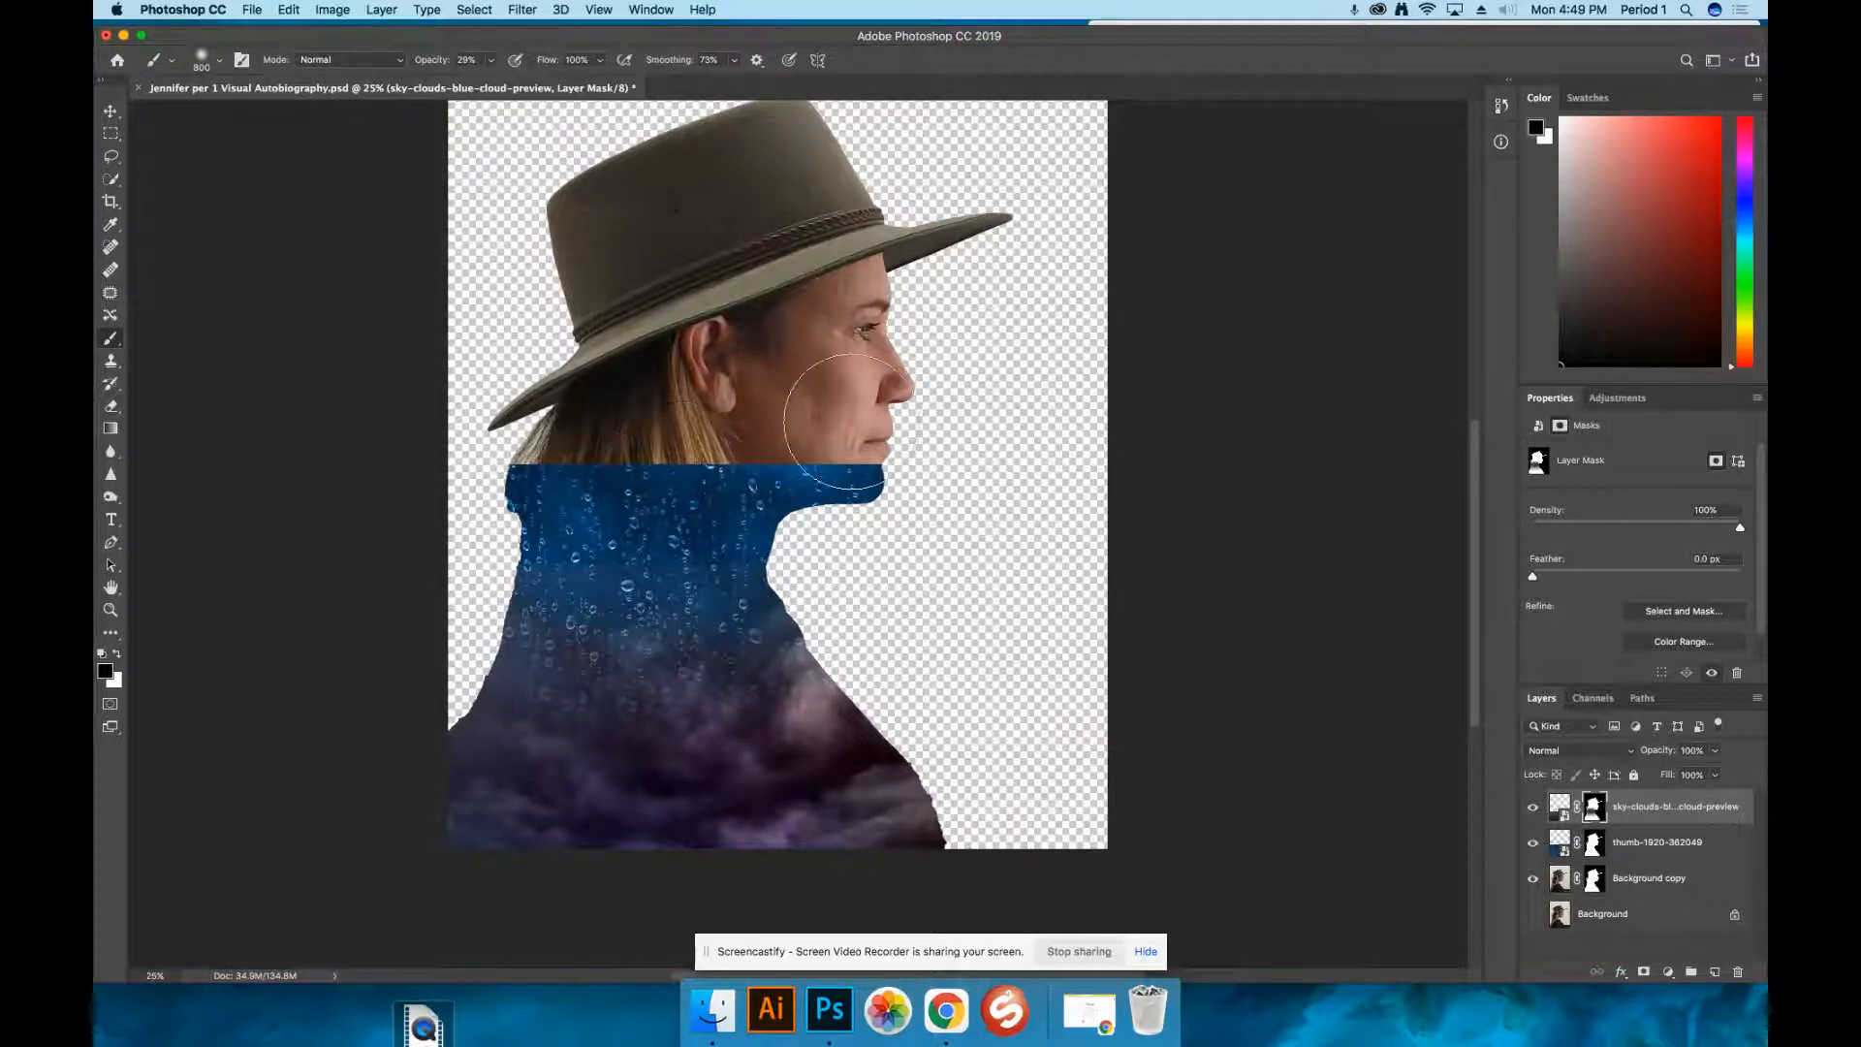
Bring the purple and red flower photo from the visual autobiography folder into the portrait document as a new layer
{"action": "left_click_drag", "start_coordinate": [1287, 42], "coordinate": [1116, 317]}
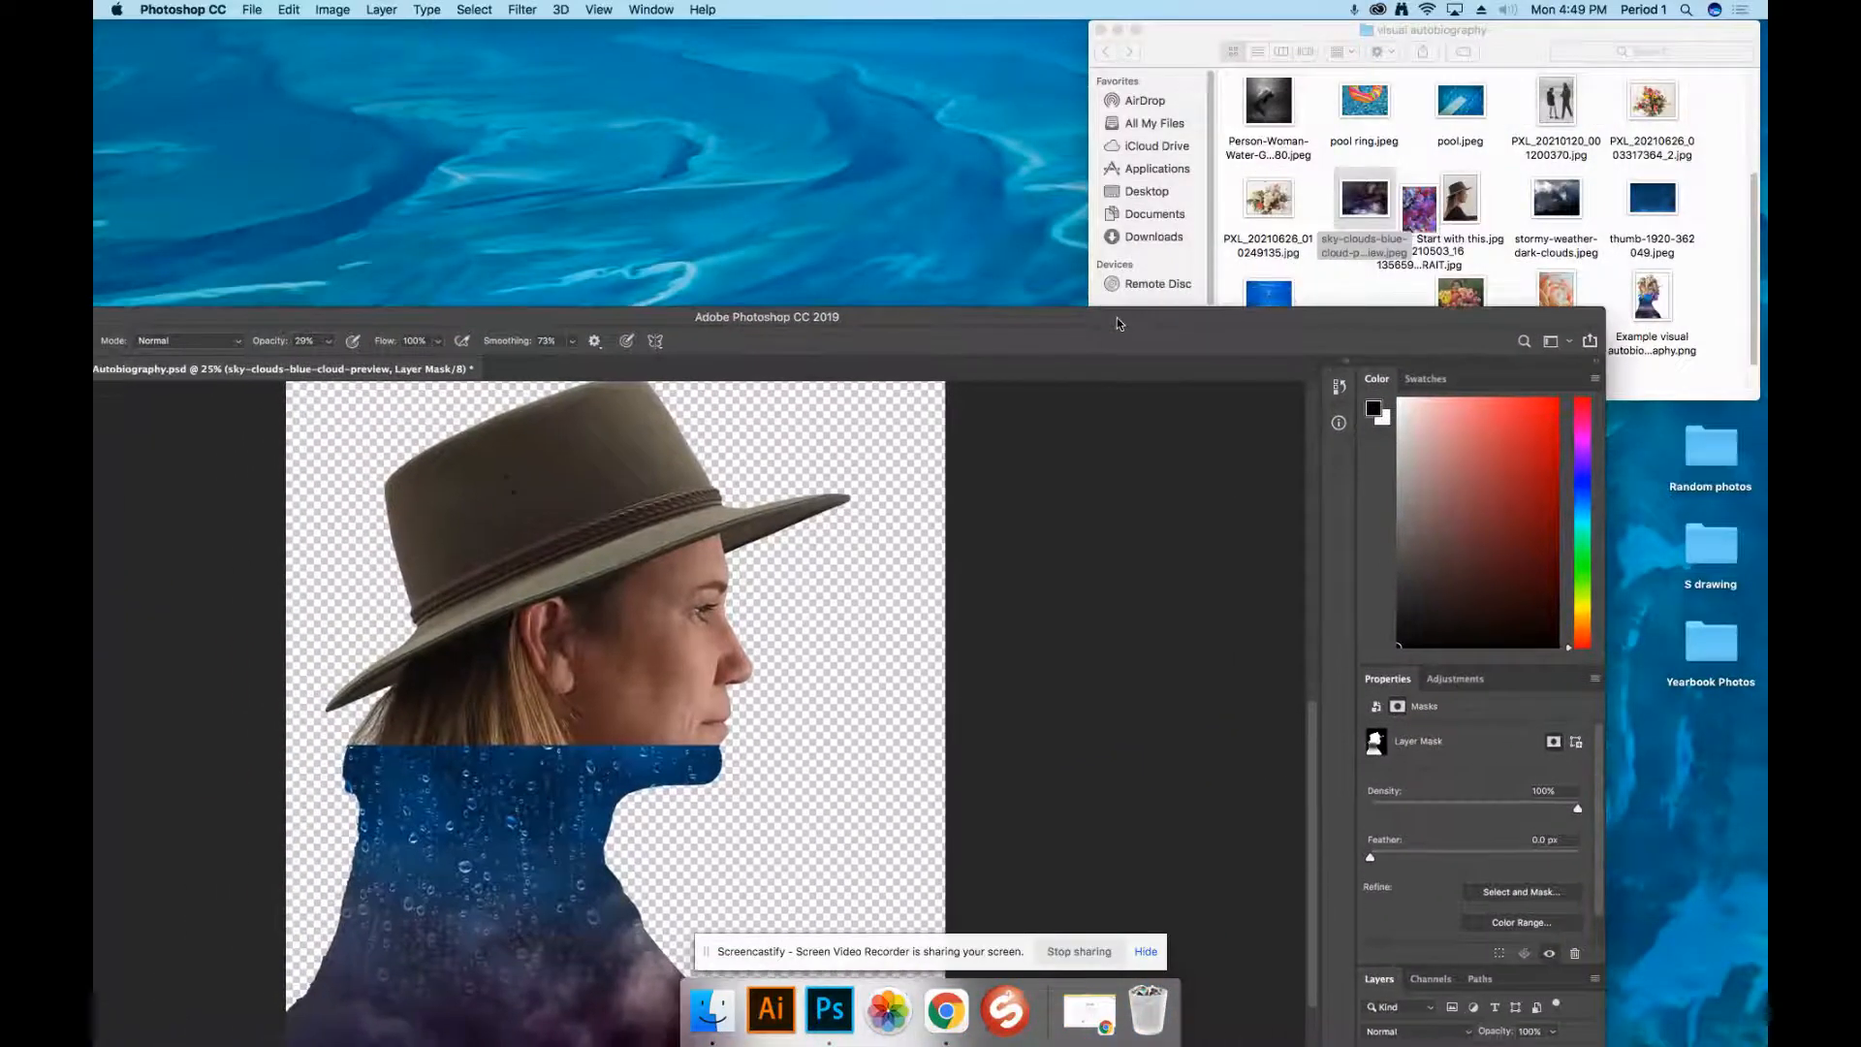
{"action": "left_click_drag", "start_coordinate": [1423, 215], "coordinate": [917, 446]}
{"action": "left_click_drag", "start_coordinate": [929, 314], "coordinate": [1142, 4]}
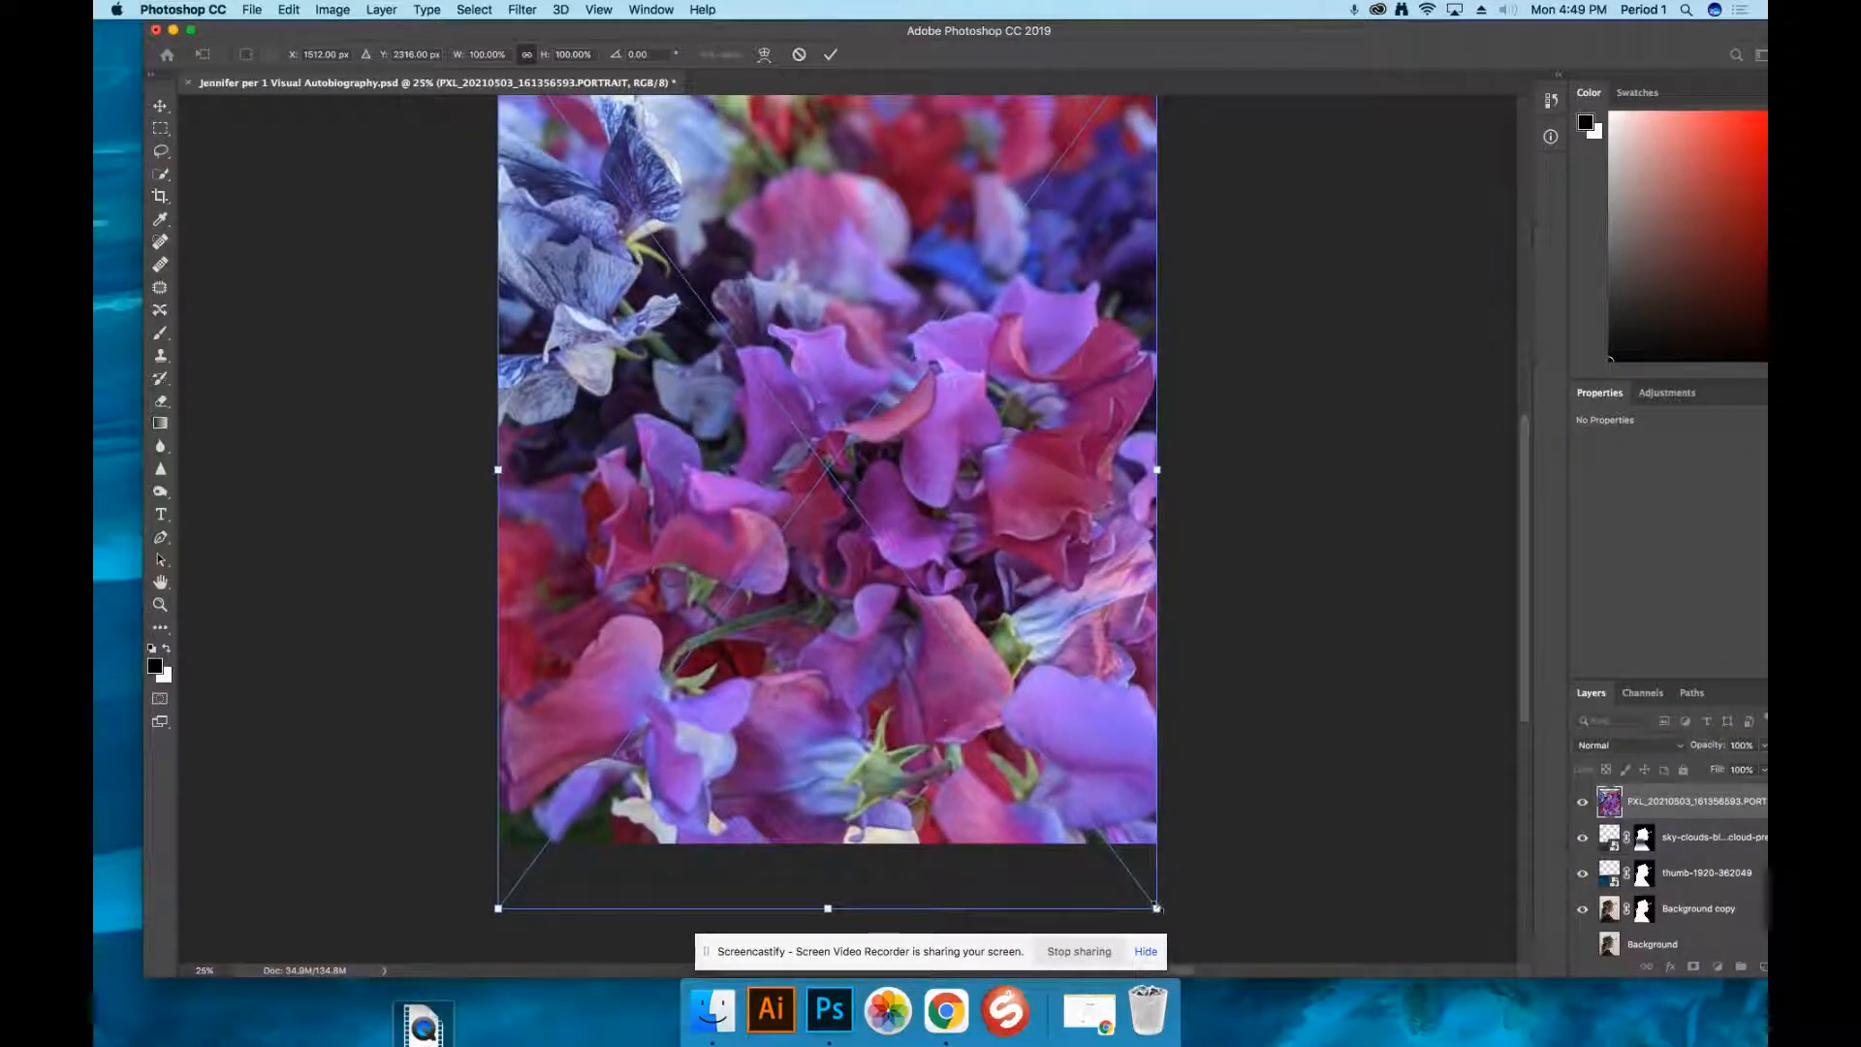
Scale the flower image to about 48%, place it over the front of the chest and shoulder, and return to the Brush tool
{"action": "left_click_drag", "start_coordinate": [1156, 909], "coordinate": [811, 398]}
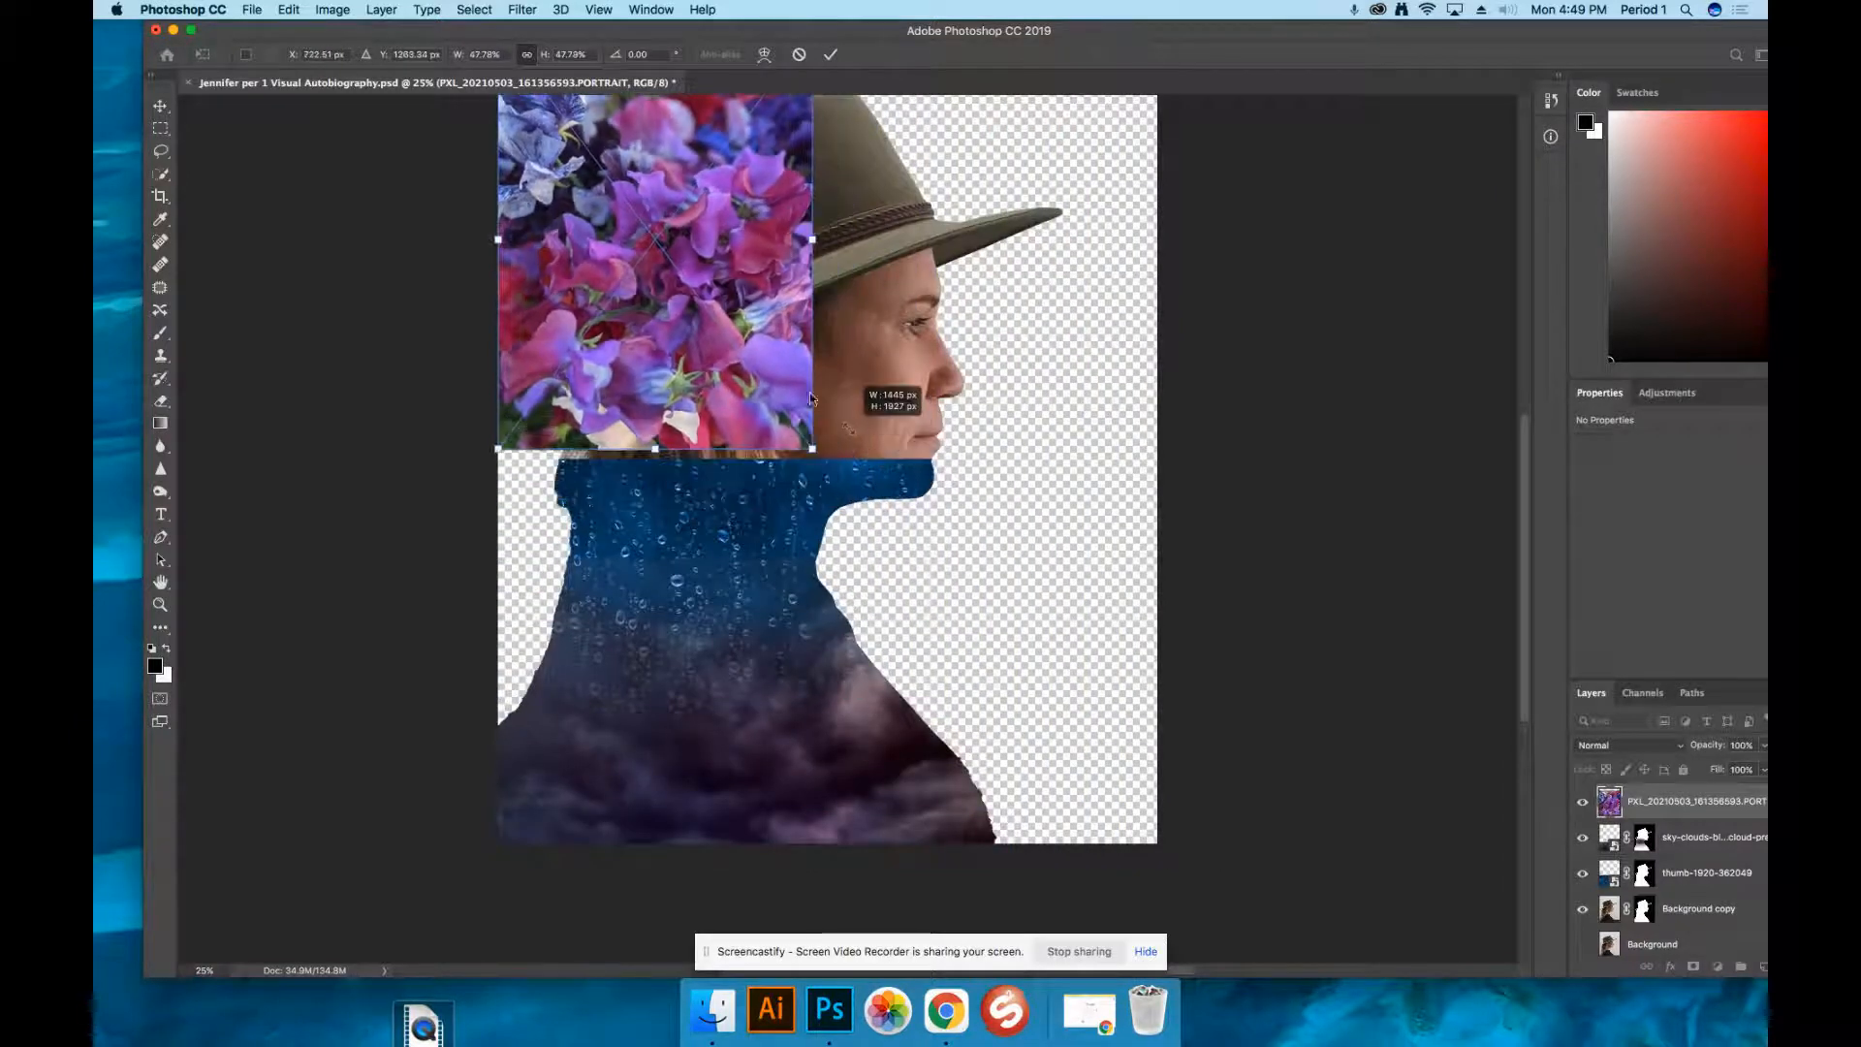
{"action": "left_click_drag", "start_coordinate": [726, 314], "coordinate": [985, 747]}
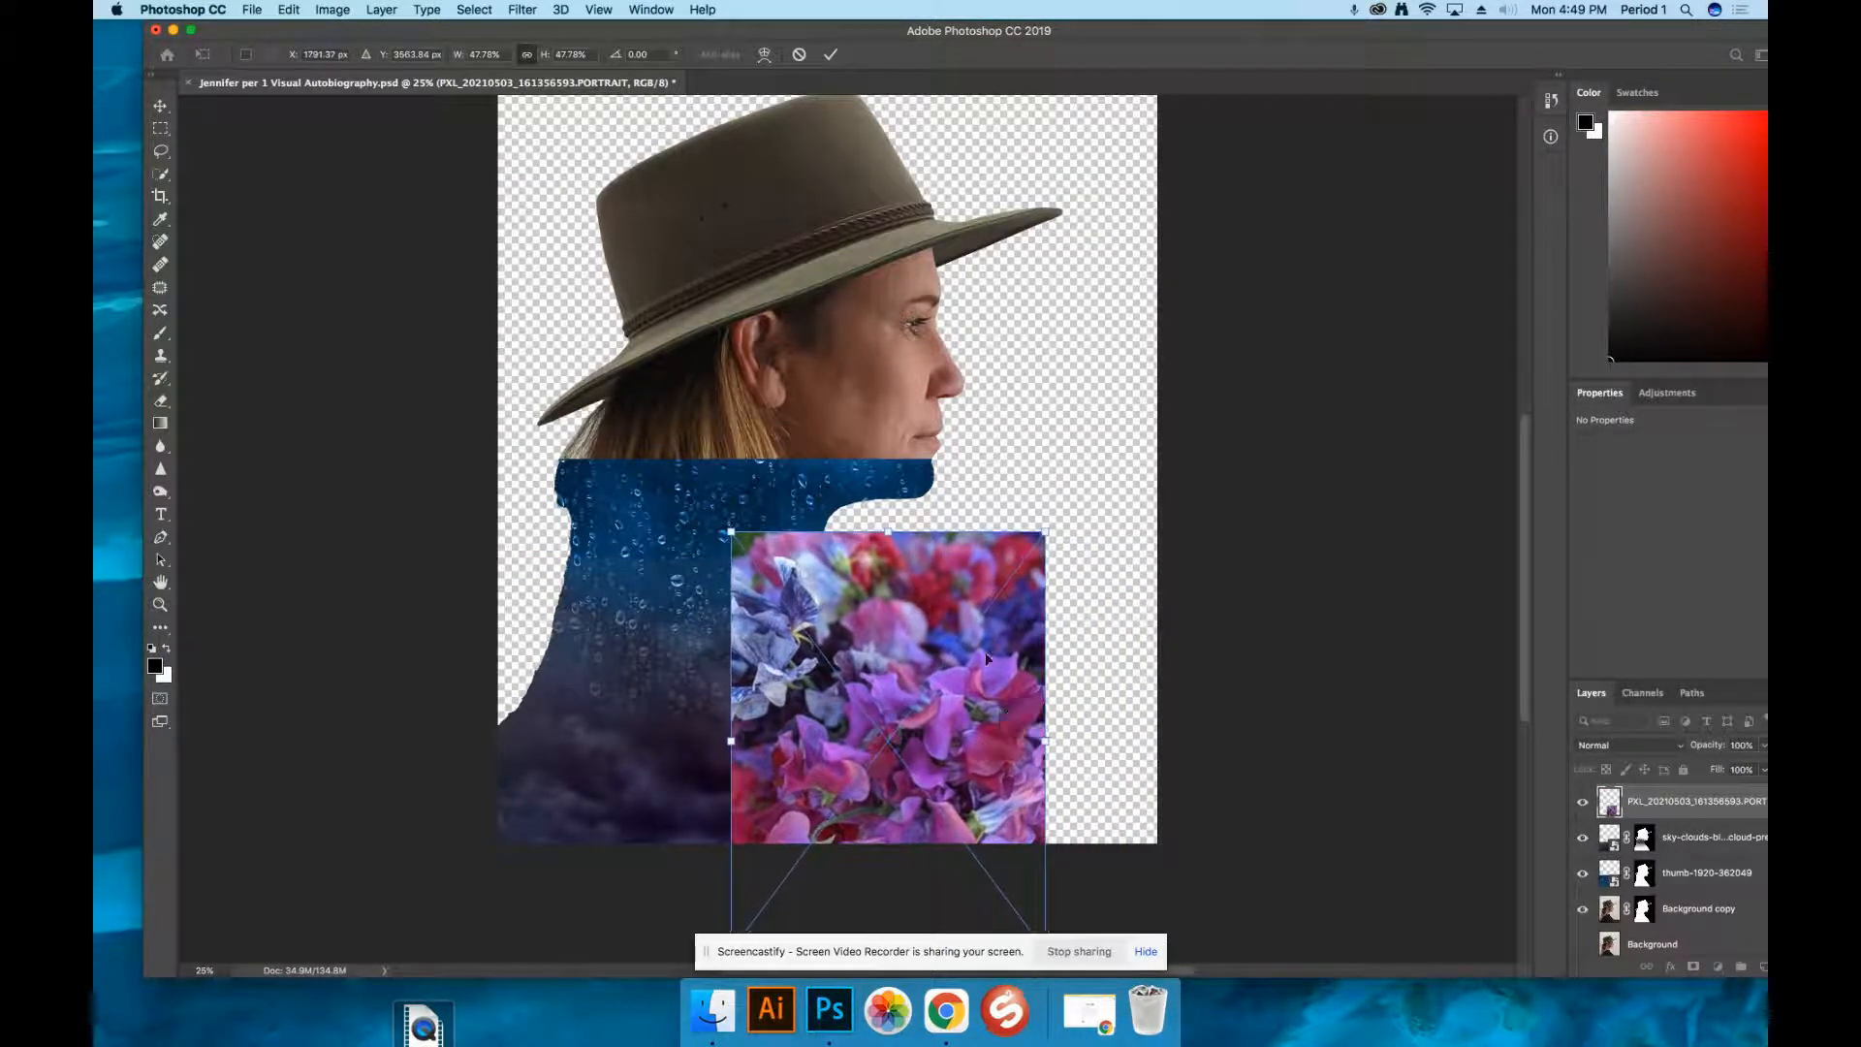
{"action": "key", "text": "Return"}
{"action": "key", "text": "b"}
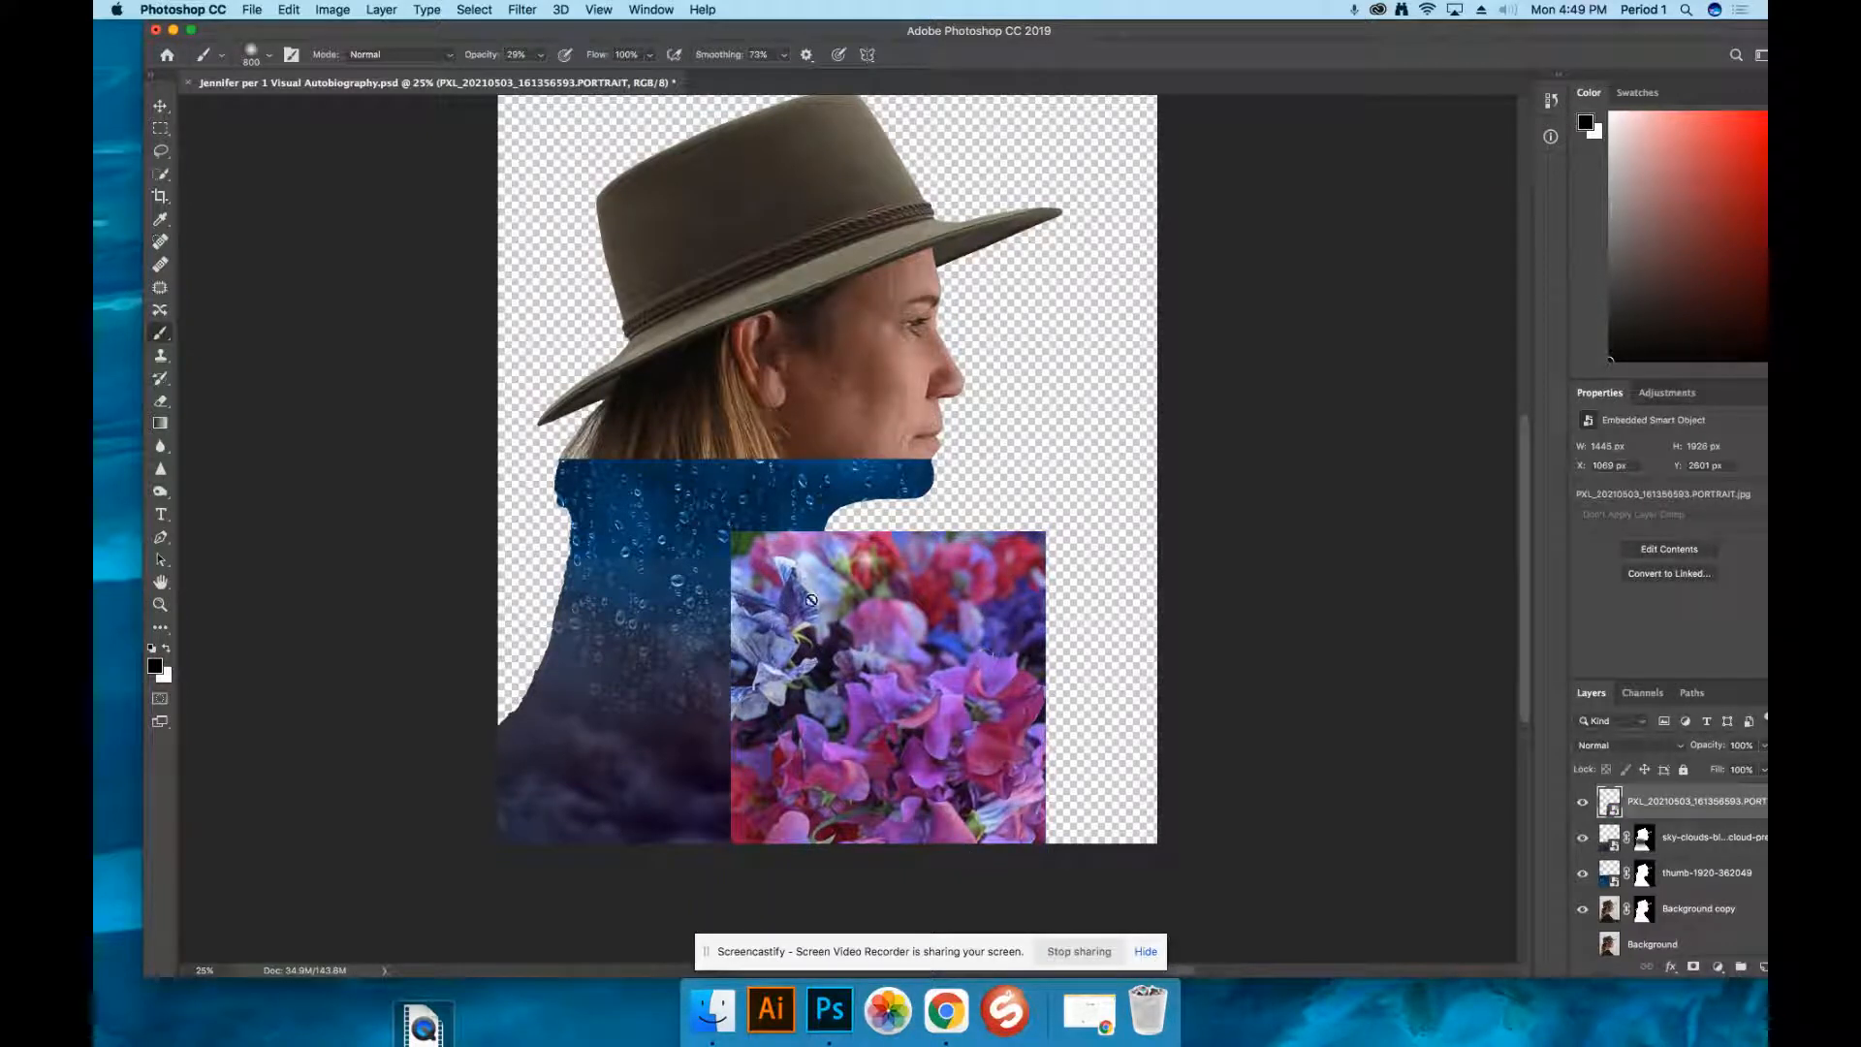
Apply a Hue/Saturation adjustment to the flower layer with hue -32, saturation -22 and lightness -24
{"action": "left_click", "coordinate": [332, 9]}
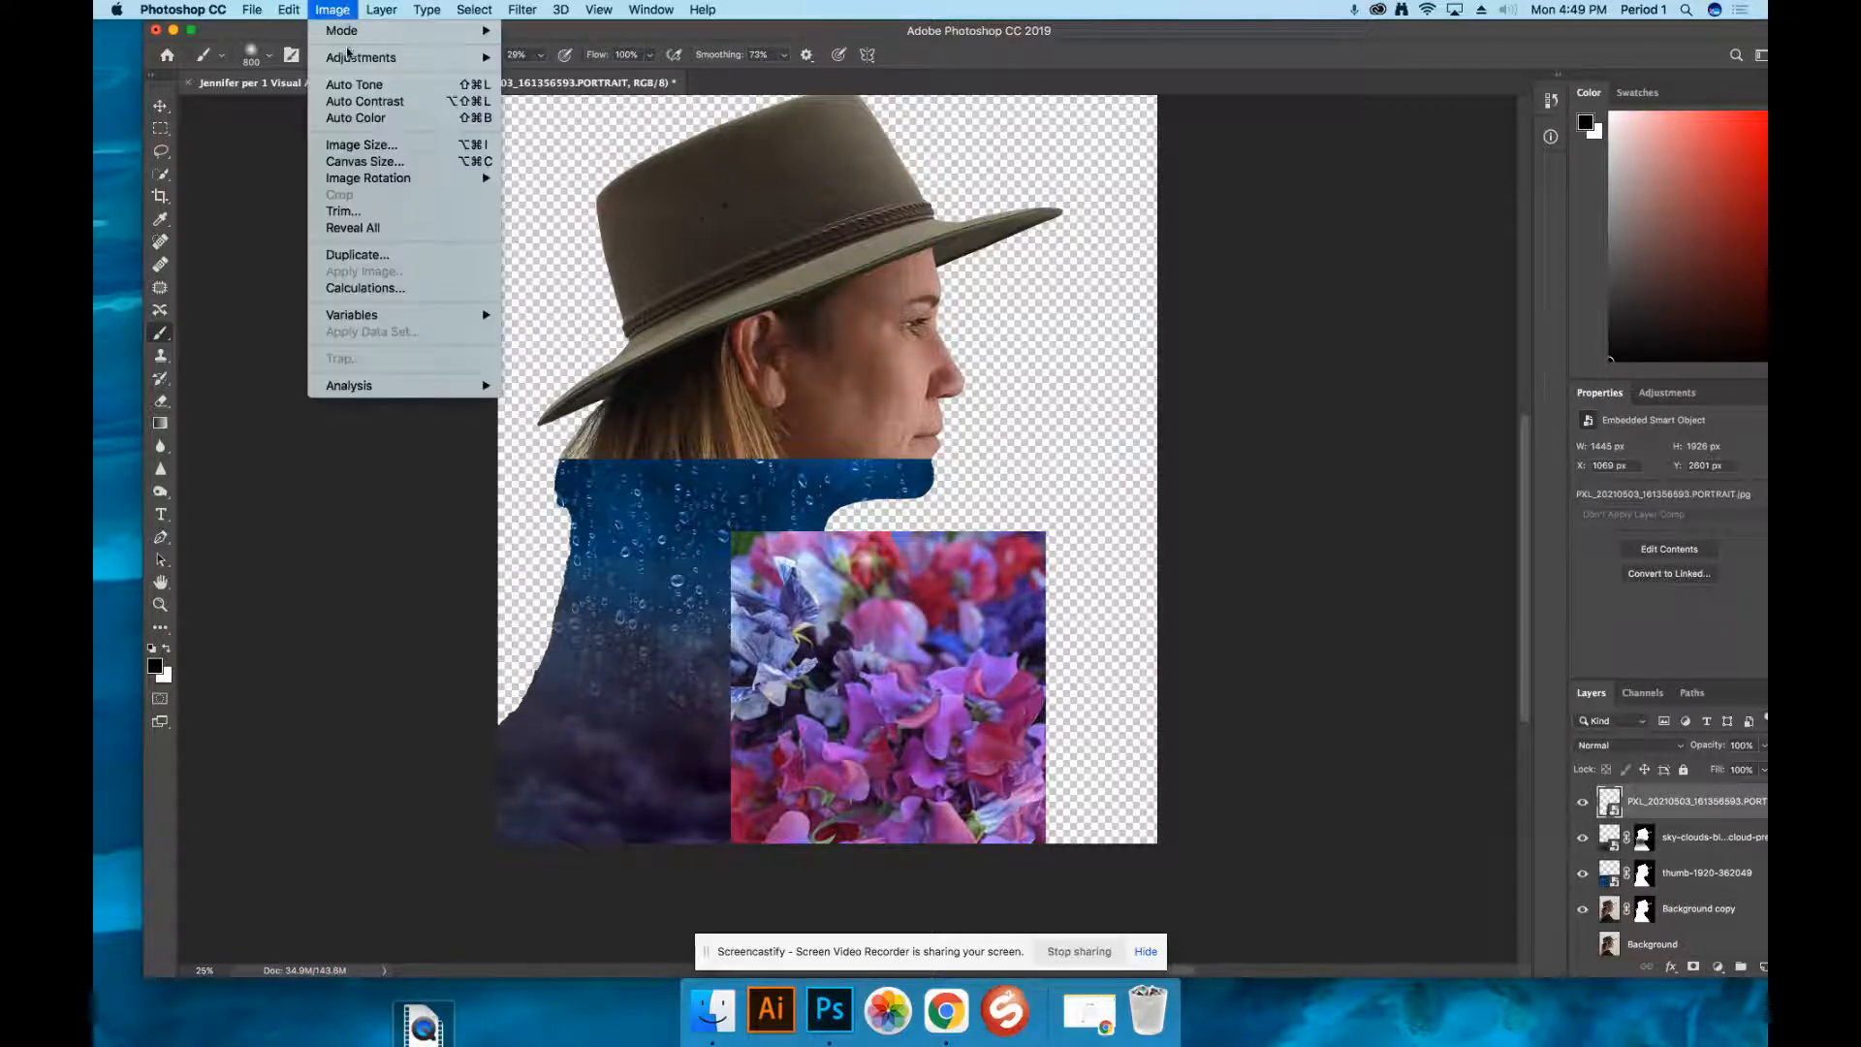
{"action": "mouse_move", "coordinate": [354, 61]}
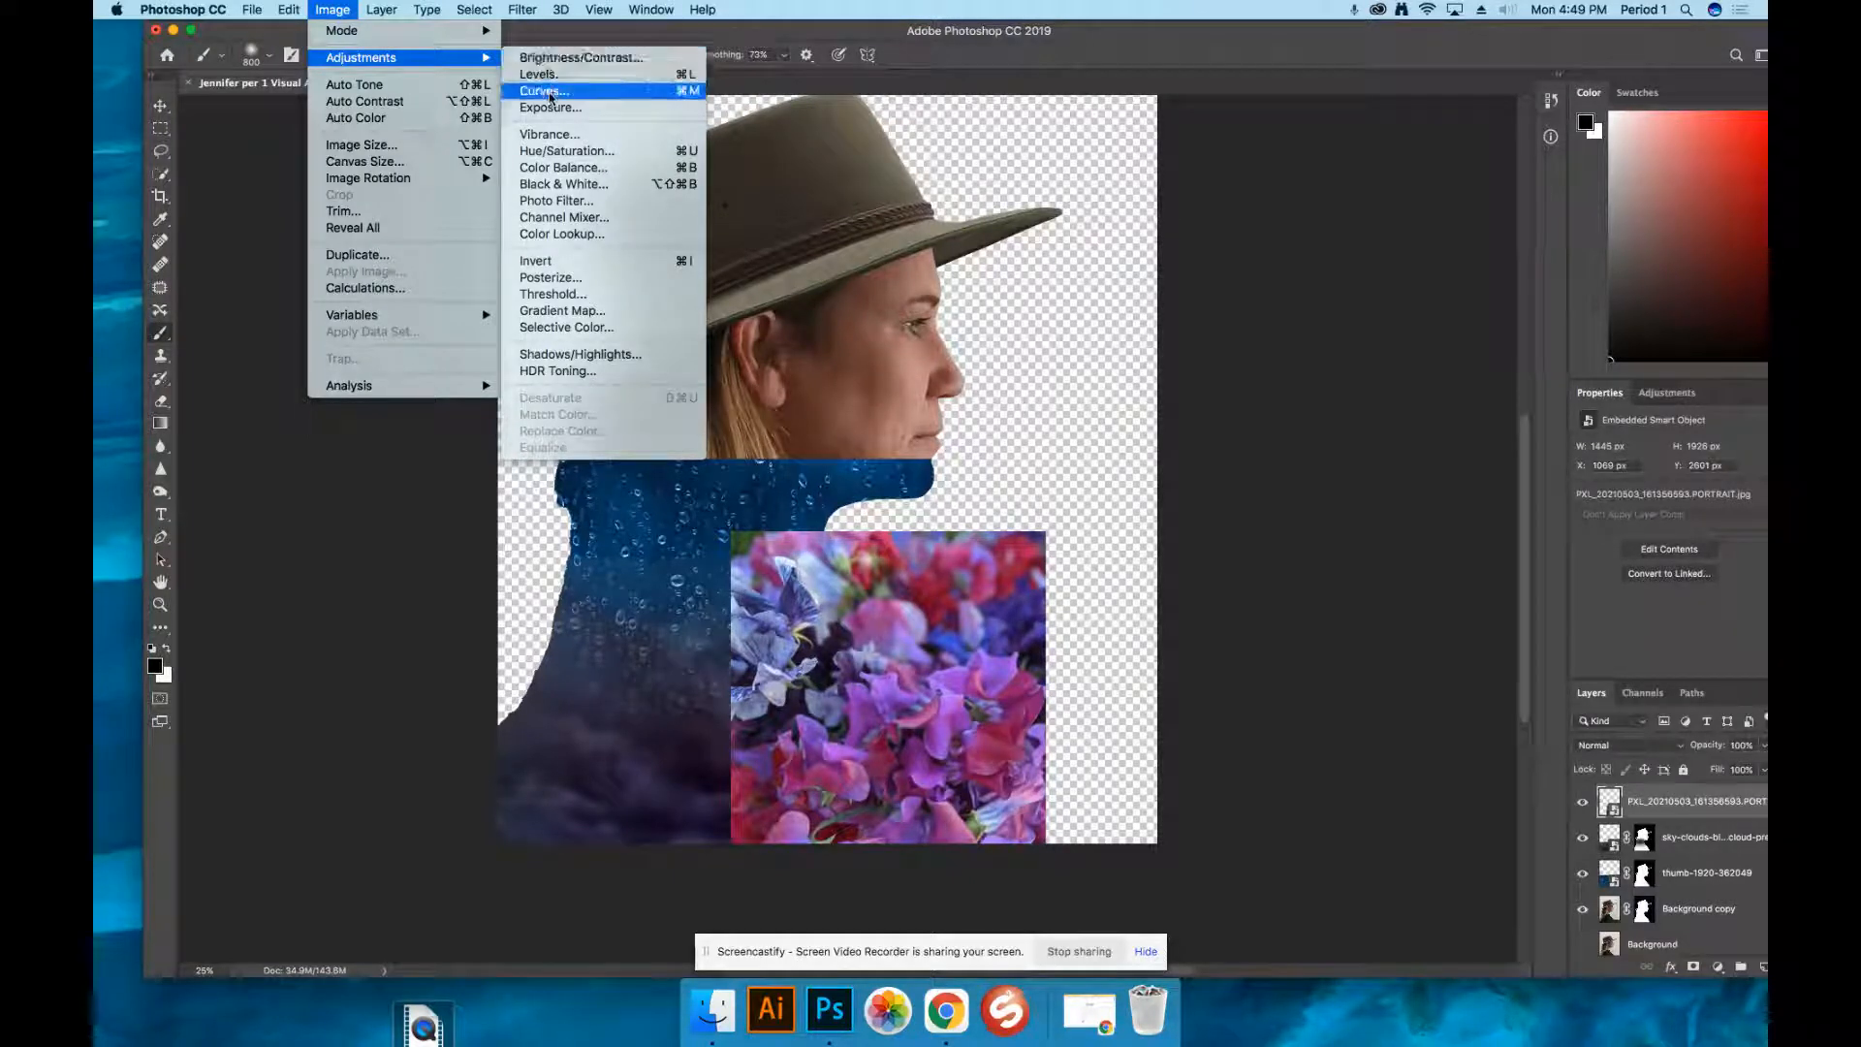
{"action": "left_click", "coordinate": [551, 153]}
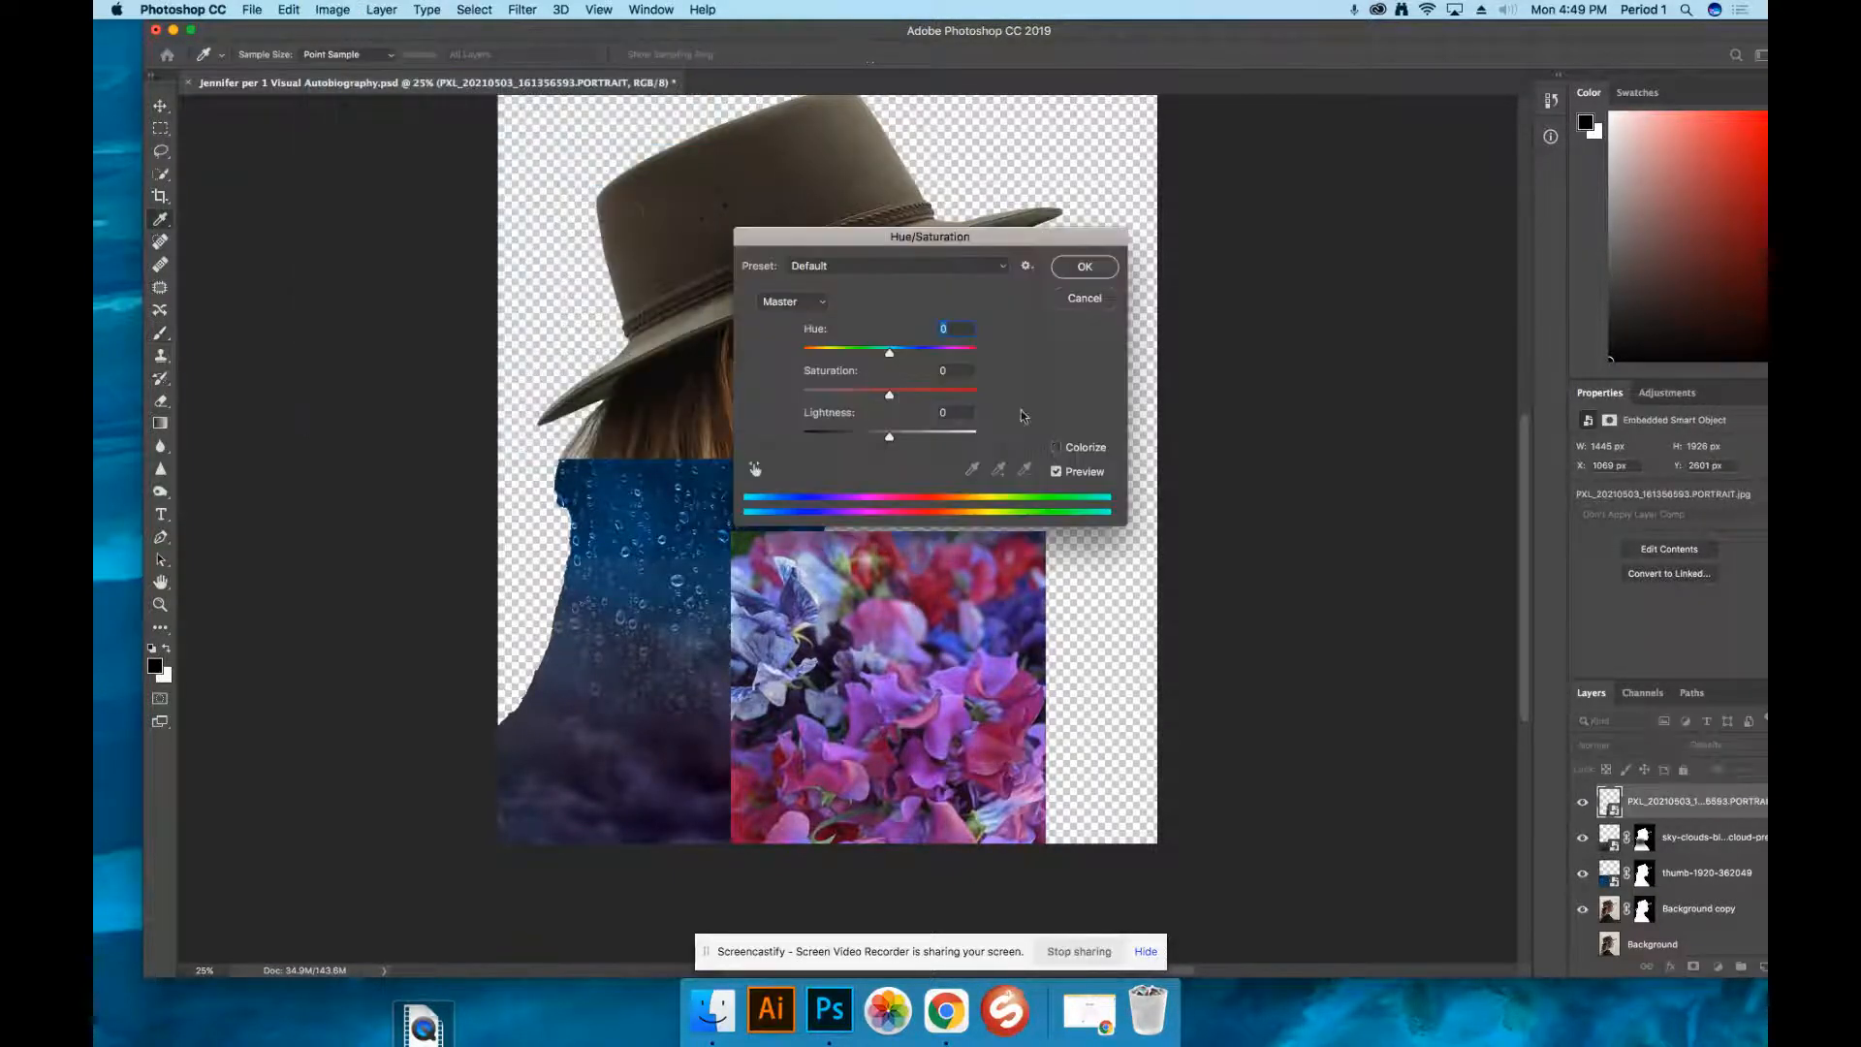
{"action": "mouse_move", "coordinate": [896, 357]}
{"action": "left_mouse_down"}
{"action": "mouse_move", "coordinate": [1006, 378]}
{"action": "mouse_move", "coordinate": [867, 359]}
{"action": "left_mouse_up"}
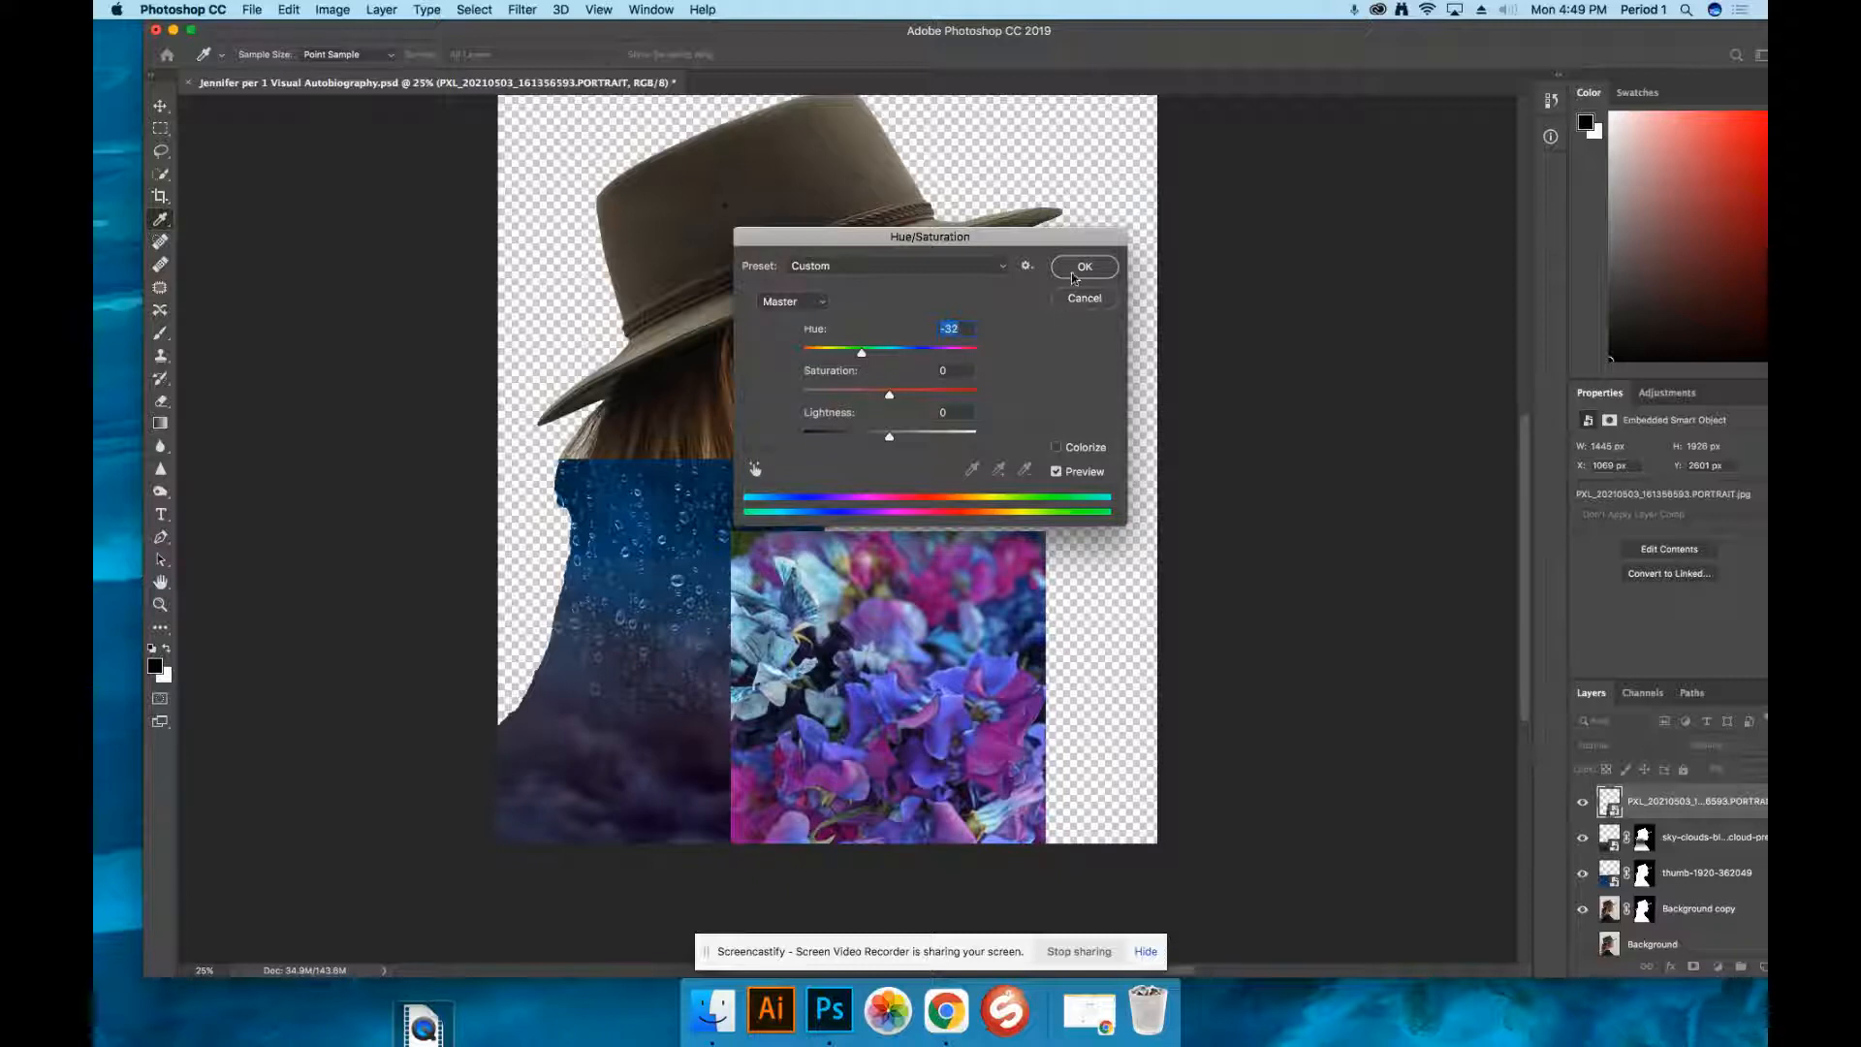
{"action": "left_click_drag", "start_coordinate": [892, 399], "coordinate": [867, 402]}
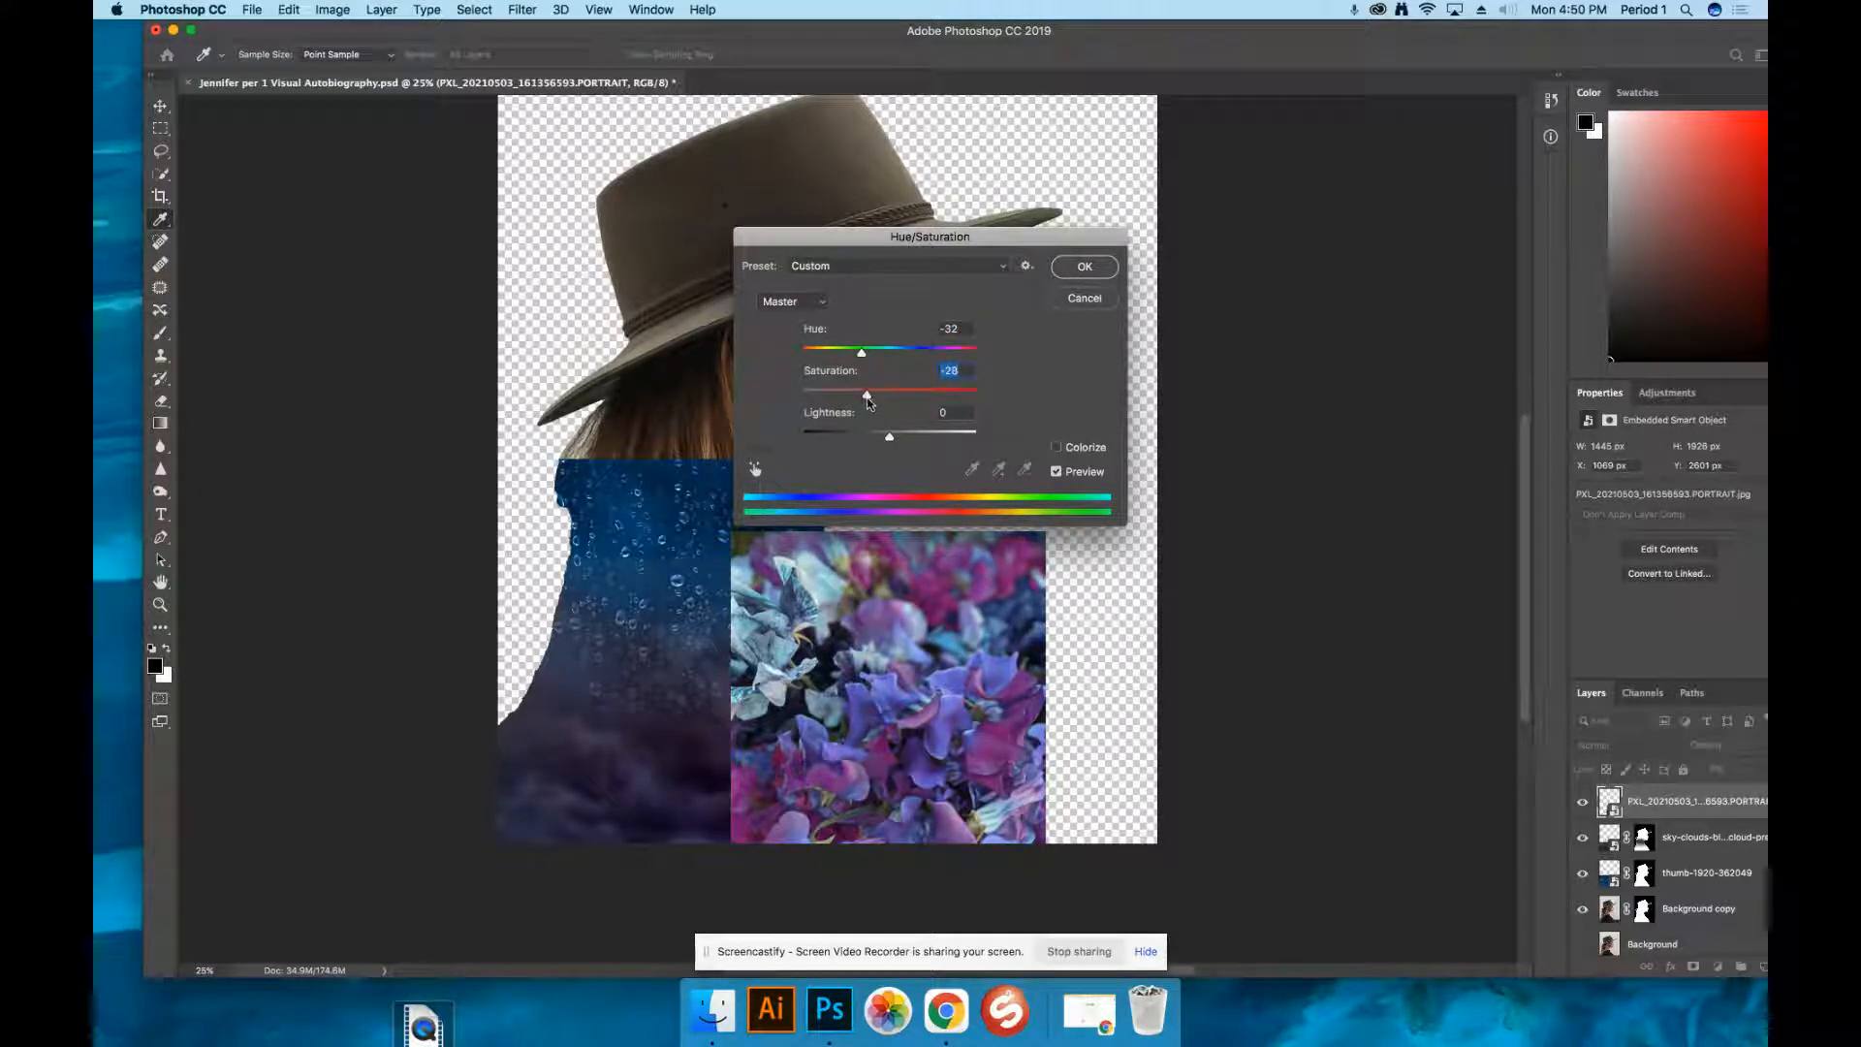
{"action": "left_click_drag", "start_coordinate": [869, 400], "coordinate": [864, 441]}
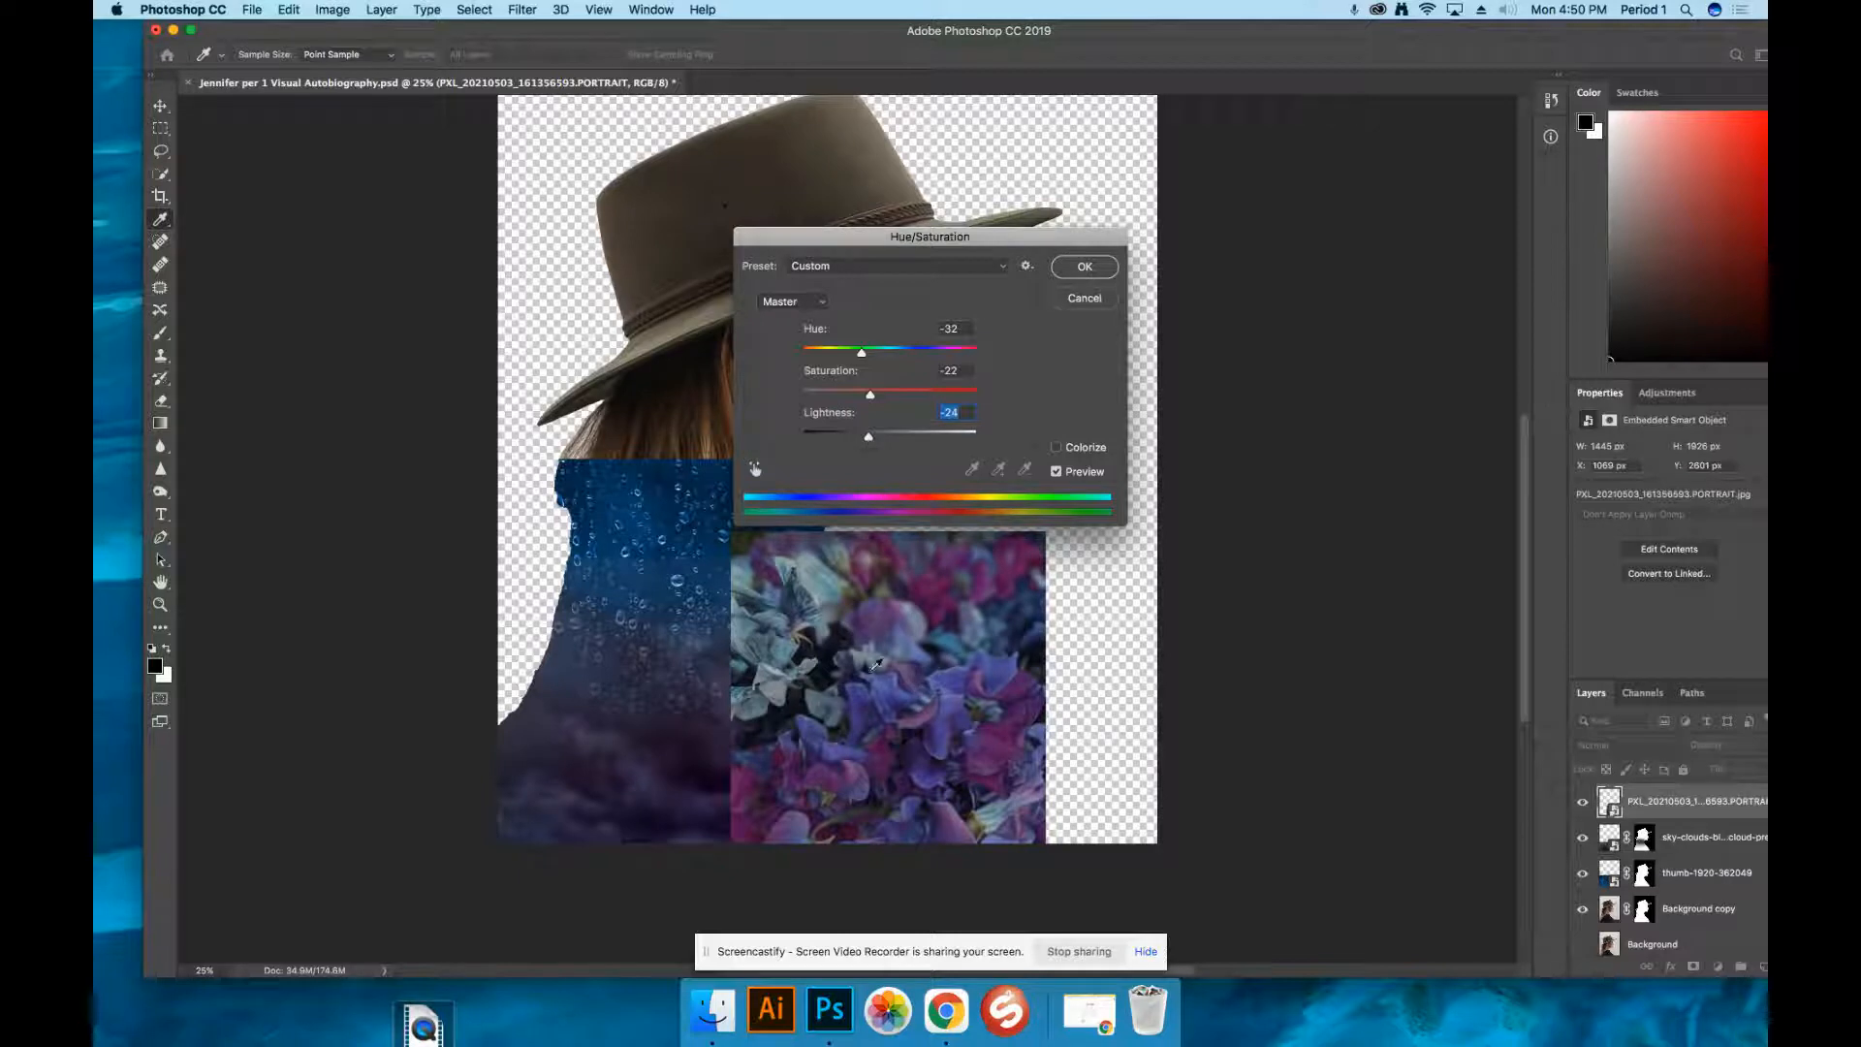
{"action": "left_click", "coordinate": [1086, 269]}
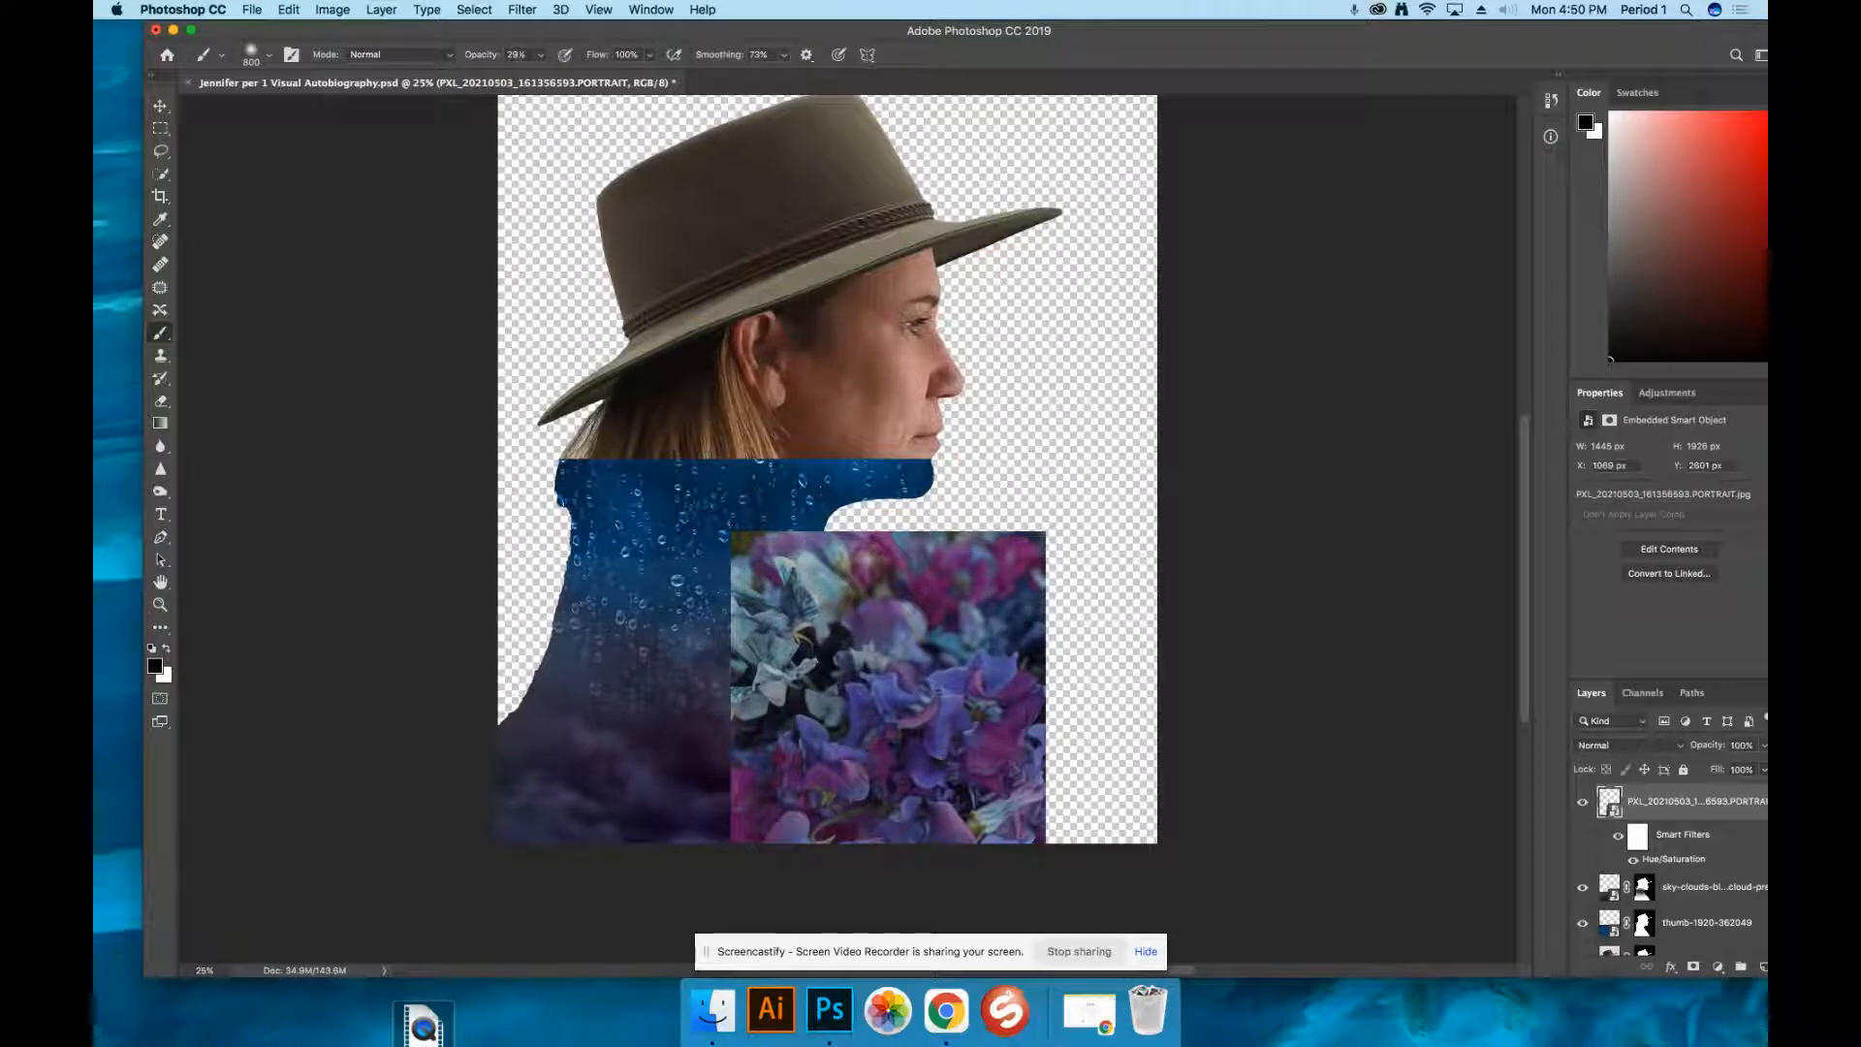
Load the saved portrait outline as a new selection and mask the flower layer with it
{"action": "left_click", "coordinate": [475, 10]}
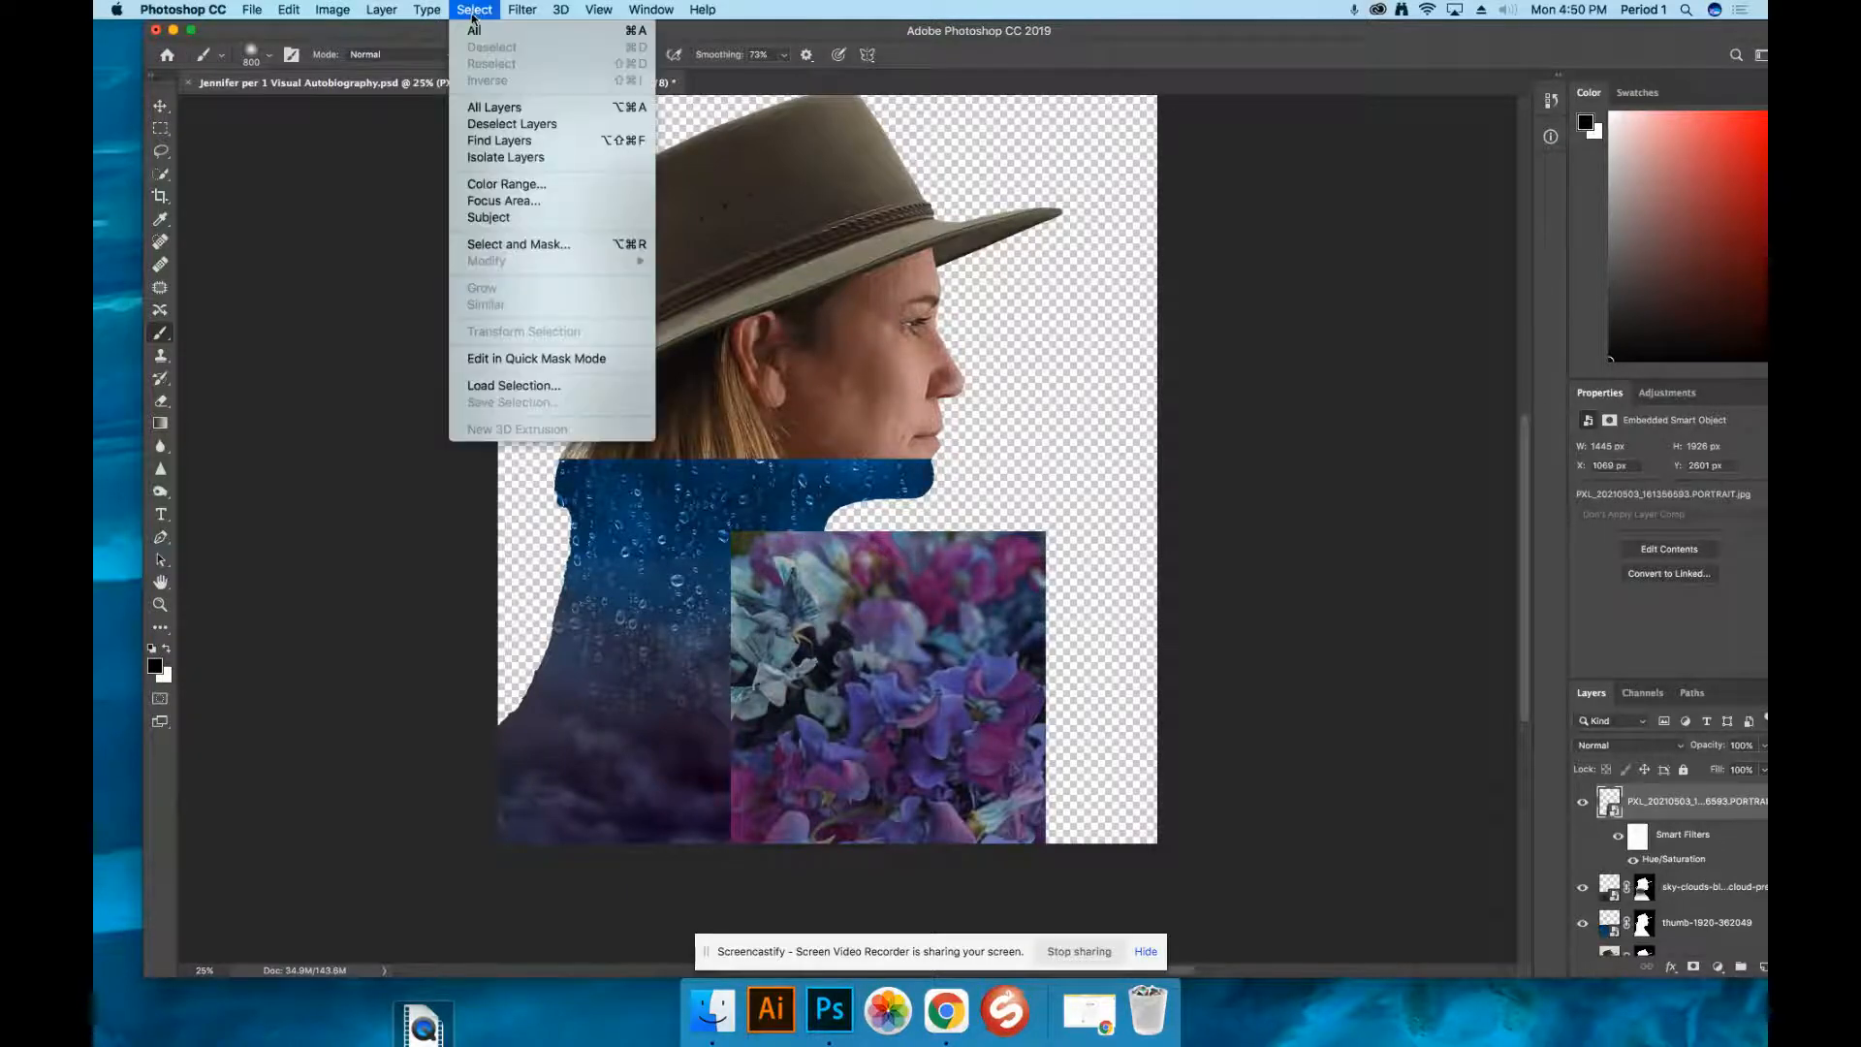
{"action": "left_click", "coordinate": [514, 386]}
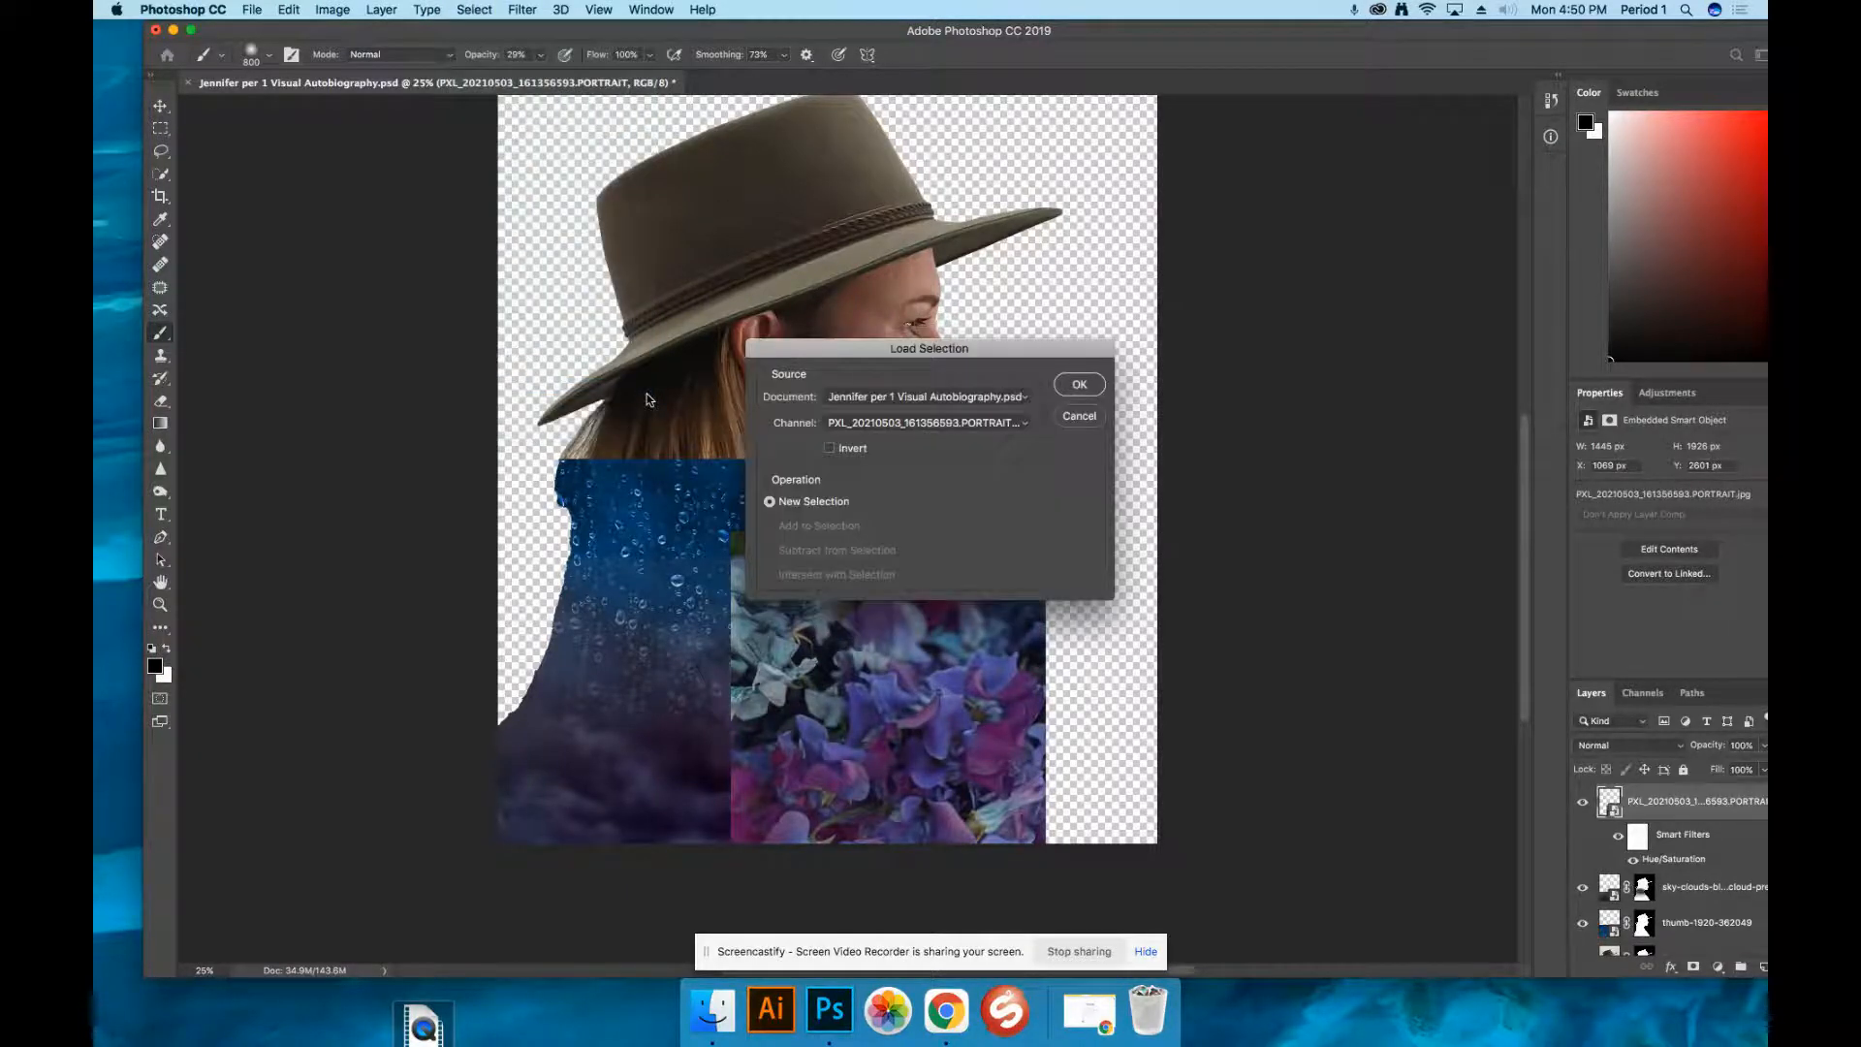
{"action": "left_click", "coordinate": [999, 423]}
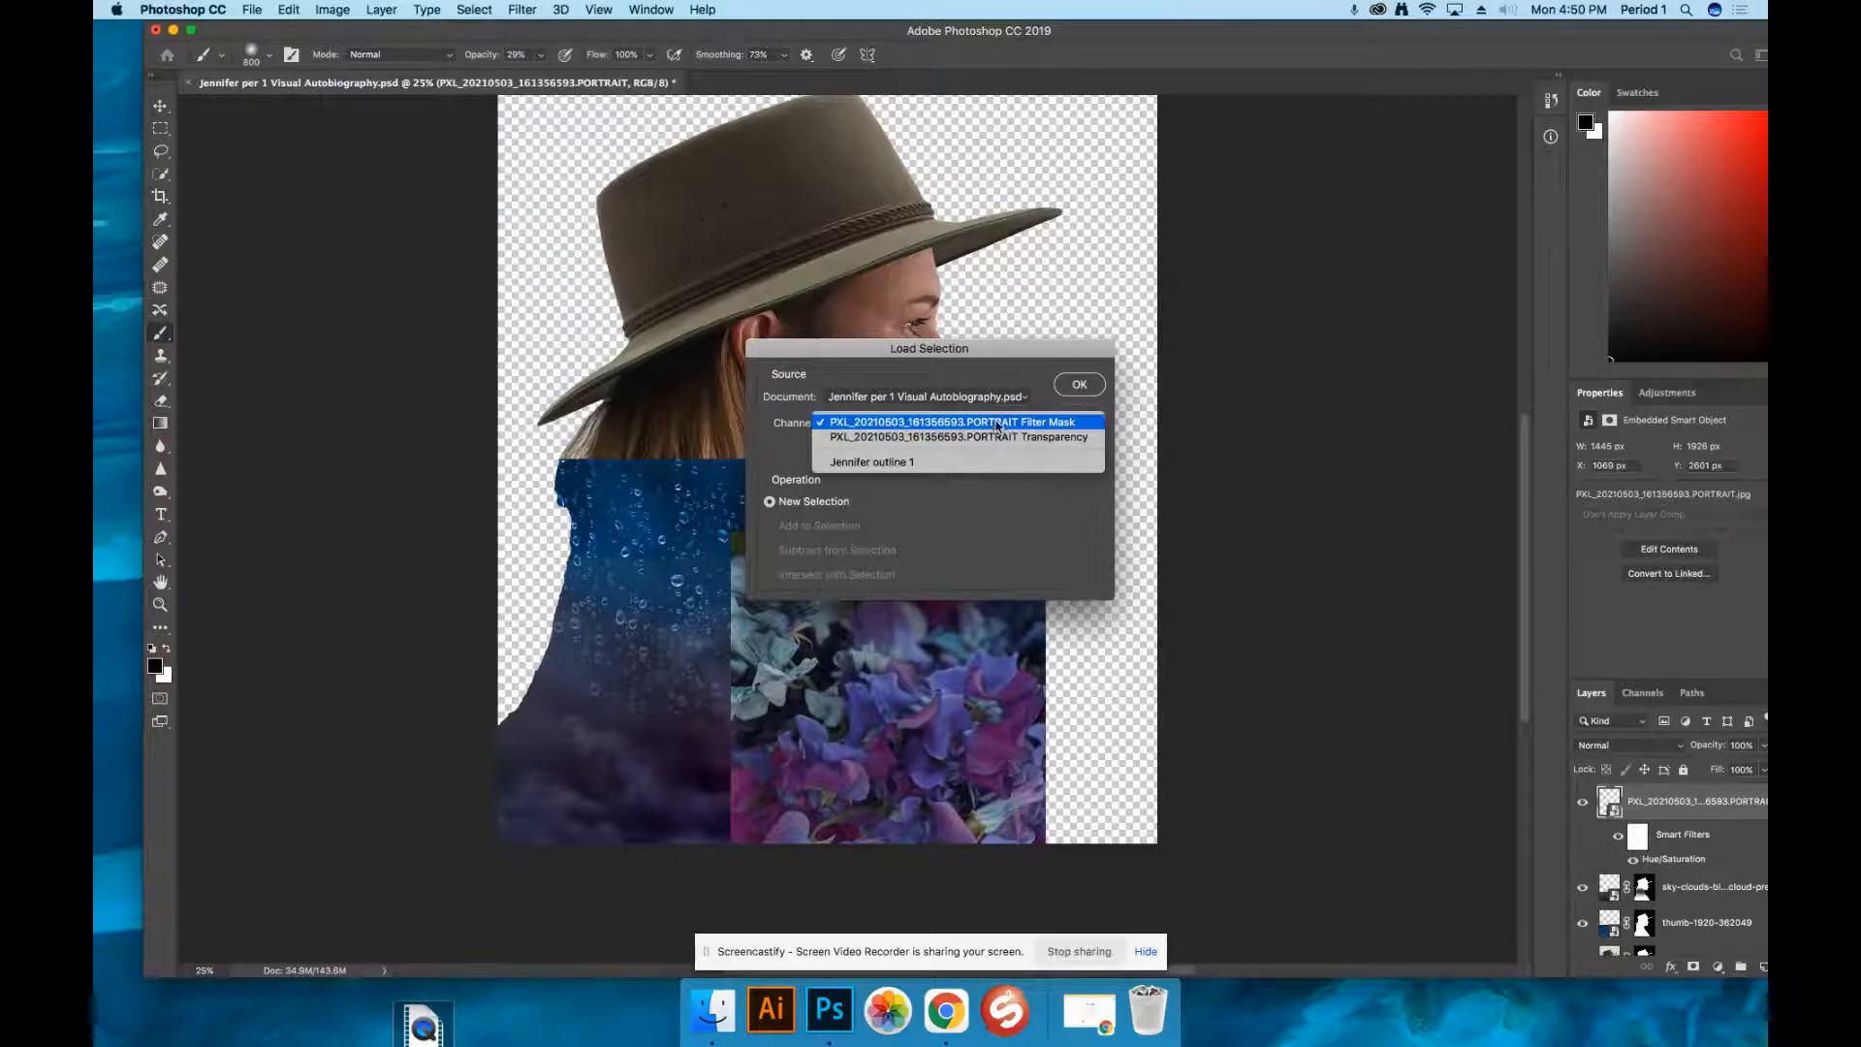
{"action": "left_click", "coordinate": [875, 462]}
{"action": "left_click", "coordinate": [1079, 385]}
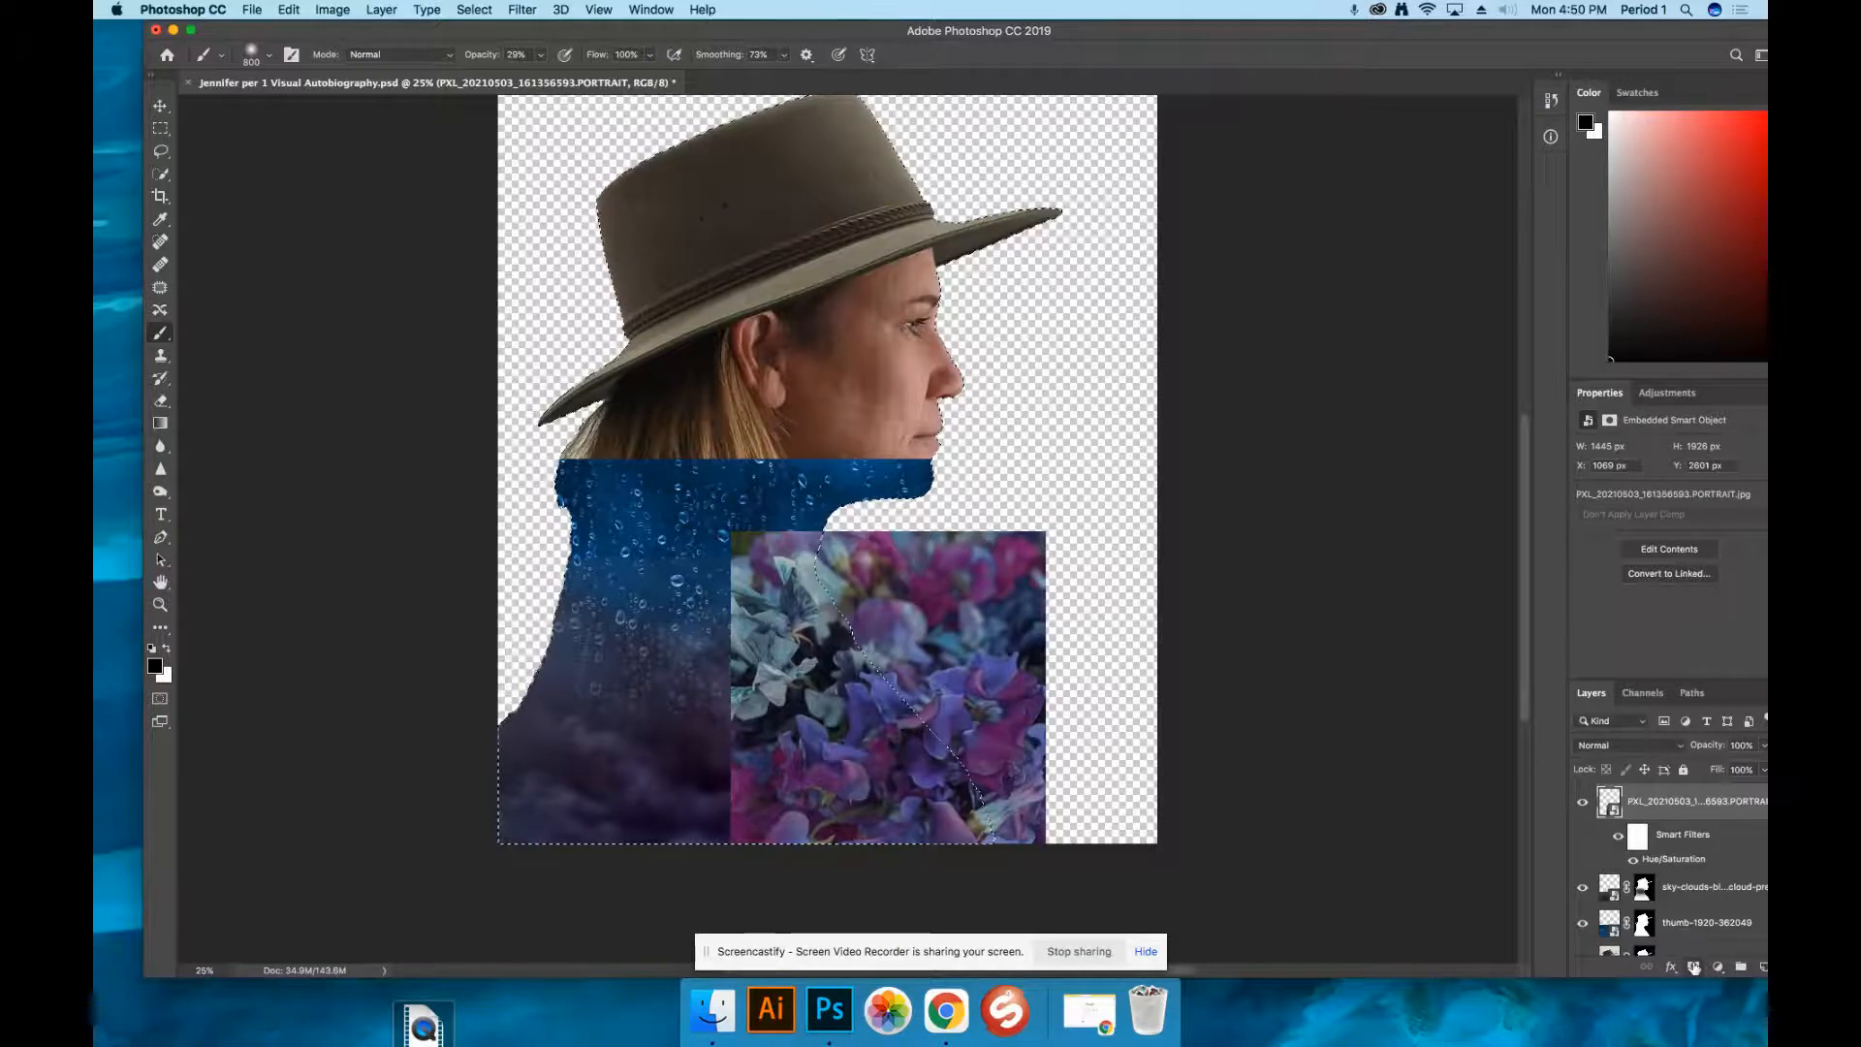
{"action": "left_click", "coordinate": [1695, 968]}
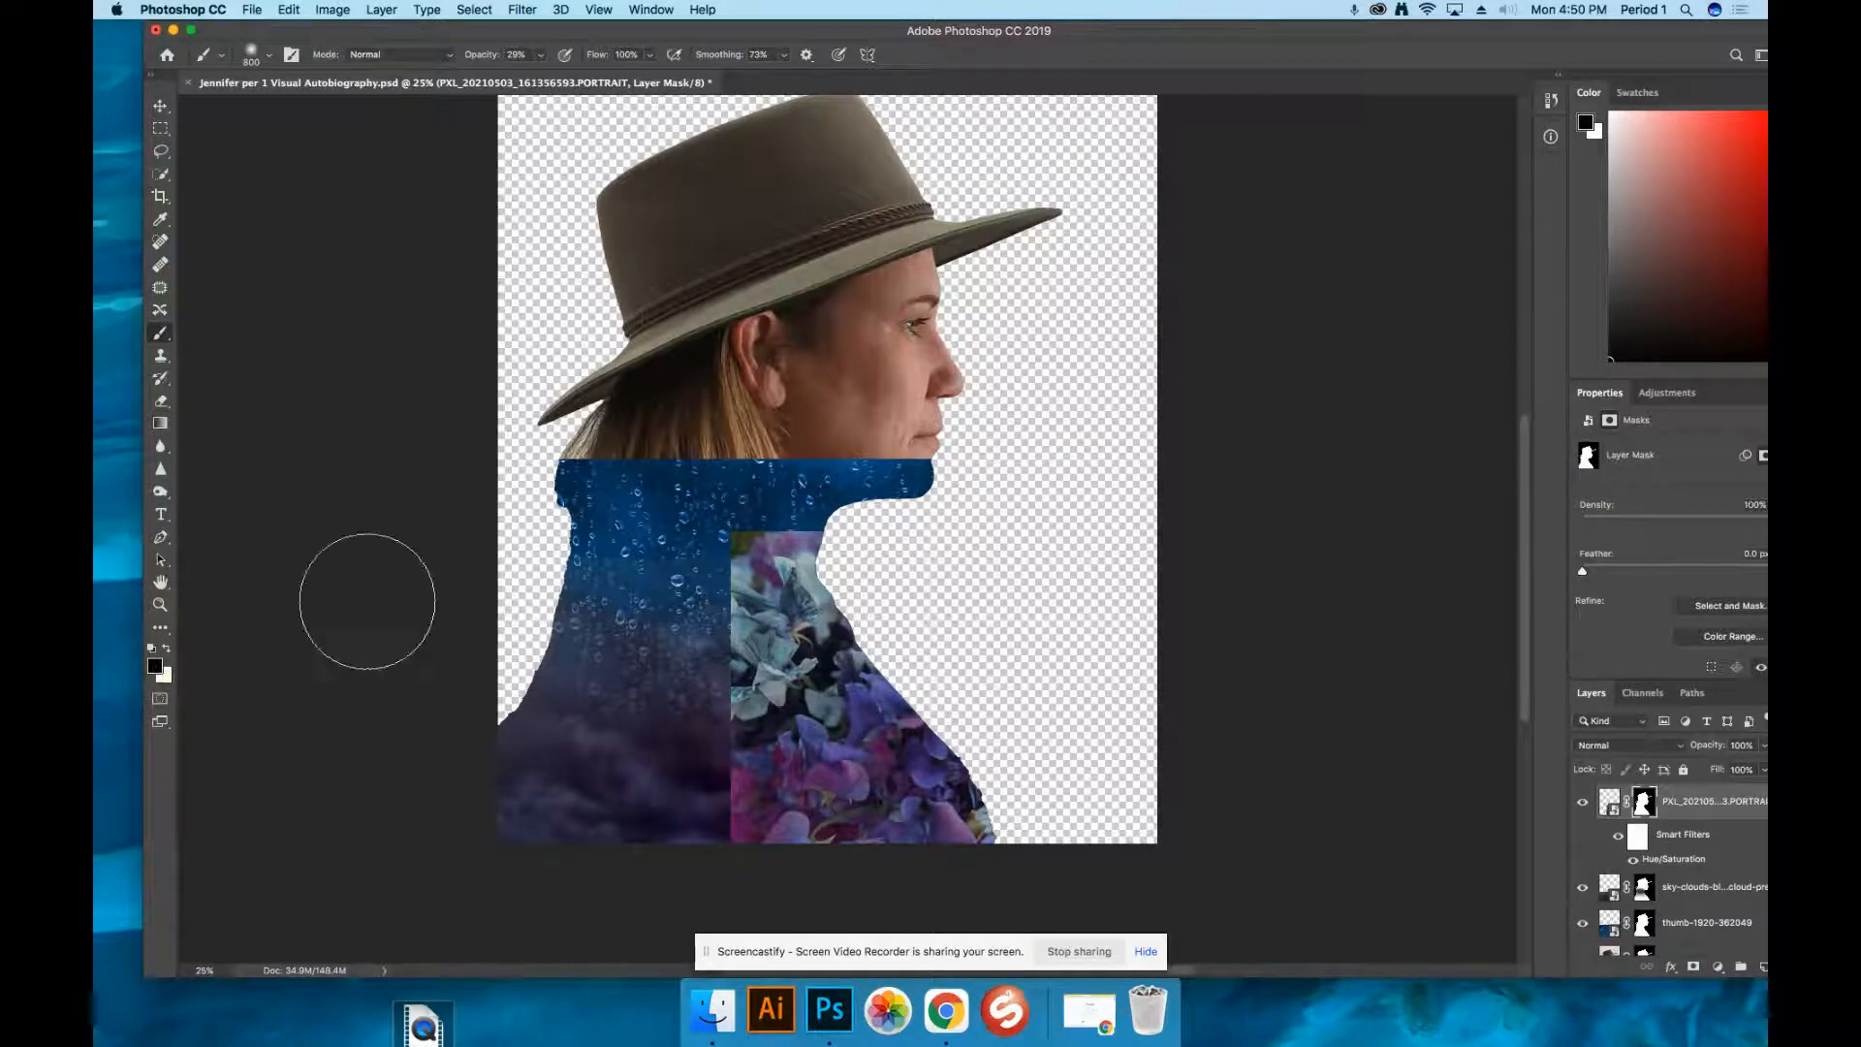
Set the brush size to 600 px and paint black over the flowers' upper and inner edges on the layer mask
{"action": "left_click", "coordinate": [271, 59]}
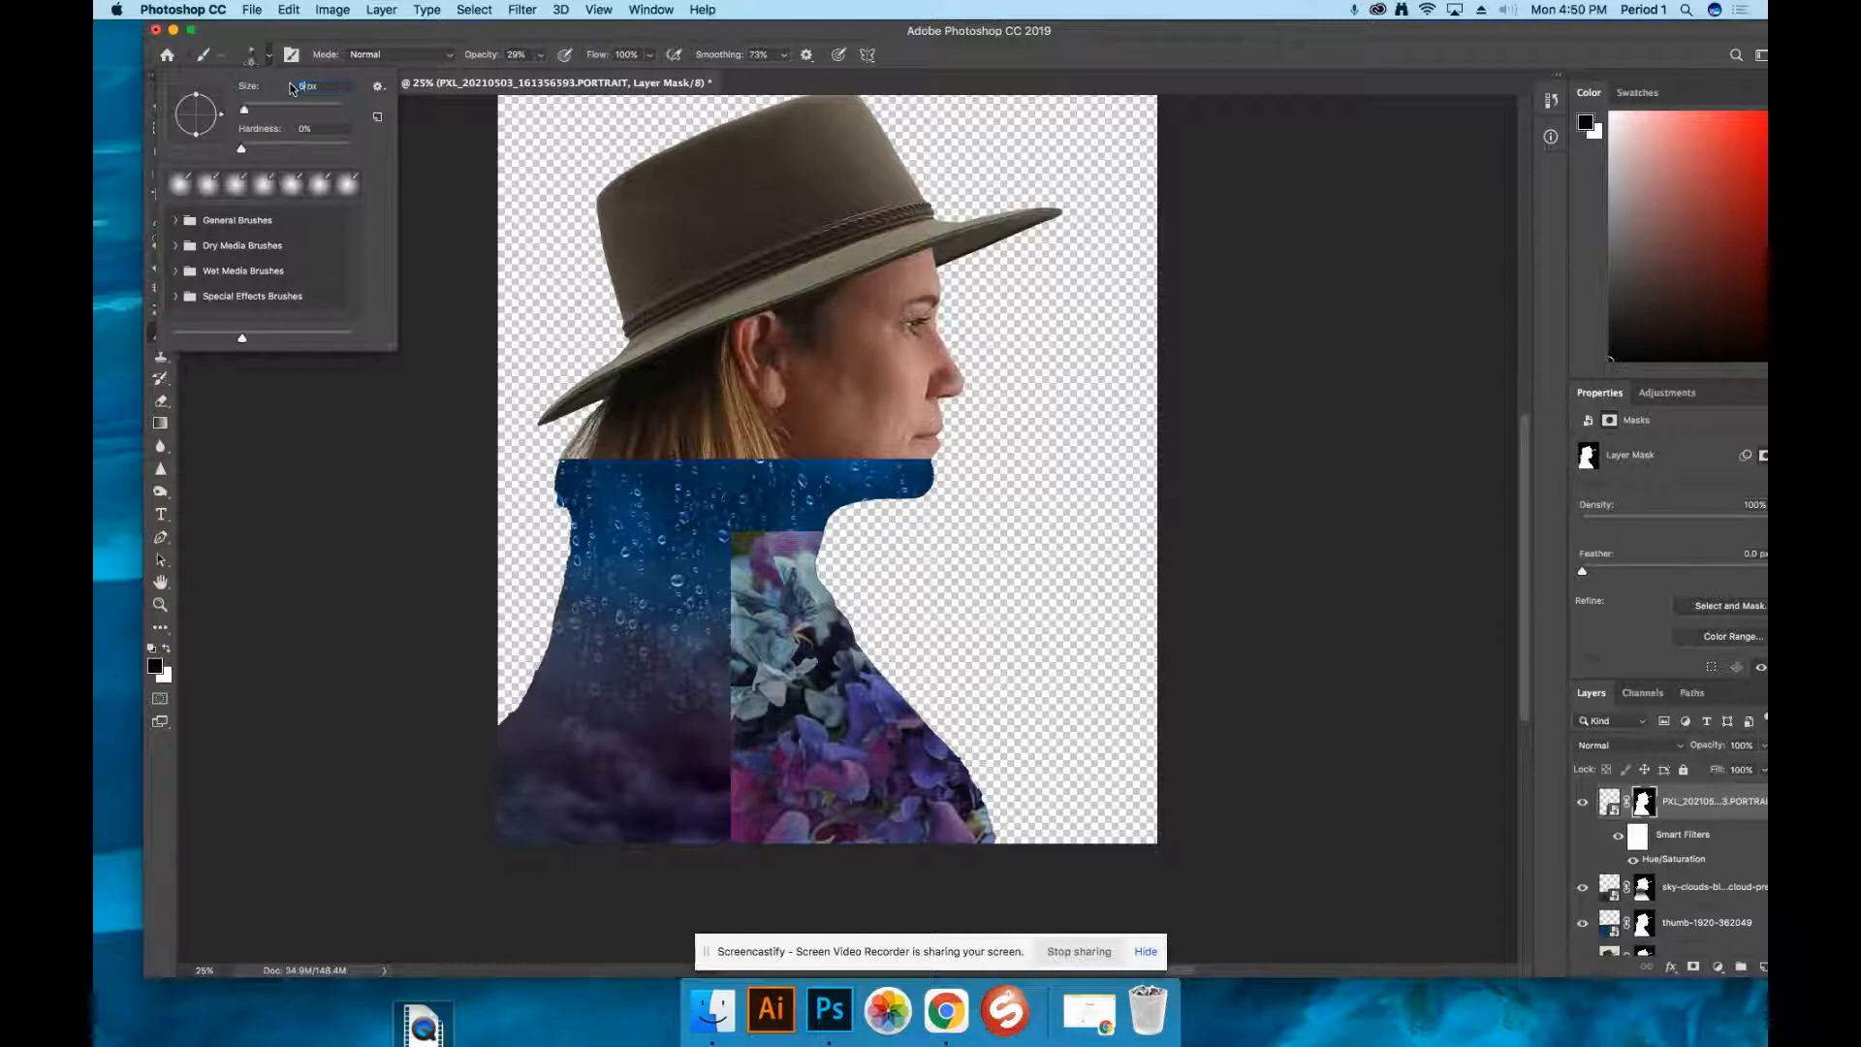
{"action": "key", "text": "Return"}
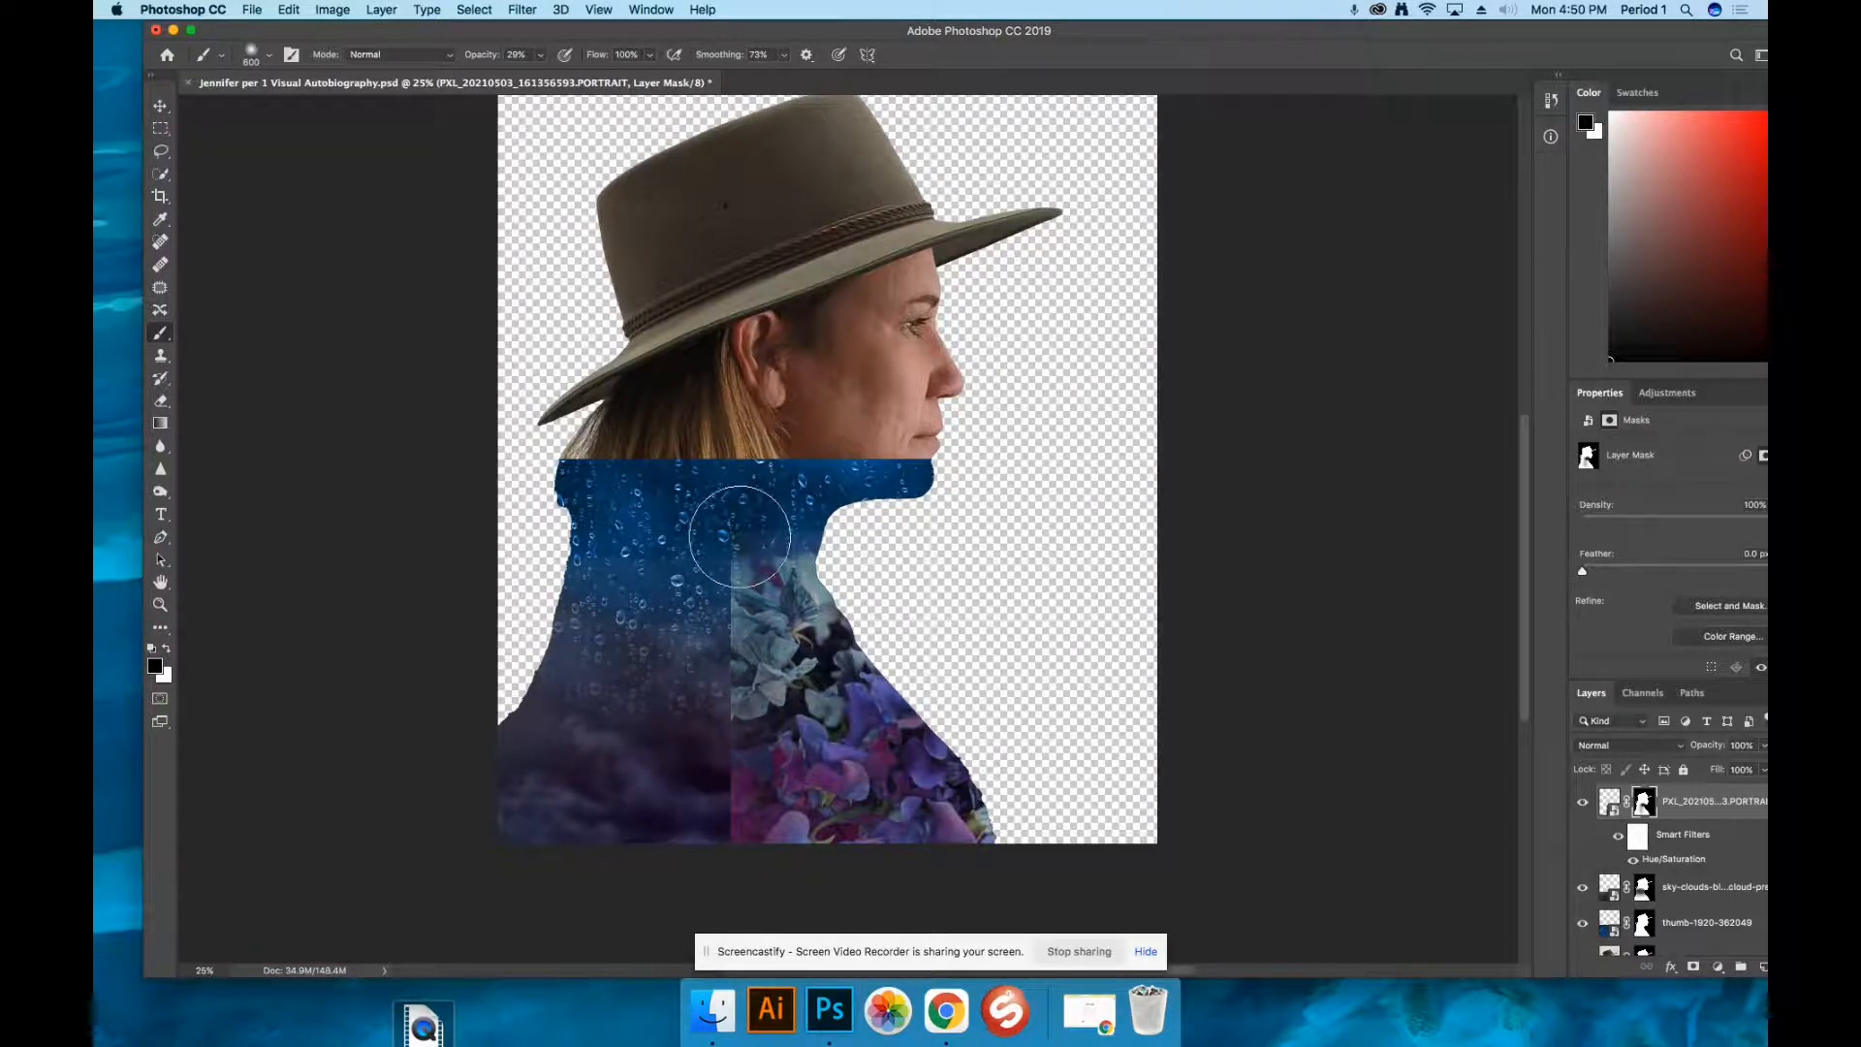
{"action": "mouse_move", "coordinate": [762, 537]}
{"action": "left_mouse_down"}
{"action": "mouse_move", "coordinate": [762, 616]}
{"action": "mouse_move", "coordinate": [705, 820]}
{"action": "left_mouse_up"}
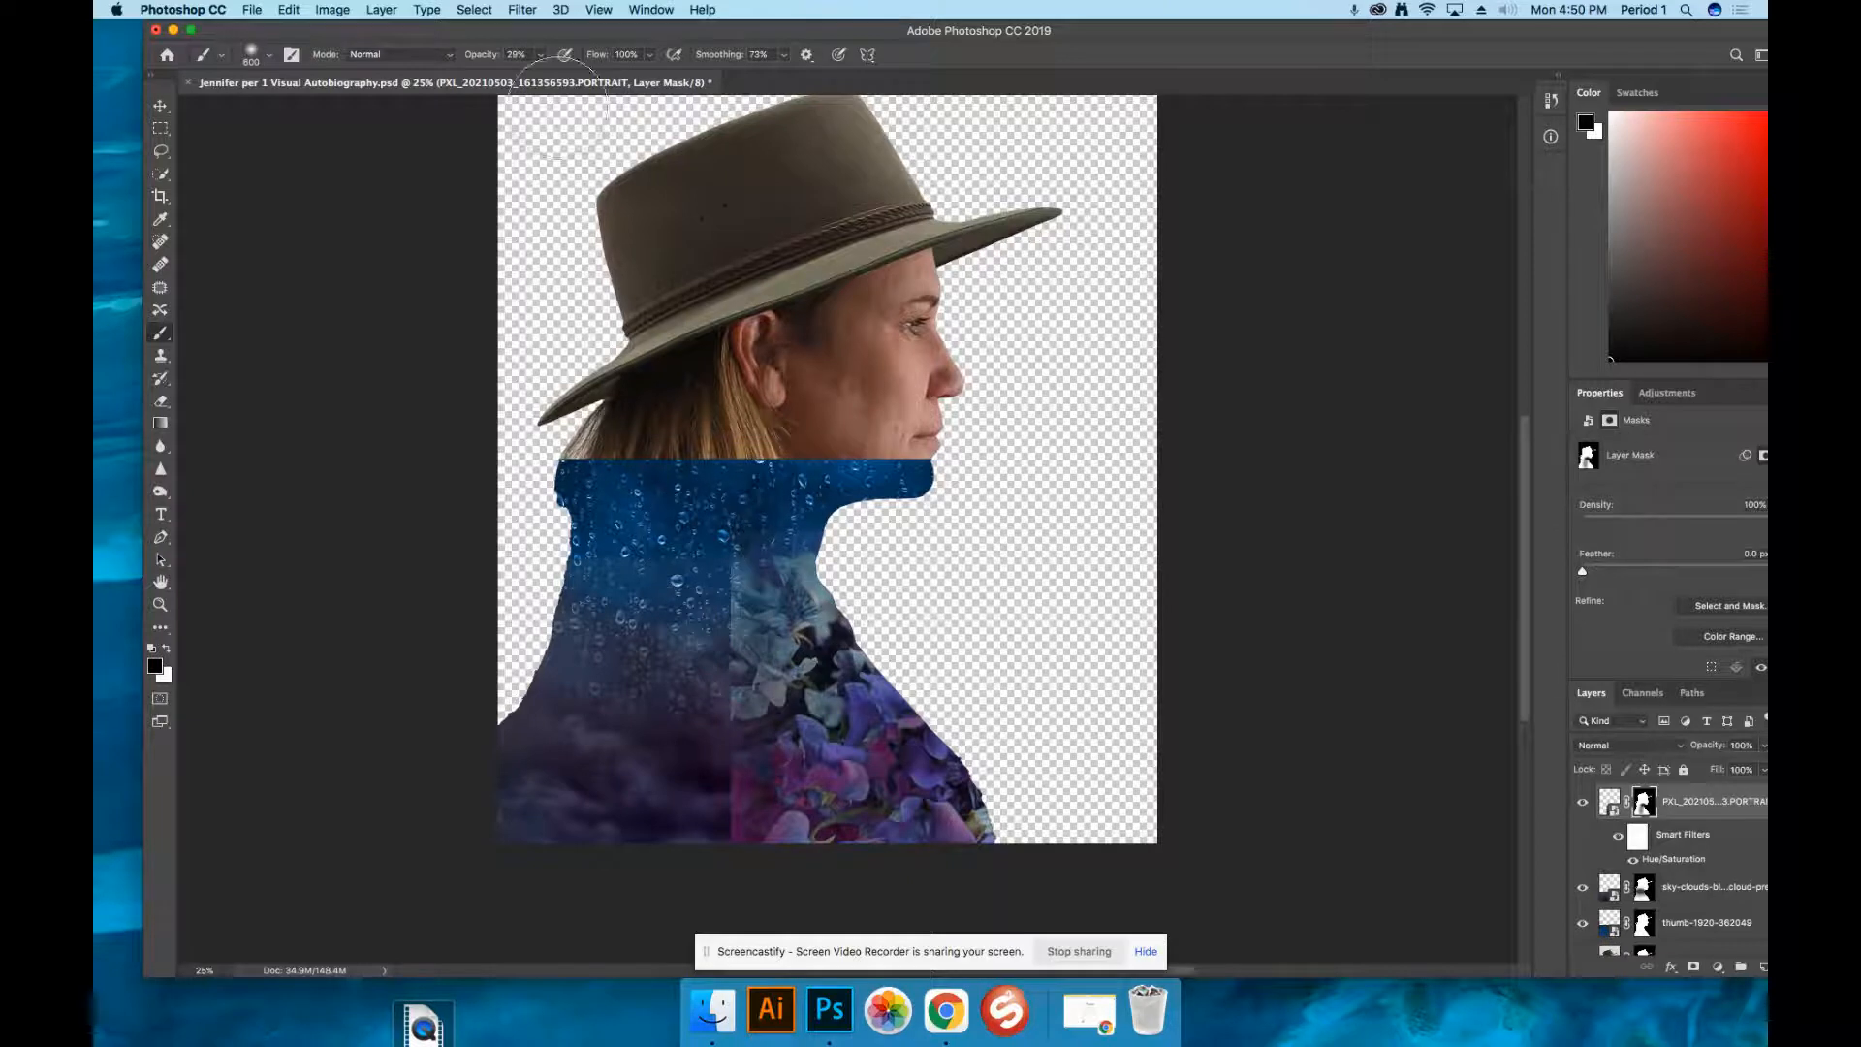
Raise the brush opacity to 56% and blend the flowers' inner edge into the clouds, painting the mask with black and white
{"action": "left_click", "coordinate": [540, 56]}
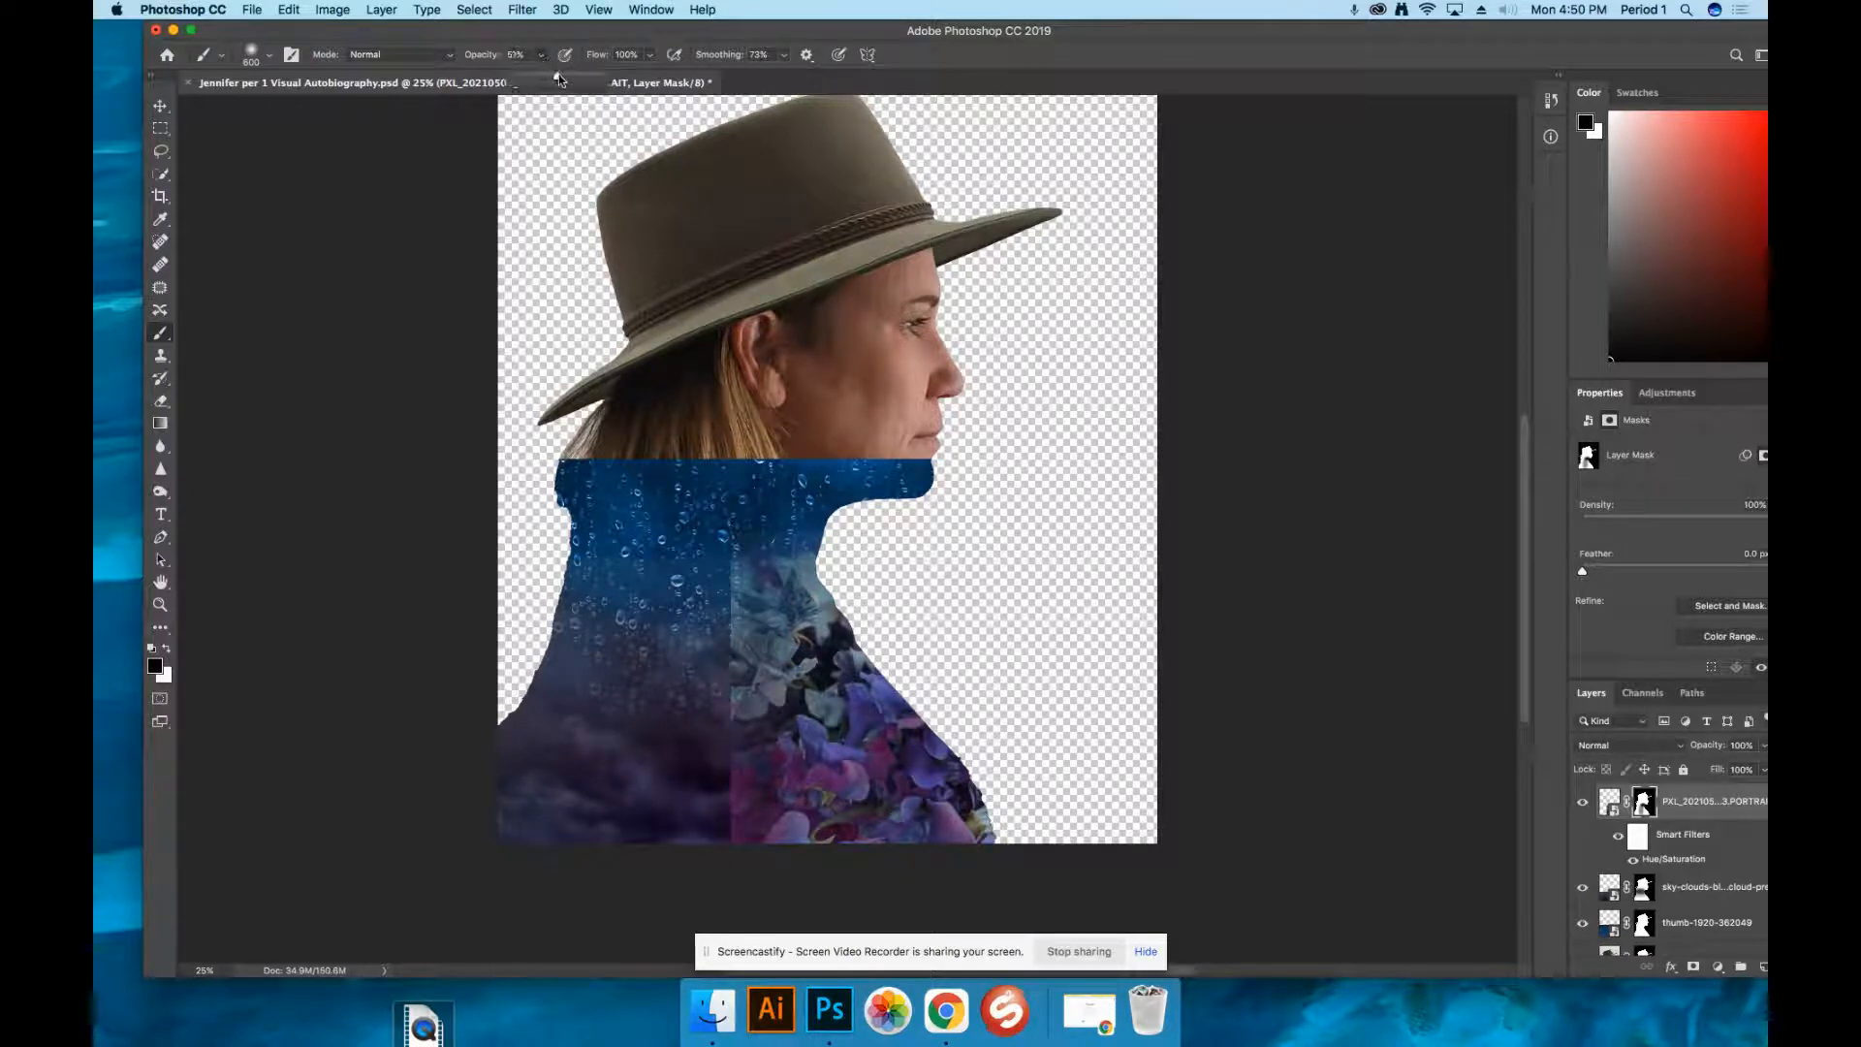
{"action": "mouse_move", "coordinate": [715, 846]}
{"action": "left_mouse_down"}
{"action": "mouse_move", "coordinate": [686, 575]}
{"action": "mouse_move", "coordinate": [703, 547]}
{"action": "mouse_move", "coordinate": [678, 642]}
{"action": "mouse_move", "coordinate": [689, 840]}
{"action": "mouse_move", "coordinate": [697, 728]}
{"action": "mouse_move", "coordinate": [706, 796]}
{"action": "mouse_move", "coordinate": [650, 837]}
{"action": "mouse_move", "coordinate": [689, 740]}
{"action": "mouse_move", "coordinate": [694, 560]}
{"action": "mouse_move", "coordinate": [690, 599]}
{"action": "mouse_move", "coordinate": [663, 611]}
{"action": "mouse_move", "coordinate": [689, 619]}
{"action": "mouse_move", "coordinate": [655, 657]}
{"action": "mouse_move", "coordinate": [703, 702]}
{"action": "mouse_move", "coordinate": [696, 650]}
{"action": "mouse_move", "coordinate": [738, 602]}
{"action": "mouse_move", "coordinate": [753, 629]}
{"action": "mouse_move", "coordinate": [743, 720]}
{"action": "mouse_move", "coordinate": [676, 812]}
{"action": "mouse_move", "coordinate": [681, 849]}
{"action": "mouse_move", "coordinate": [705, 857]}
{"action": "mouse_move", "coordinate": [677, 796]}
{"action": "mouse_move", "coordinate": [726, 763]}
{"action": "mouse_move", "coordinate": [726, 827]}
{"action": "mouse_move", "coordinate": [716, 848]}
{"action": "mouse_move", "coordinate": [602, 794]}
{"action": "left_mouse_up"}
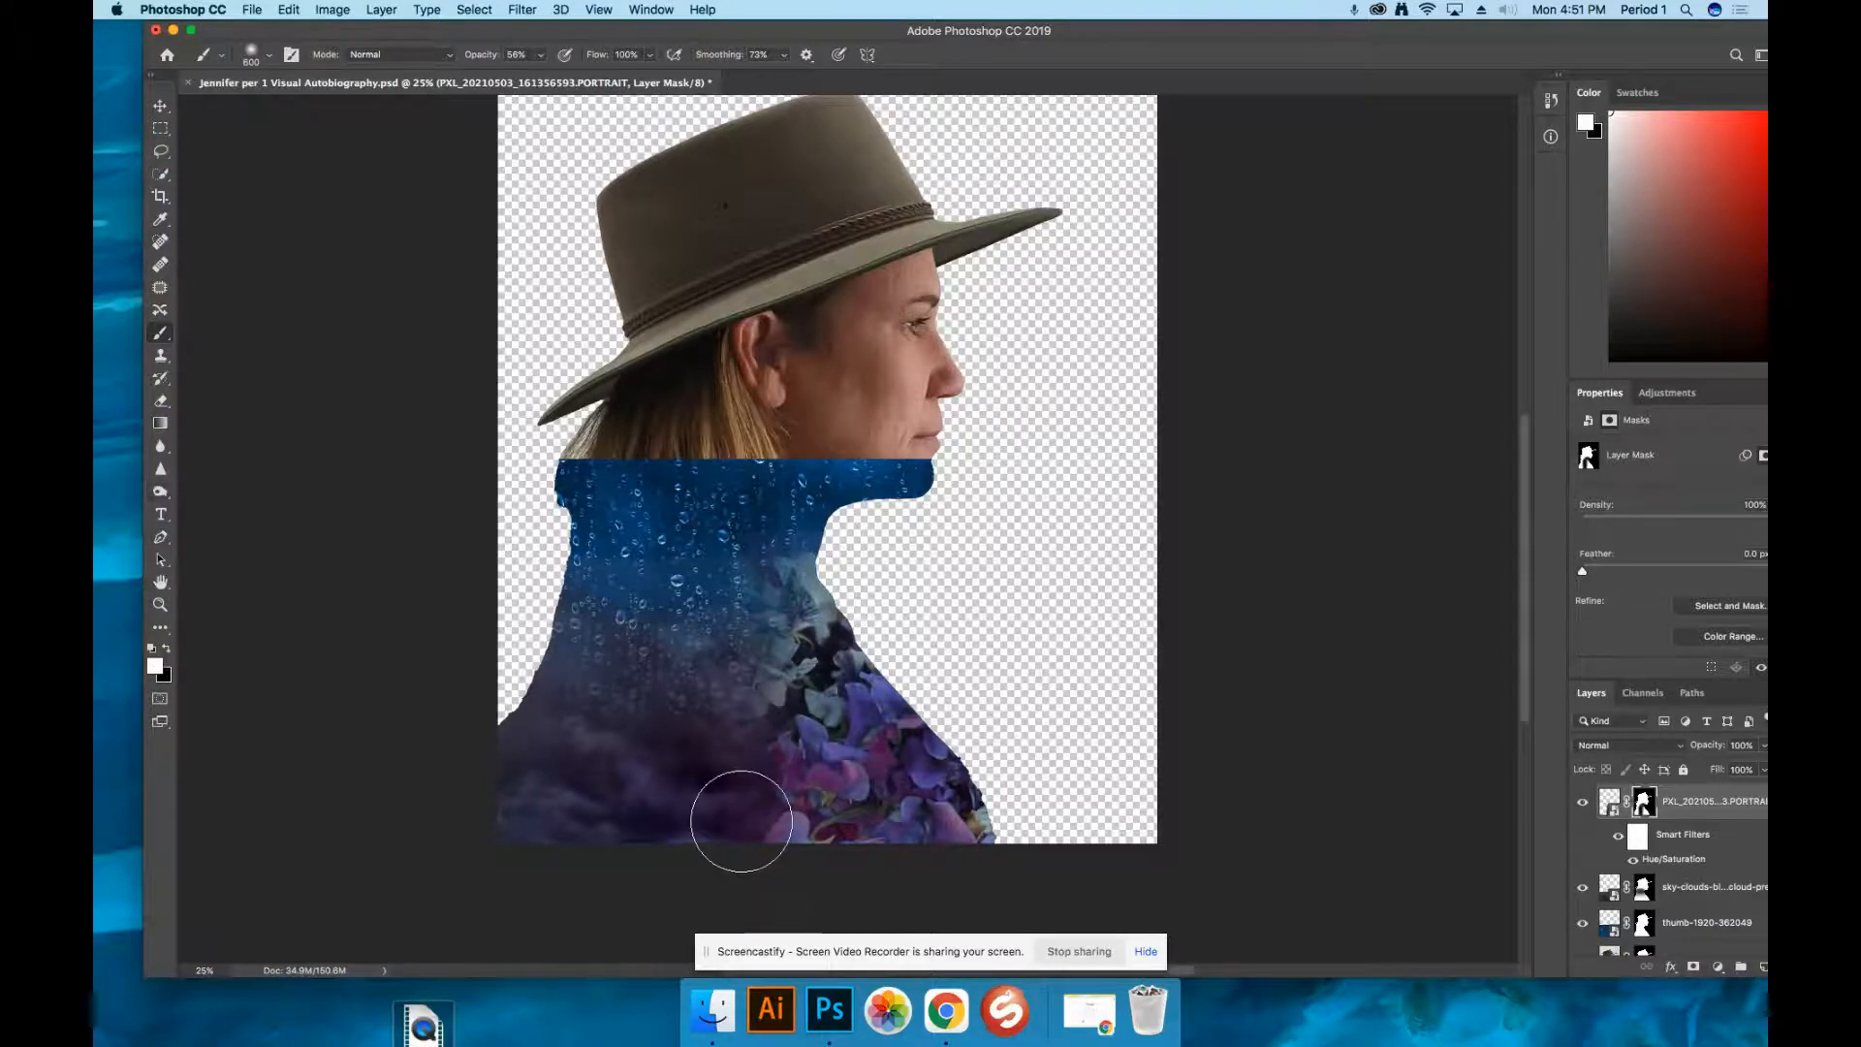
{"action": "mouse_move", "coordinate": [754, 811]}
{"action": "left_mouse_down"}
{"action": "mouse_move", "coordinate": [767, 718]}
{"action": "mouse_move", "coordinate": [772, 806]}
{"action": "left_mouse_up"}
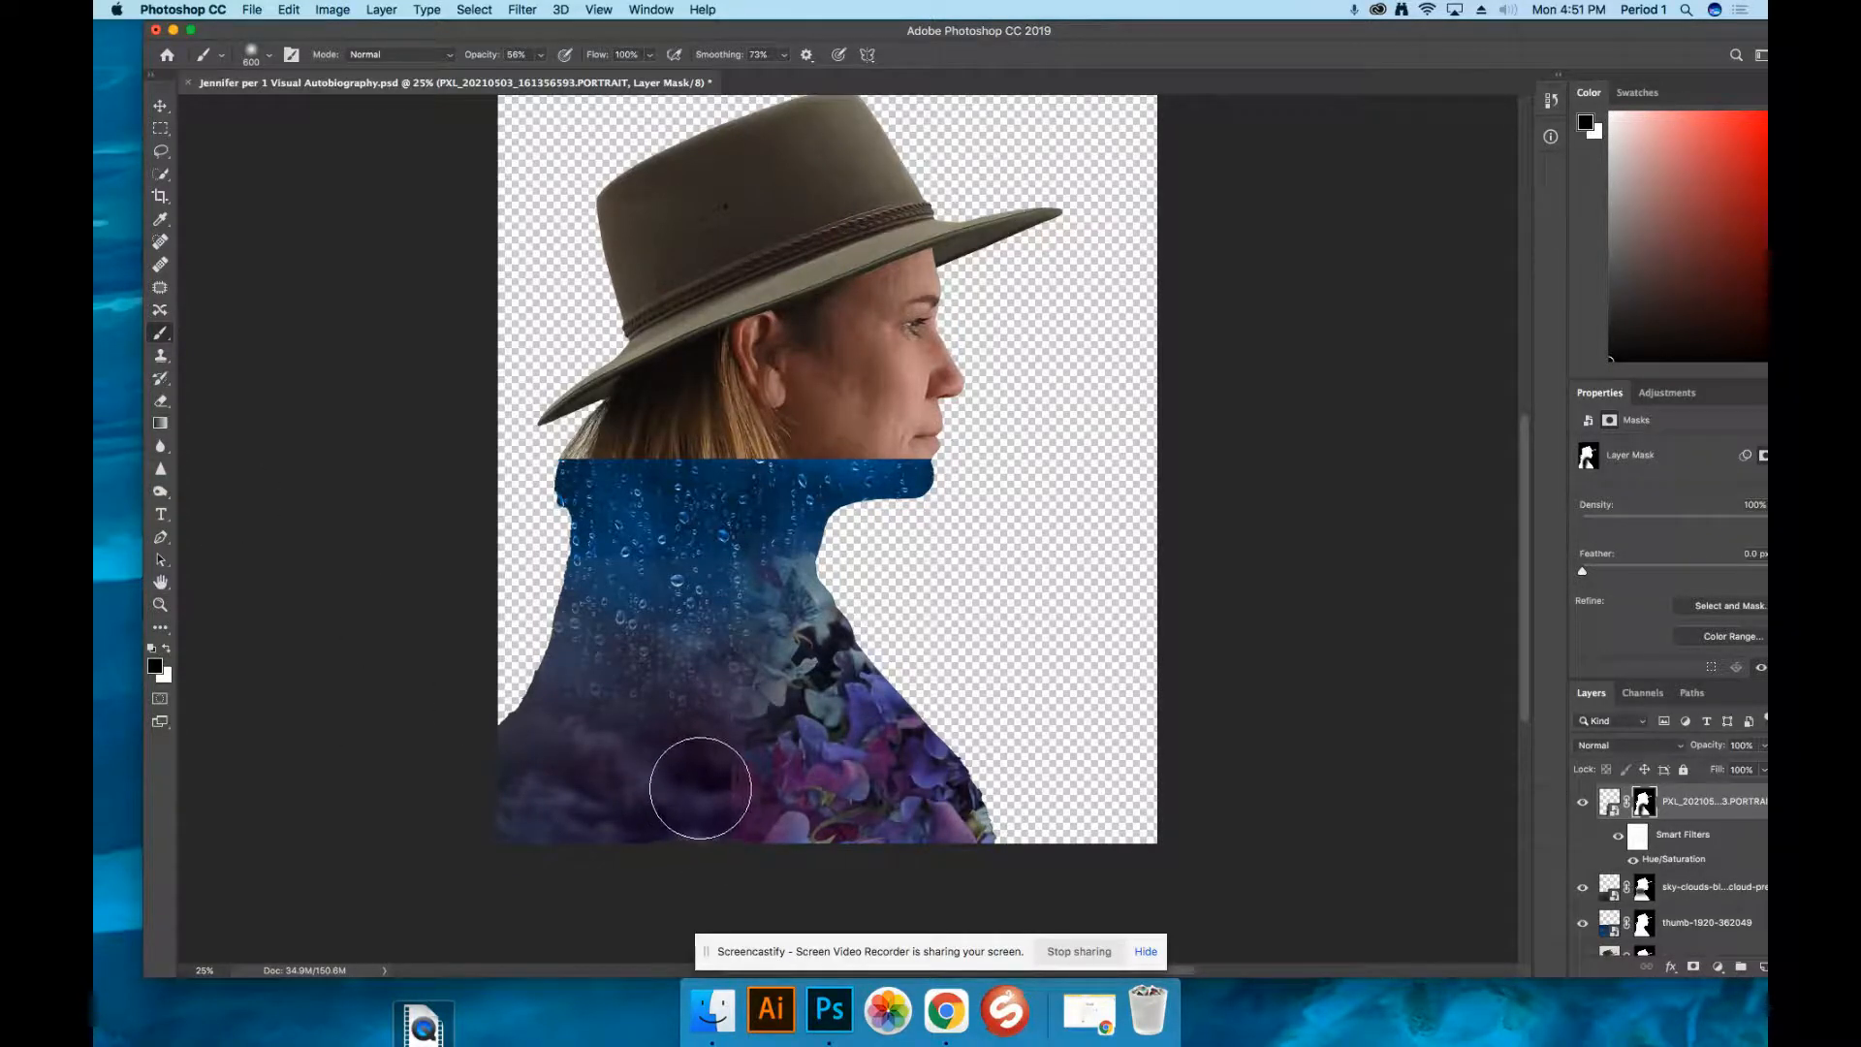
{"action": "left_click_drag", "start_coordinate": [698, 787], "coordinate": [696, 826]}
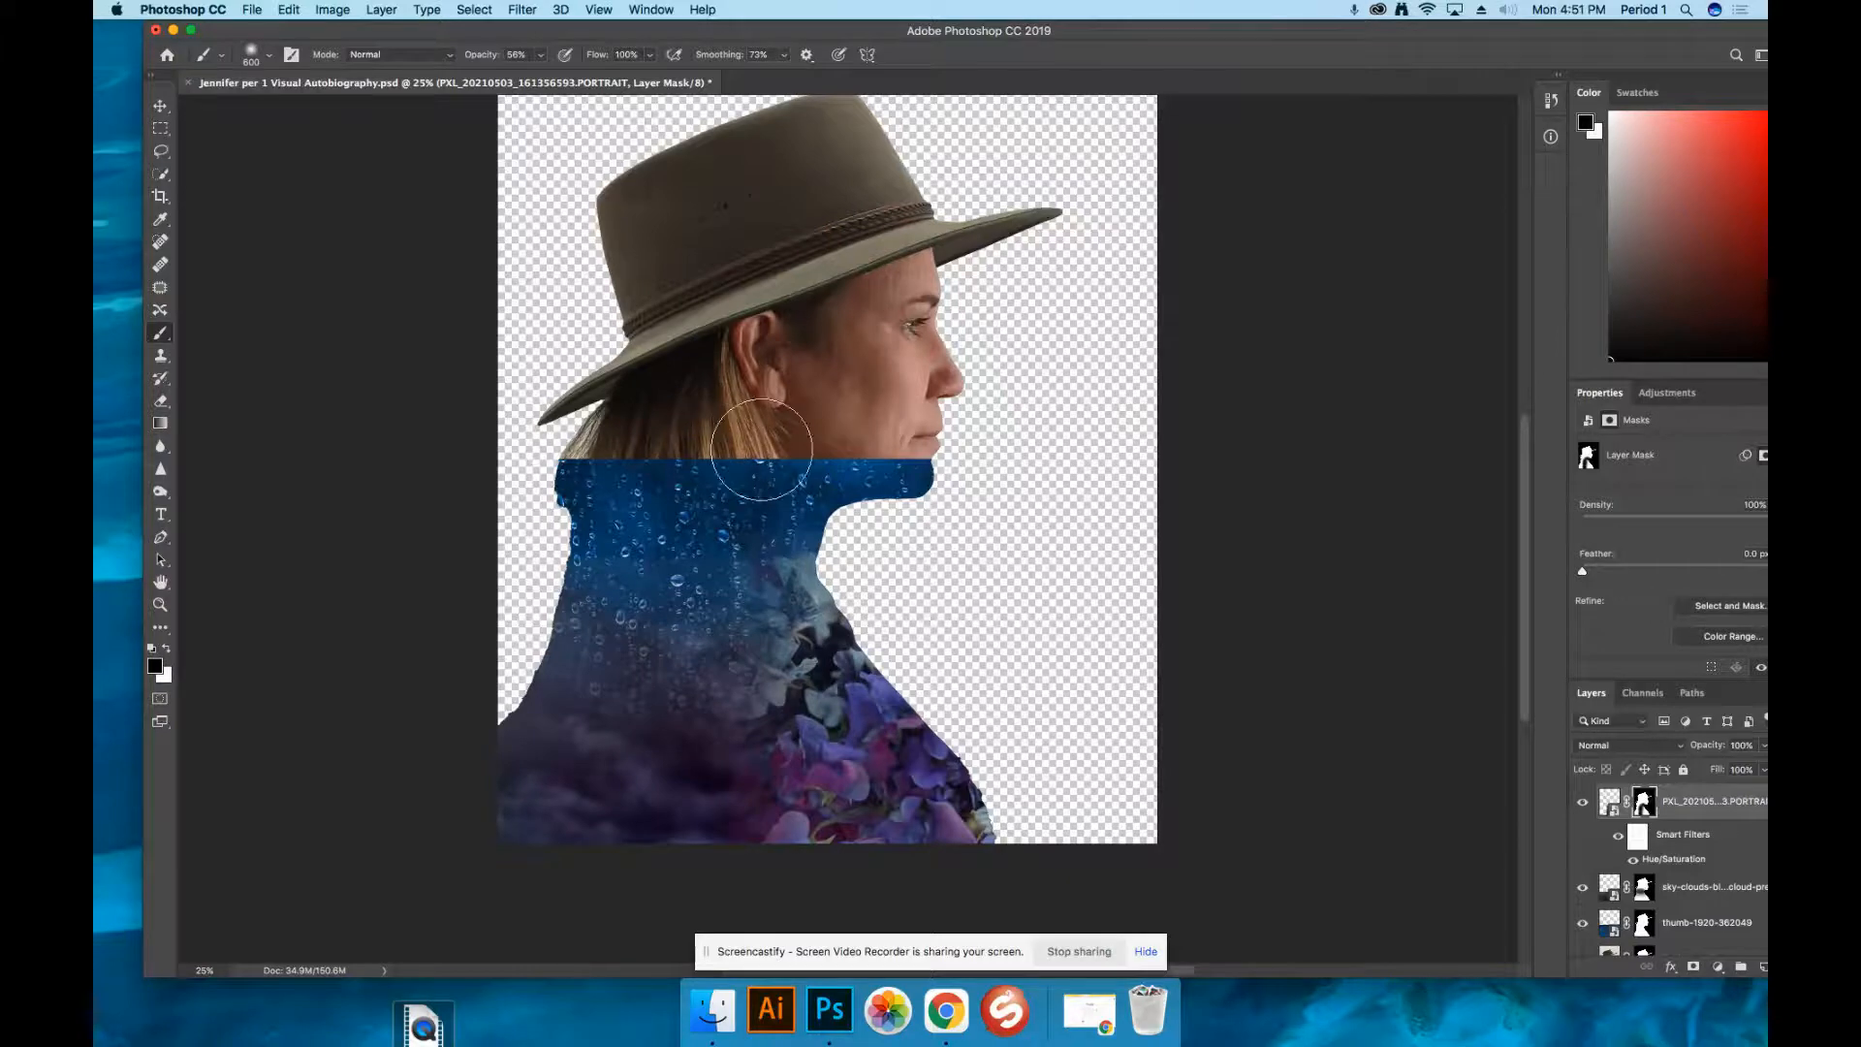
Uncover the visual autobiography image folder behind the document window
{"action": "left_click_drag", "start_coordinate": [1569, 37], "coordinate": [1294, 100]}
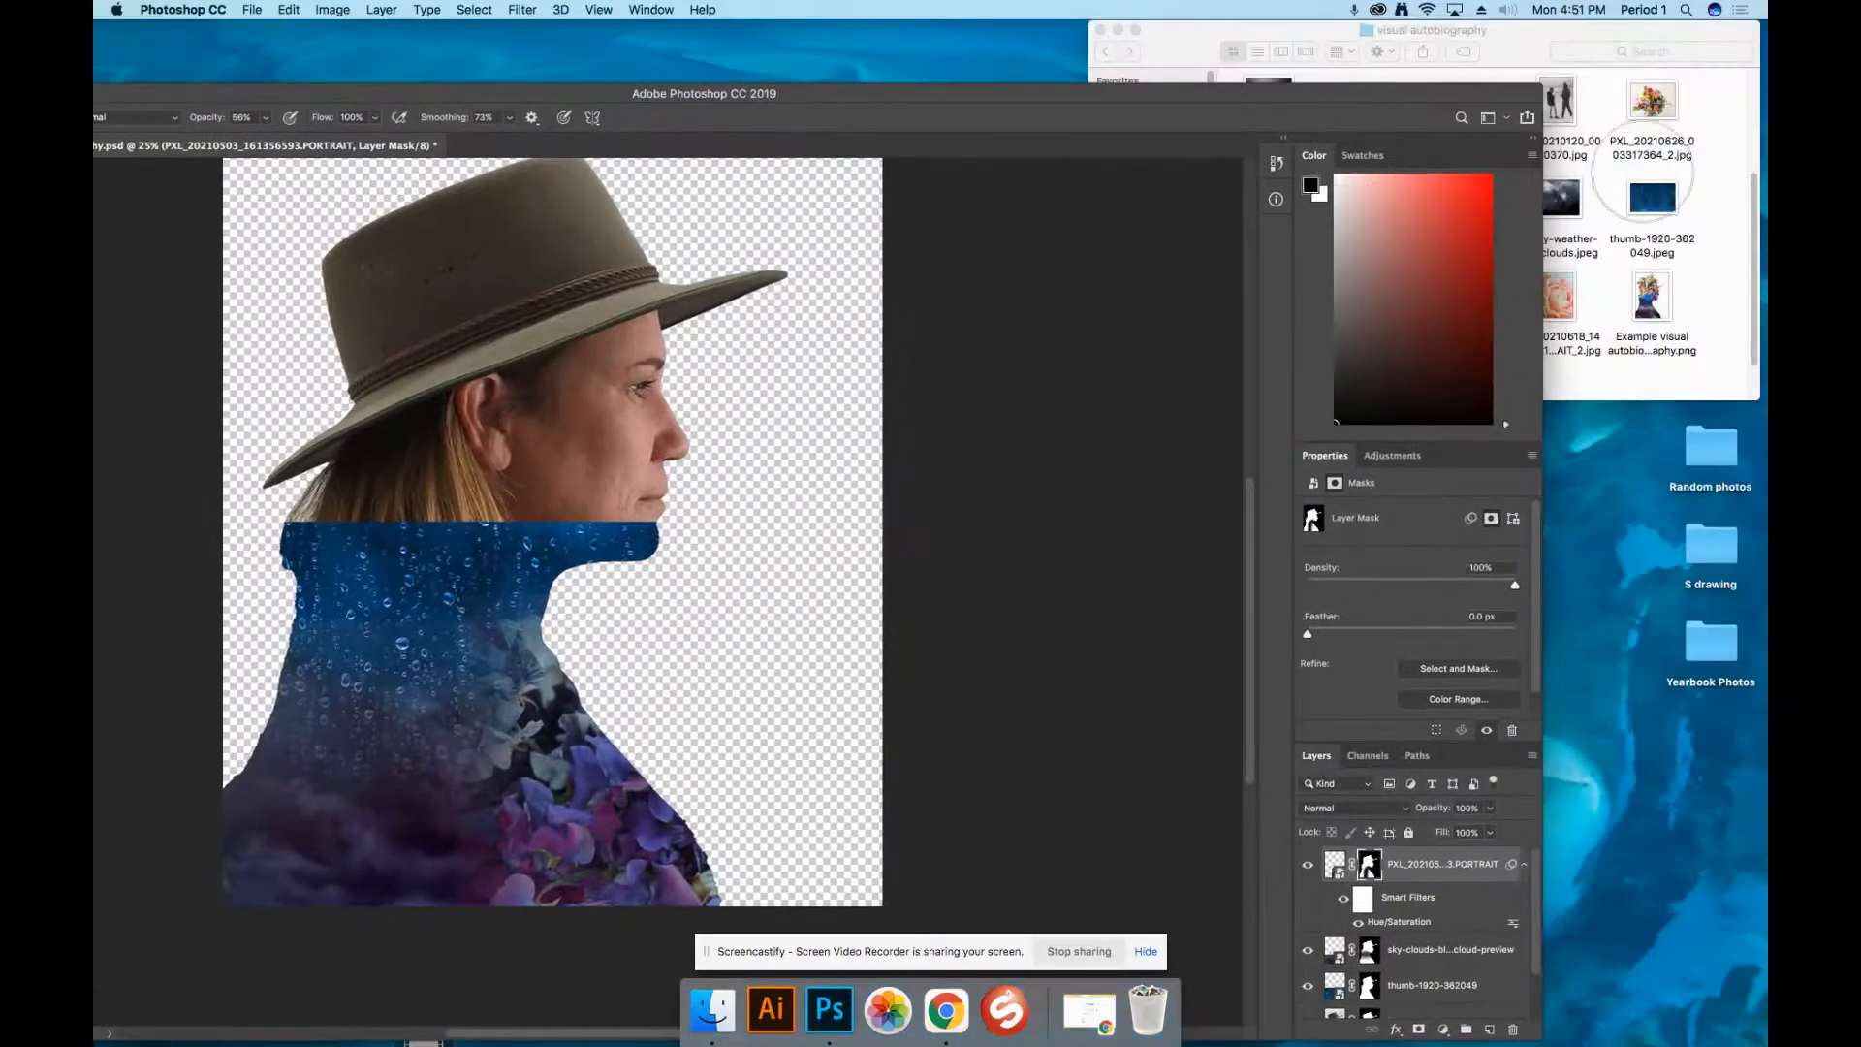